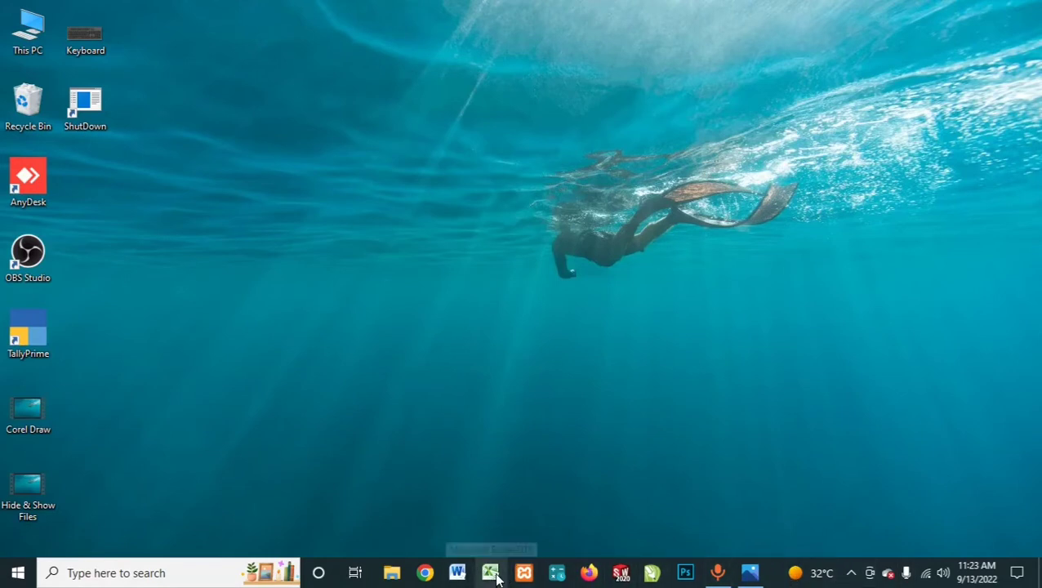
# Step: Open and close a blank Excel workbook, and bring up the Keyboard.png image briefly before minimizing it
pyautogui.click(492, 574)
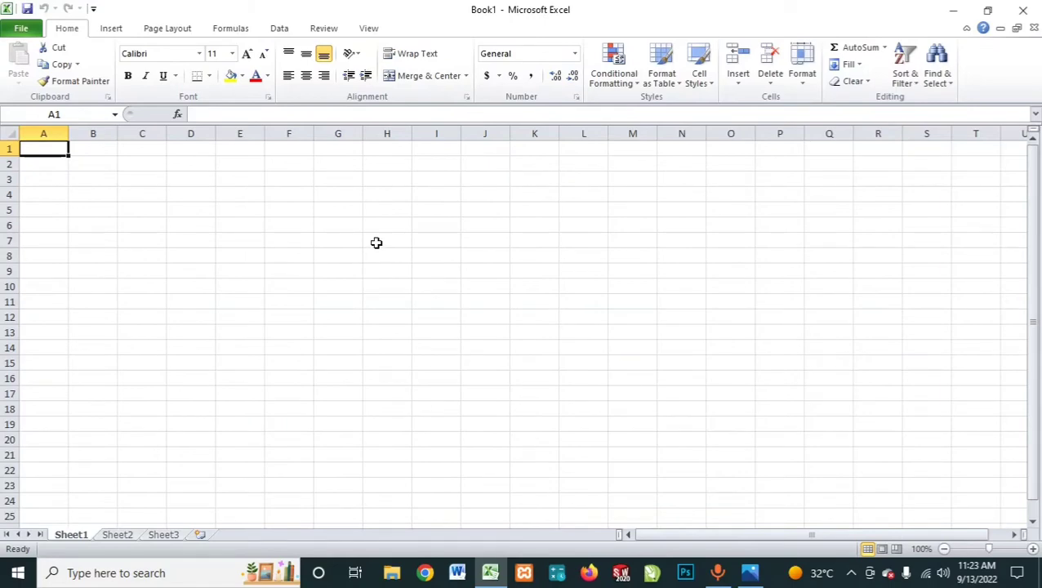
pyautogui.click(1022, 10)
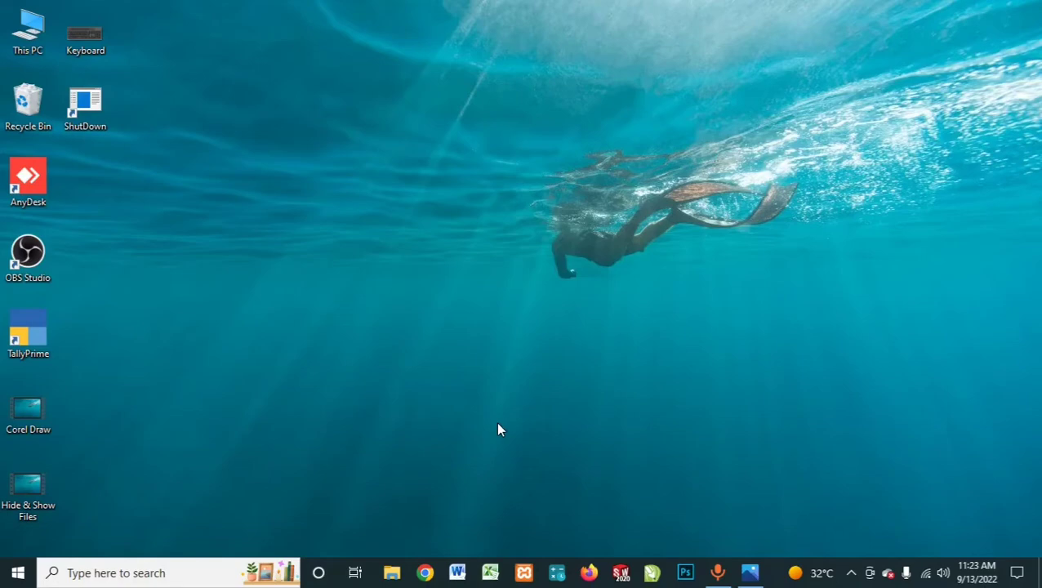
pyautogui.click(749, 573)
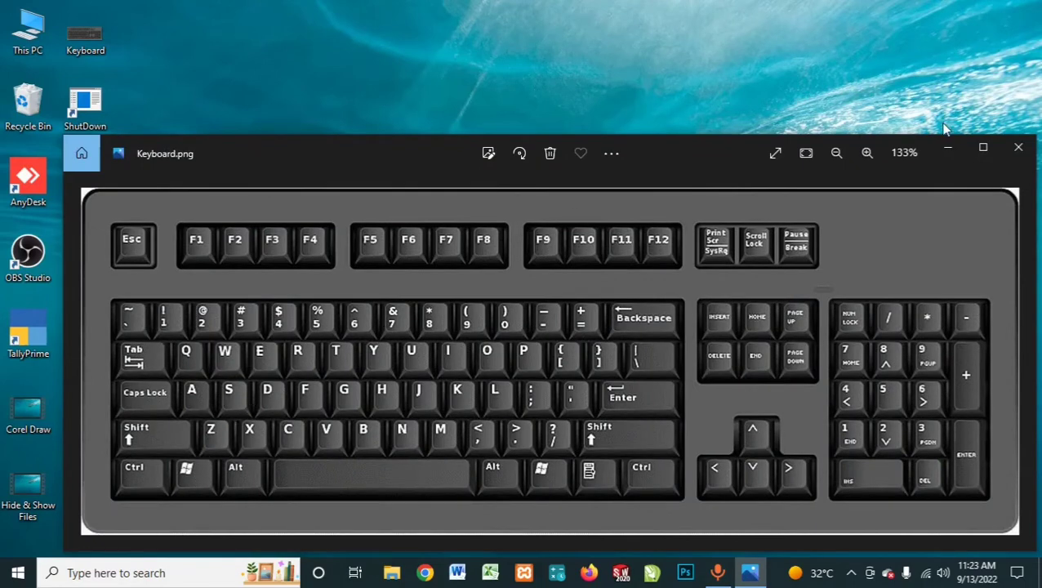
pyautogui.click(945, 150)
# Step: Launch Excel with the Run command "excel" and close the blank workbook
pyautogui.press('super+r')
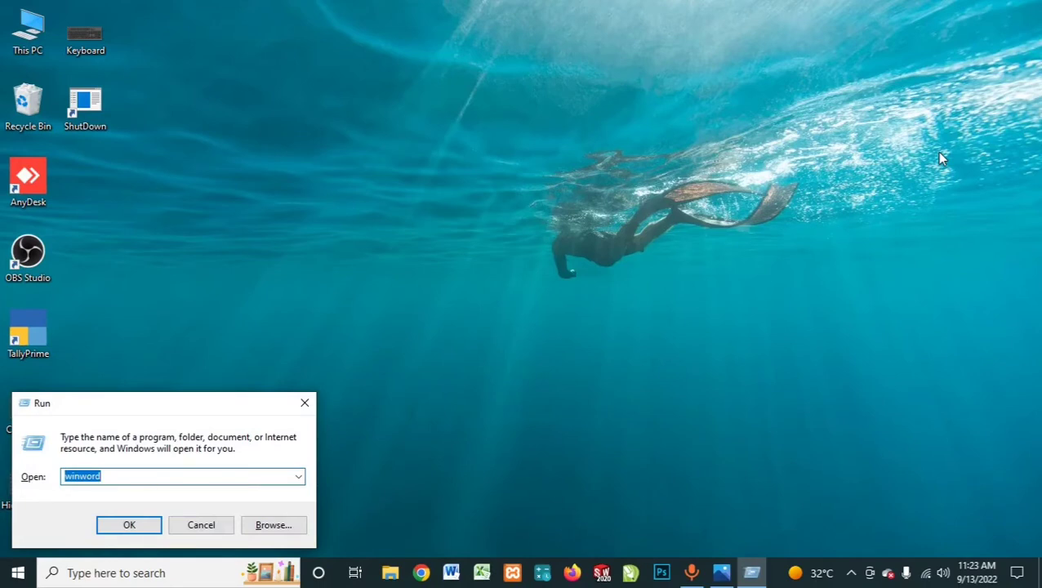
pyautogui.press('BackSpace')
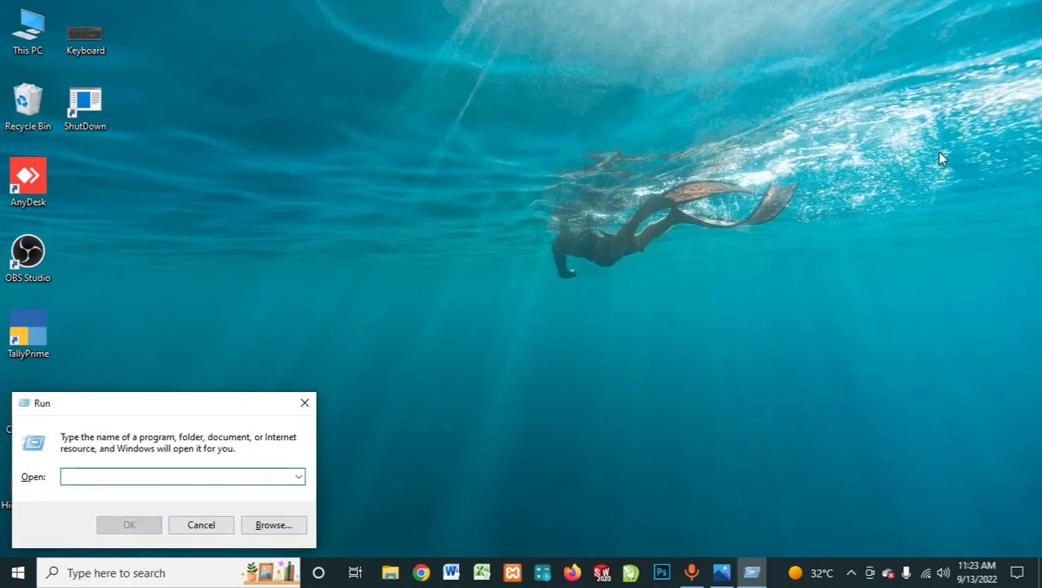
pyautogui.write('excel')
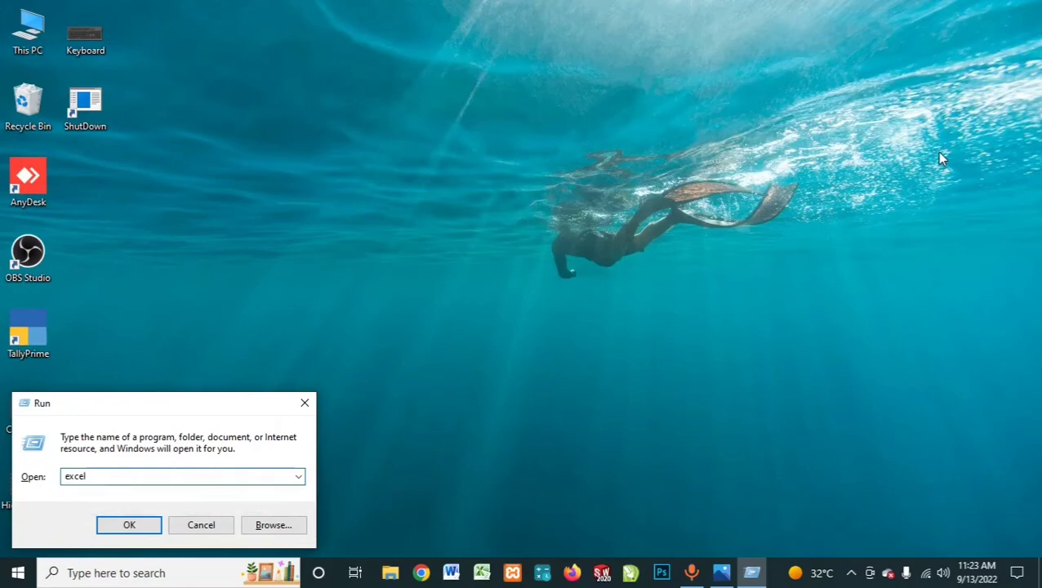
pyautogui.hotkey('ctrl', 'a')
pyautogui.press('Return')
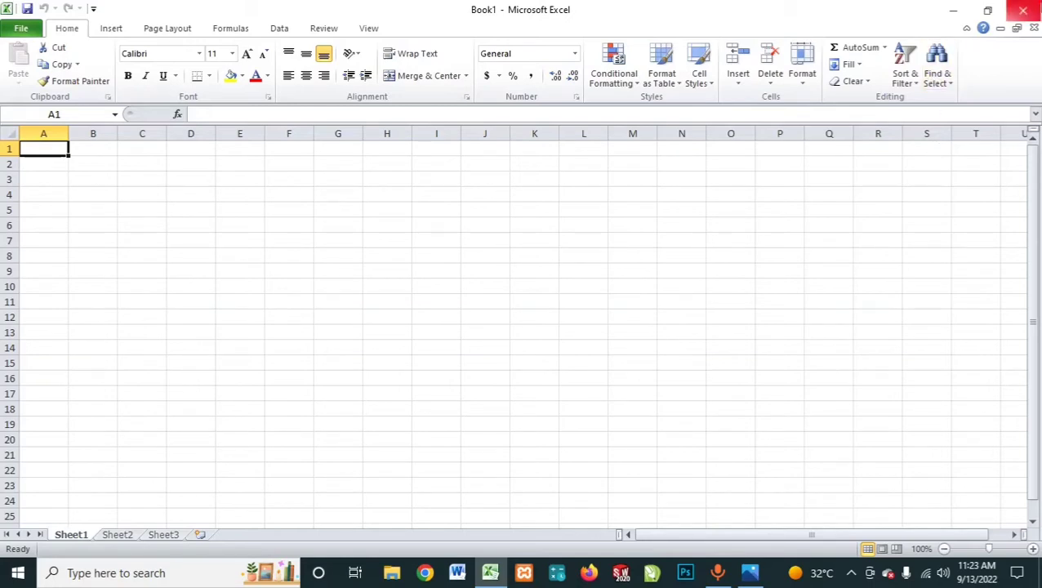
pyautogui.click(1022, 9)
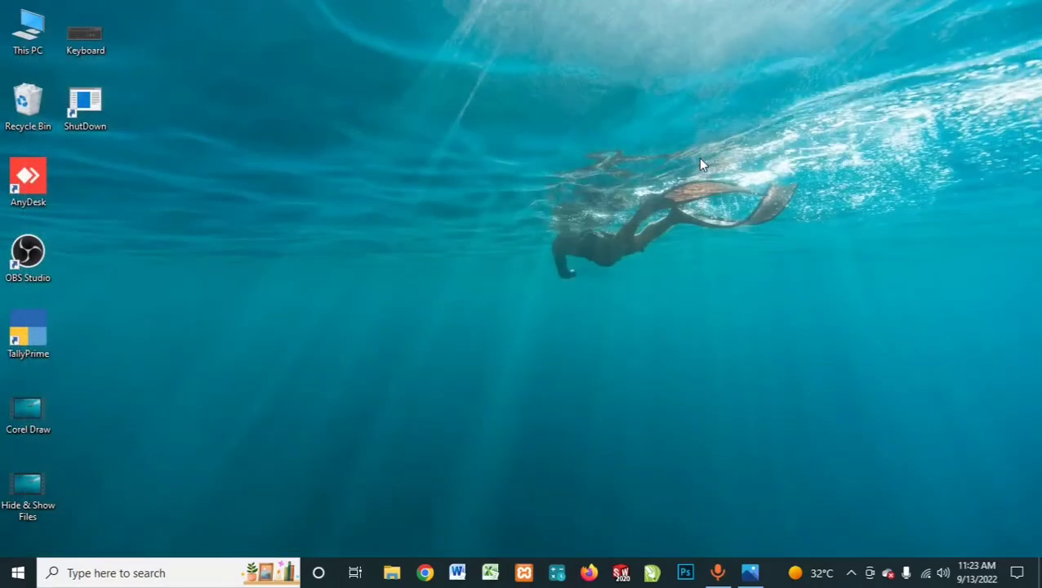
# Step: Relaunch Excel by reusing the stored Run command "excel", and close it again
pyautogui.press('super+r')
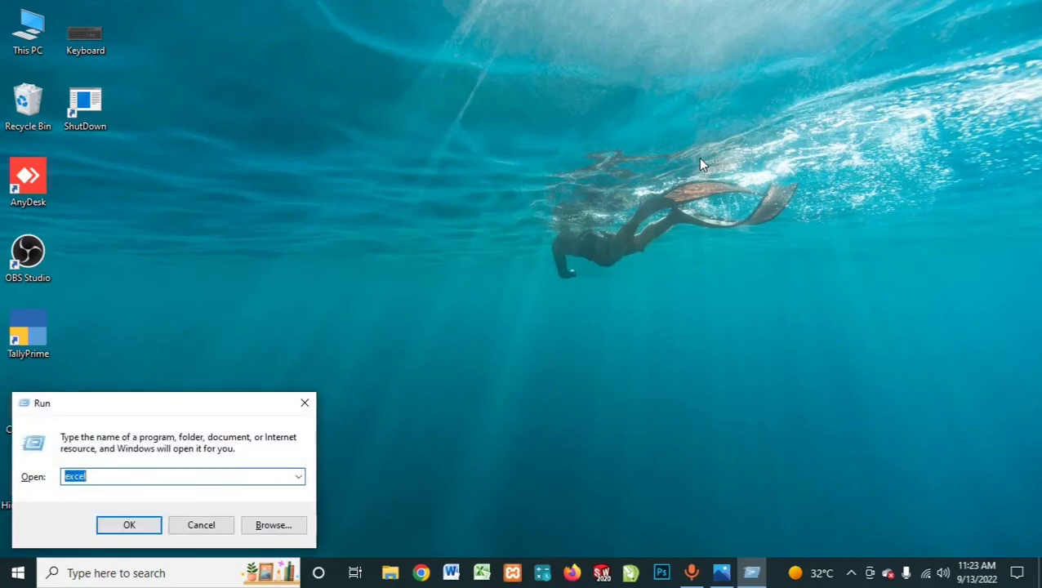
pyautogui.press('Return')
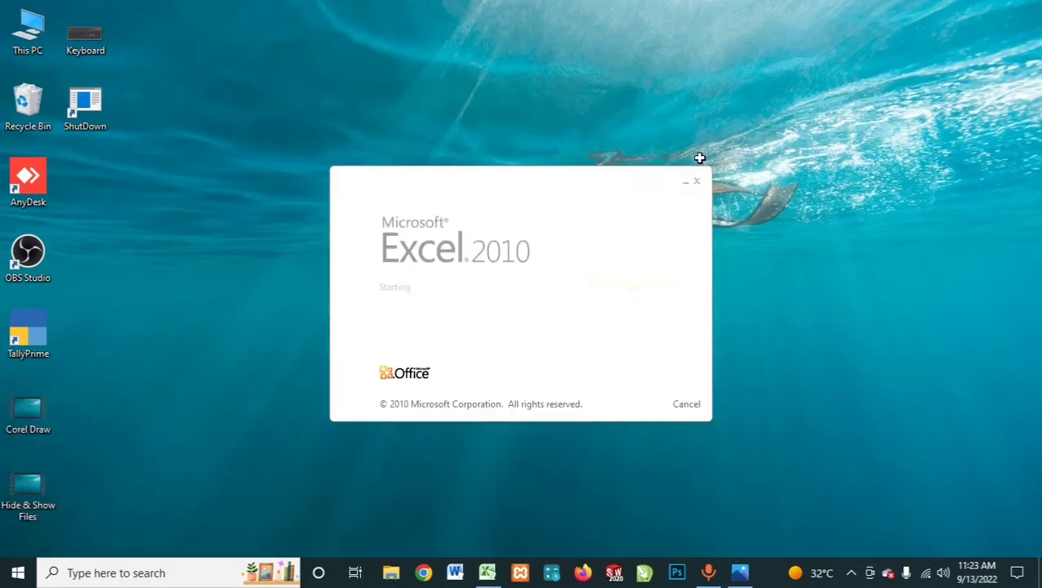
pyautogui.click(1022, 10)
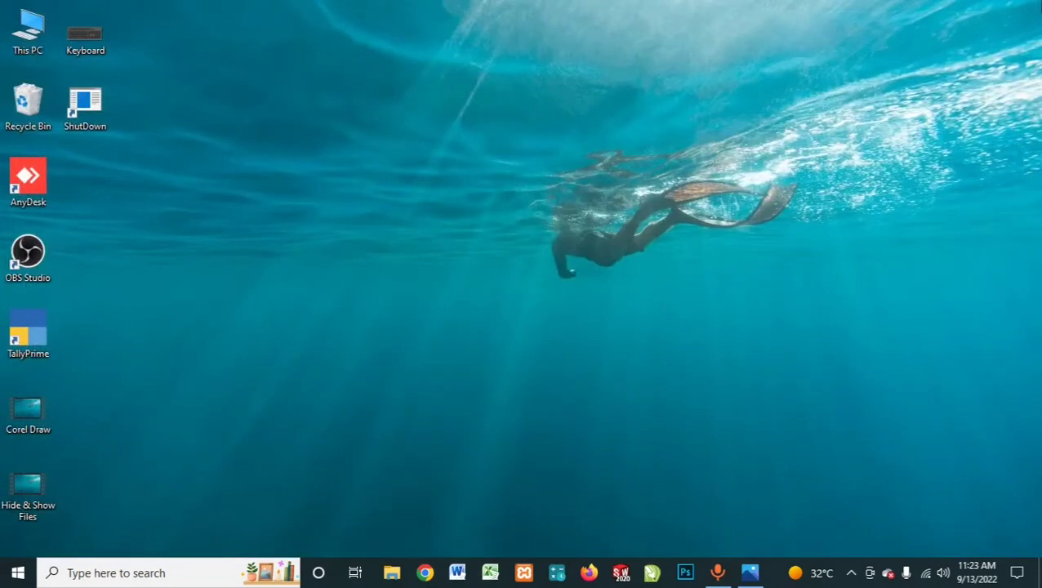
# Step: Look through the previously used commands in the Run dialog and close the dialog
pyautogui.press('super+r')
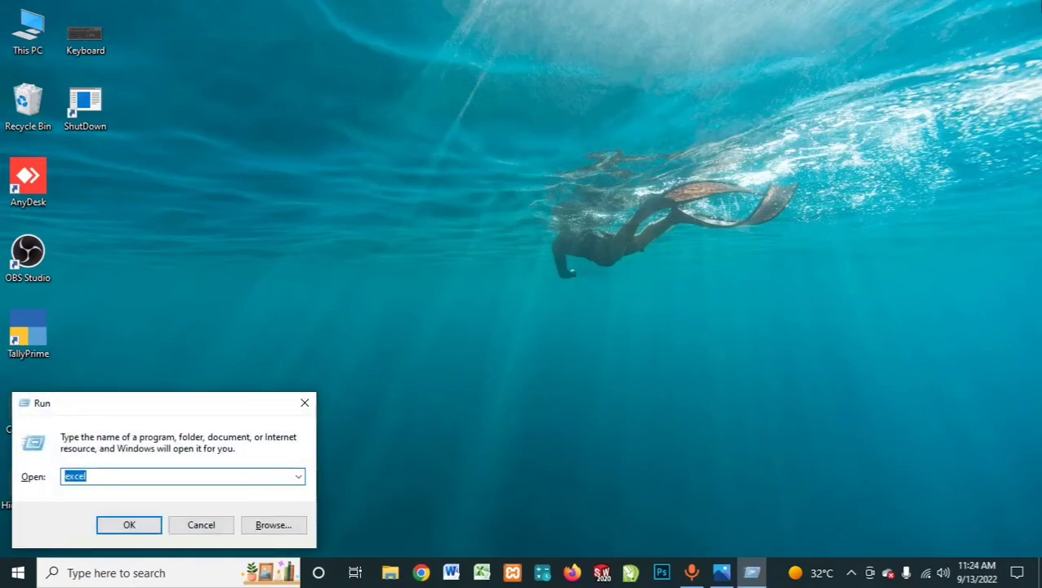
pyautogui.press('Down')
pyautogui.press('Down')
pyautogui.press('Down')
pyautogui.press('Down')
pyautogui.press('Up')
pyautogui.click(304, 402)
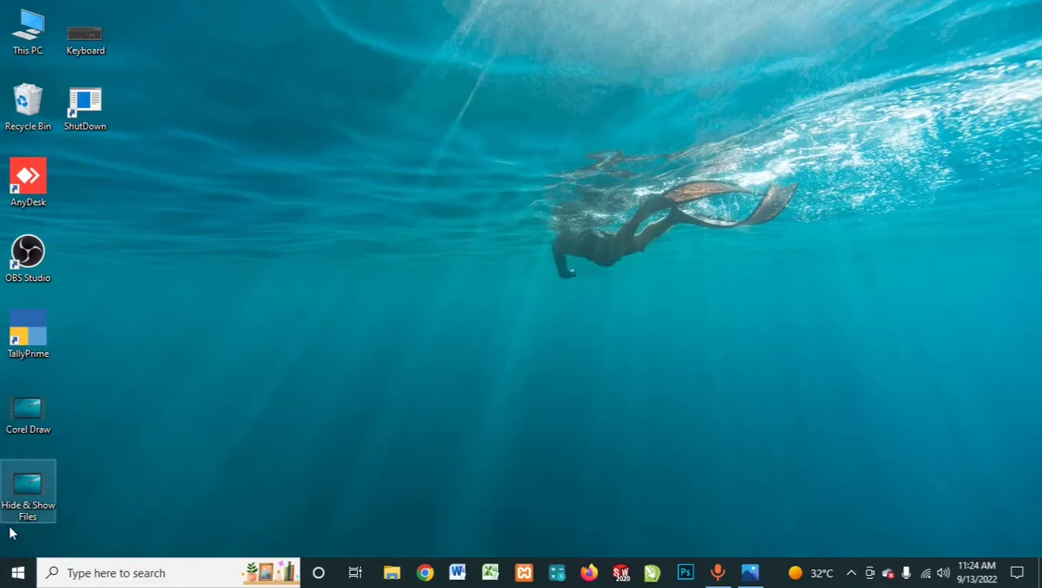
# Step: Look up Microsoft Excel 2010 among the installed Microsoft Office programs without launching it
pyautogui.click(17, 572)
pyautogui.scroll(-9, 106, 296)
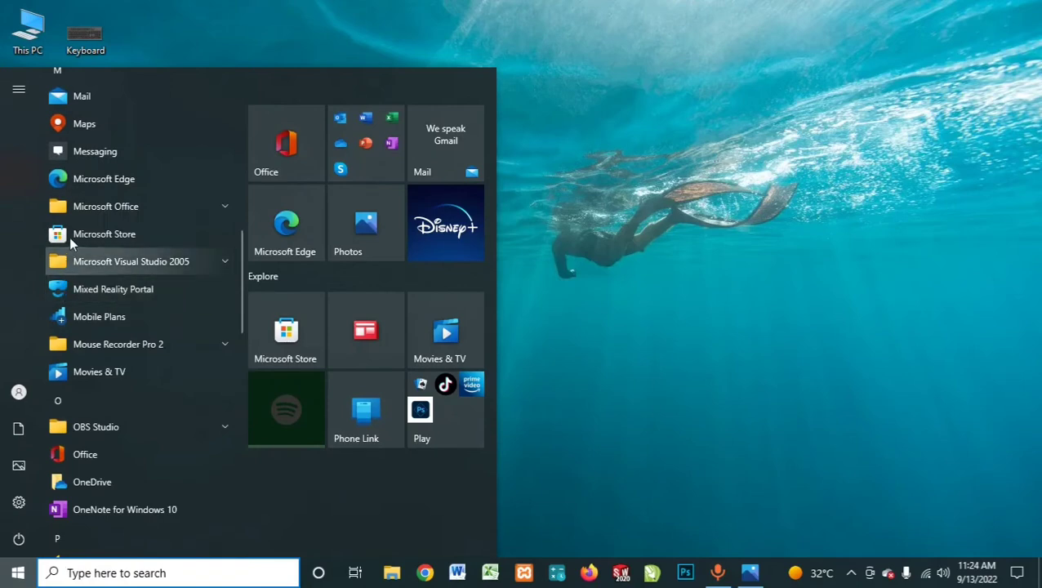
pyautogui.click(135, 208)
pyautogui.scroll(-3, 137, 231)
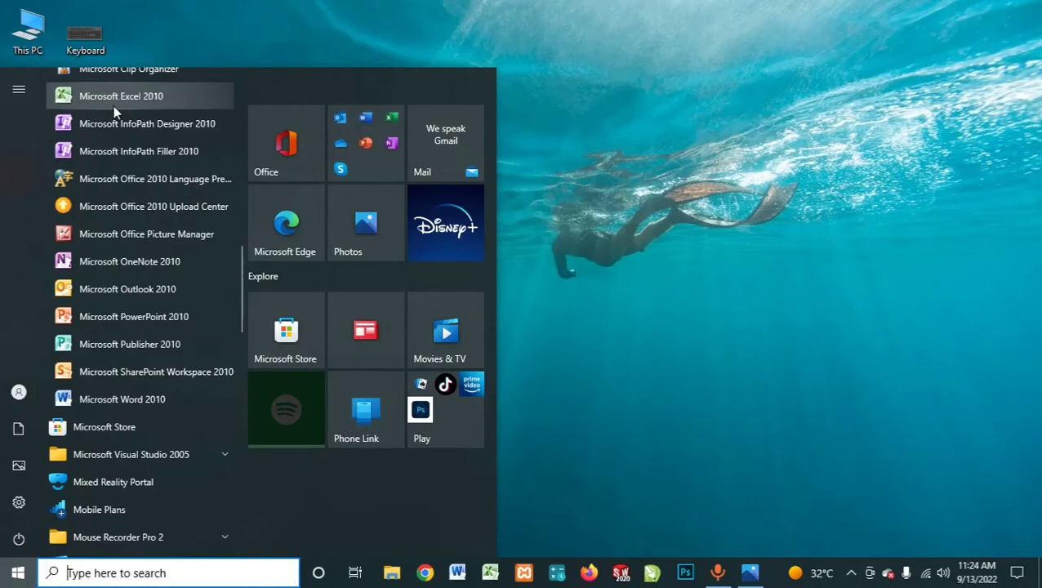
pyautogui.click(618, 170)
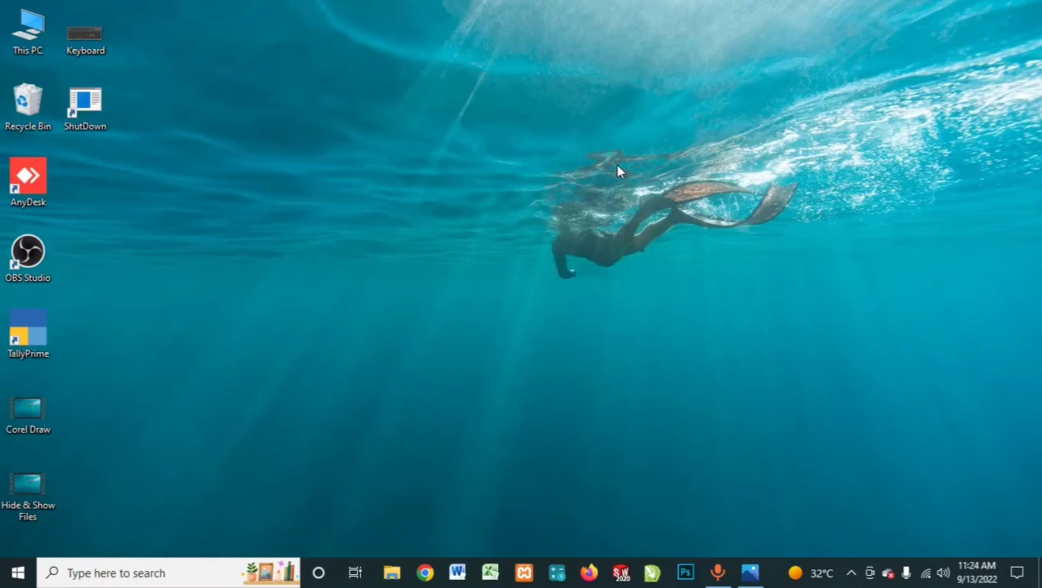
# Step: Start Excel once more with the remembered Run command and close its empty workbook
pyautogui.press('super+r')
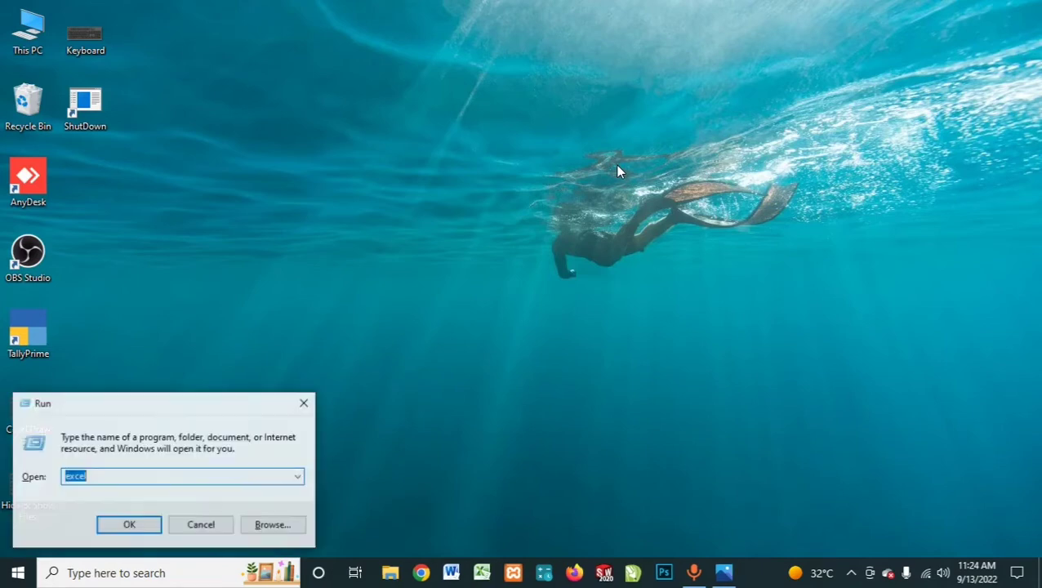
pyautogui.press('Return')
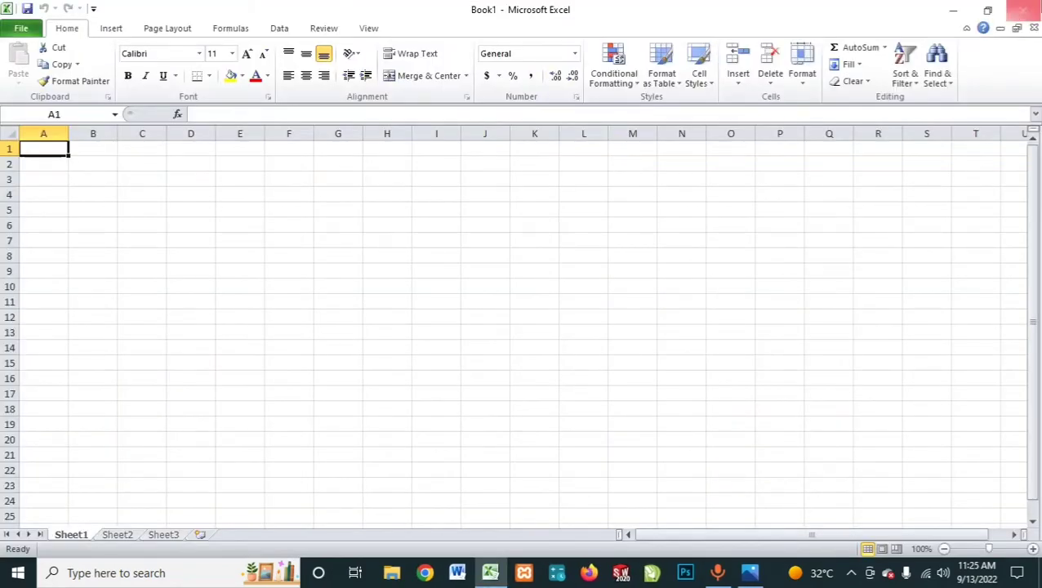
pyautogui.click(1037, 7)
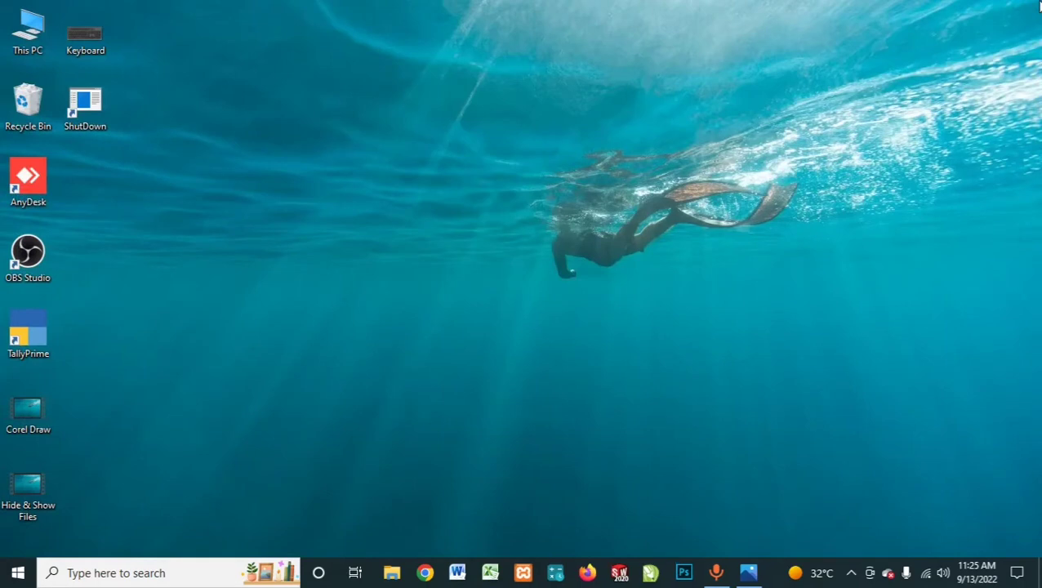
# Step: Open a blank Excel workbook through the Run command and select a few cells, including M7 and I13, ending on O3
pyautogui.press('super+r')
pyautogui.press('Return')
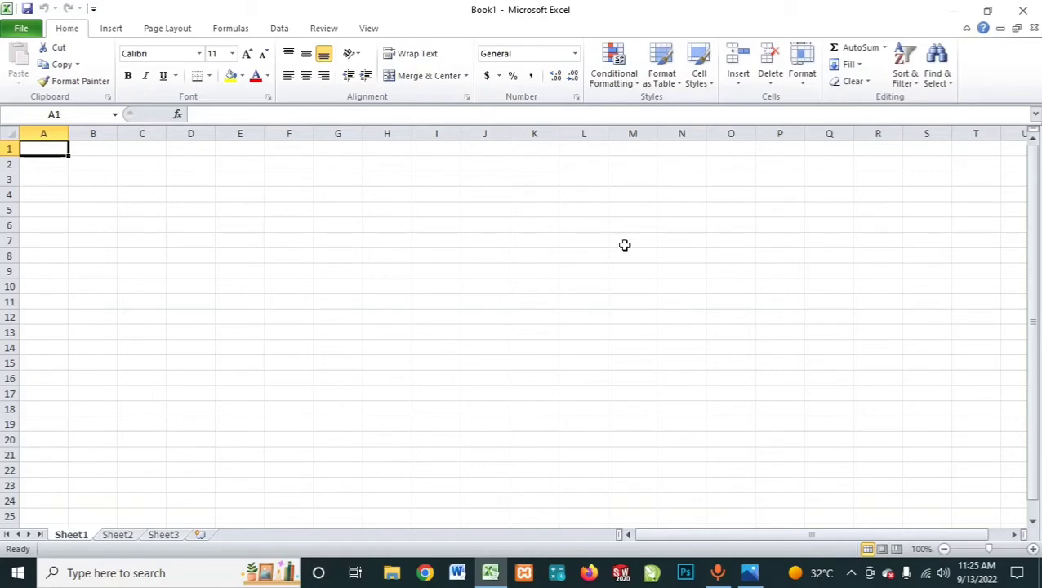
pyautogui.click(624, 245)
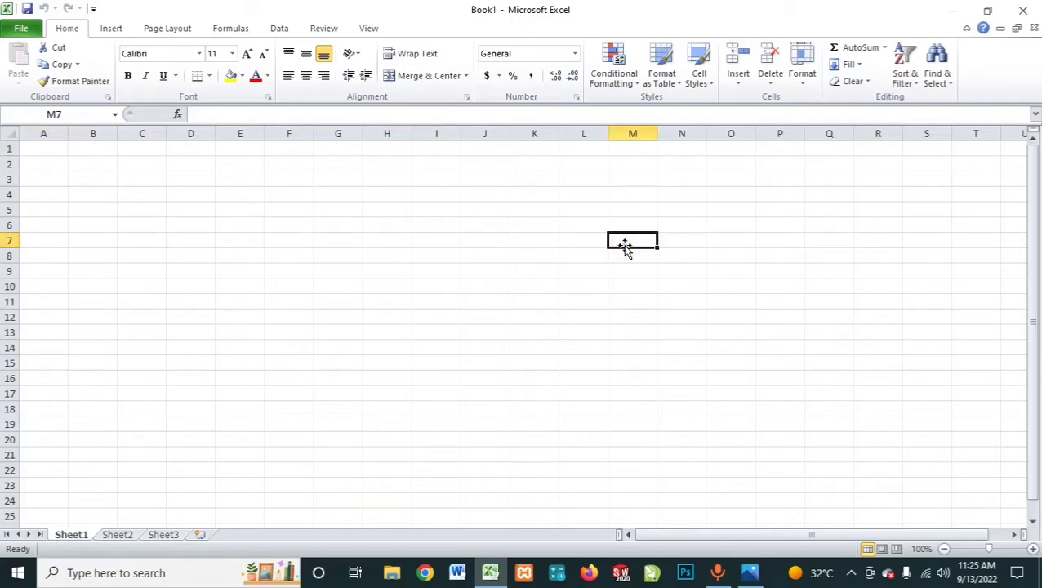
pyautogui.click(396, 199)
pyautogui.click(441, 333)
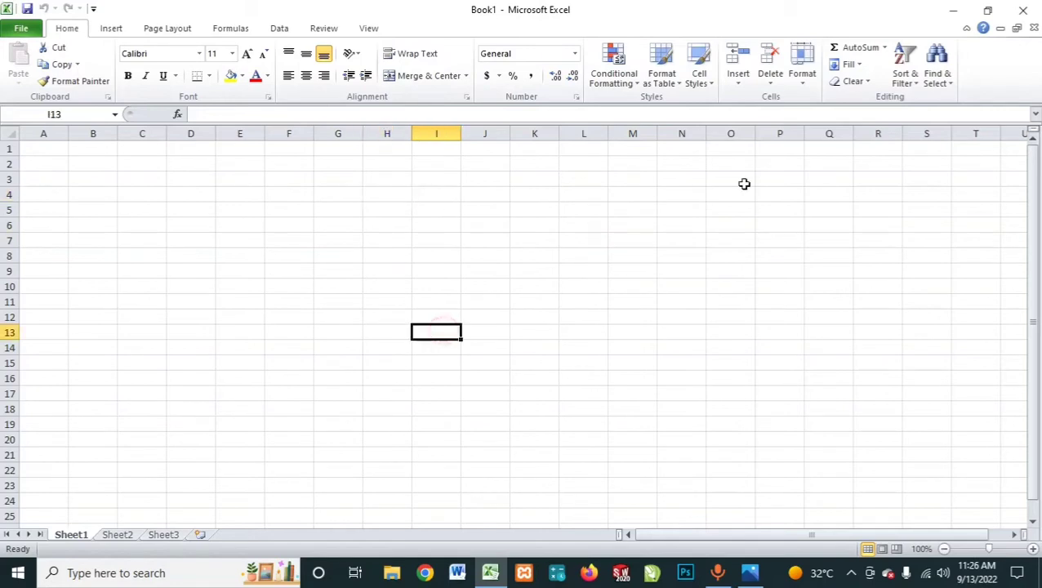
pyautogui.click(744, 184)
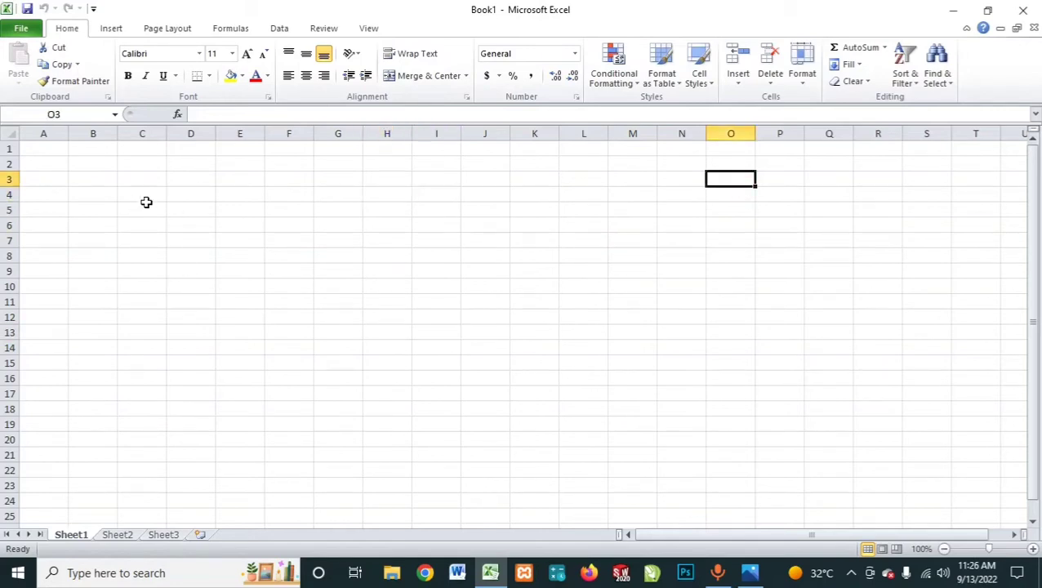
# Step: Minimize the workbook to show the desktop, and restore the workbook window
pyautogui.click(952, 10)
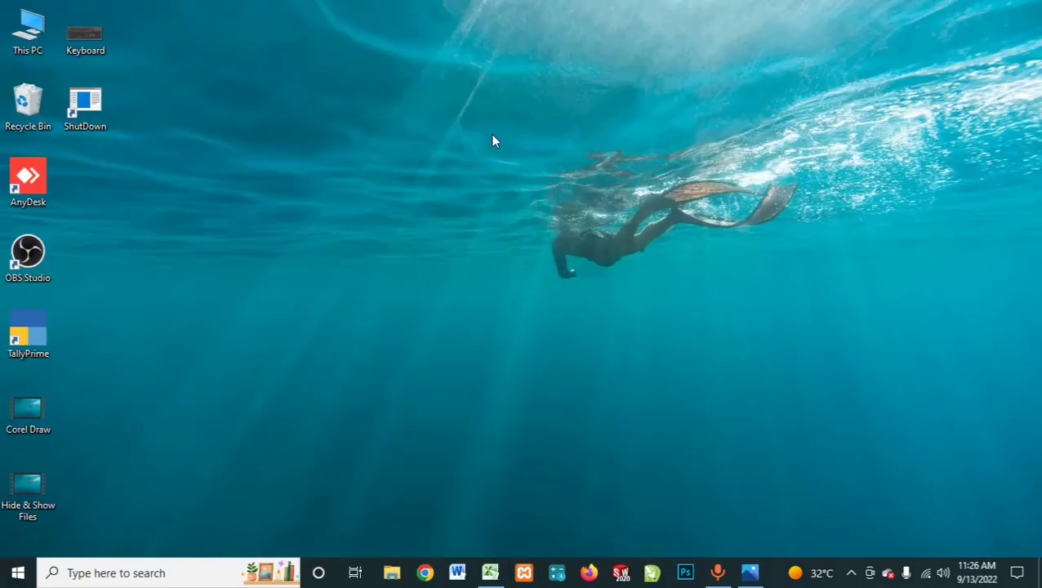
pyautogui.rightClick(492, 142)
pyautogui.click(533, 179)
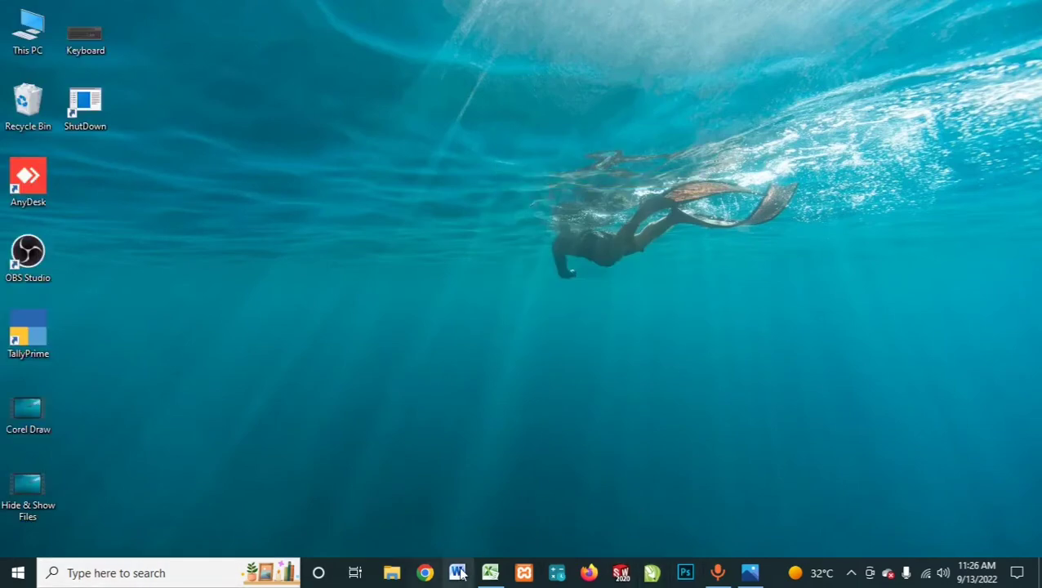
pyautogui.click(490, 572)
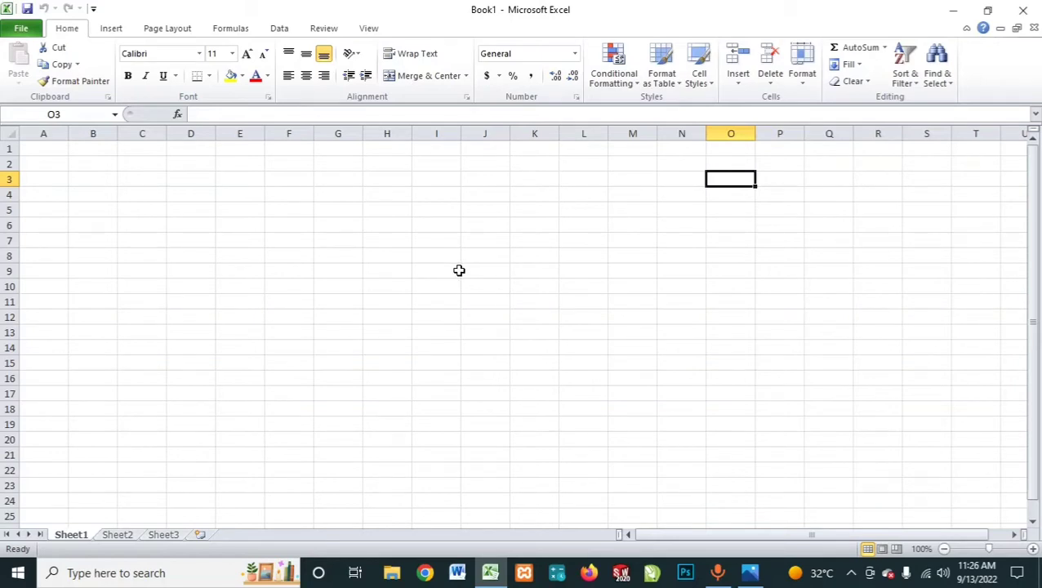
# Step: Explore the cell grid of Sheet1 by selecting various cells such as A3, F4 and R3, ending on G5
pyautogui.click(167, 204)
pyautogui.click(58, 186)
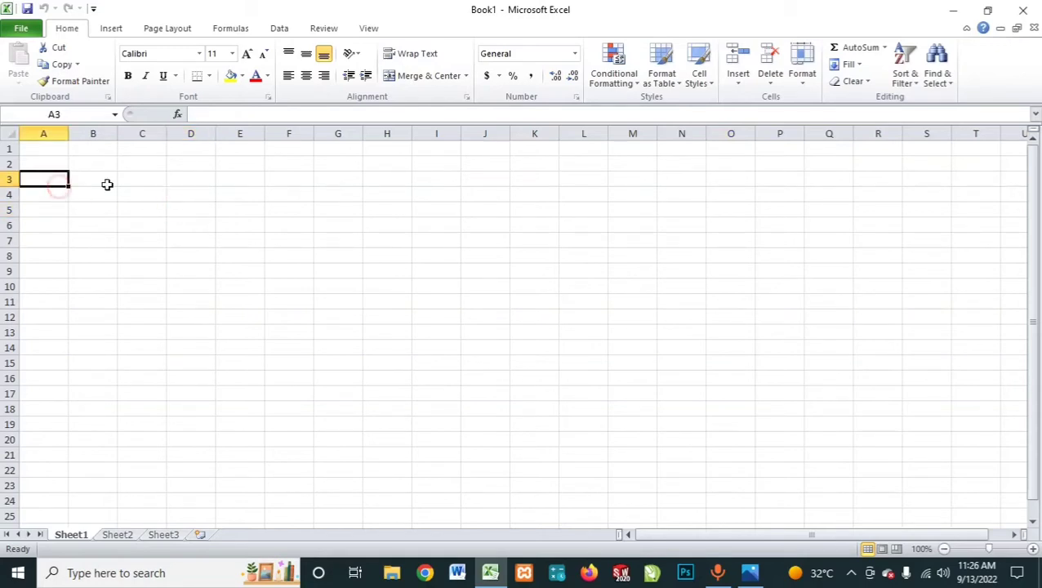
pyautogui.click(384, 181)
pyautogui.click(519, 193)
pyautogui.click(562, 286)
pyautogui.click(251, 333)
pyautogui.click(292, 201)
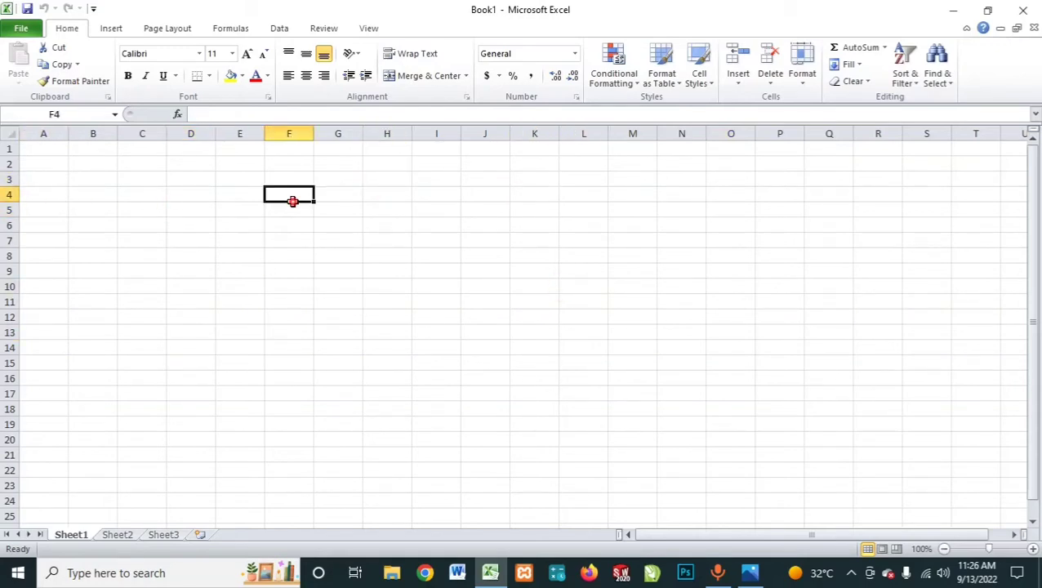
pyautogui.click(531, 210)
pyautogui.click(770, 204)
pyautogui.click(867, 183)
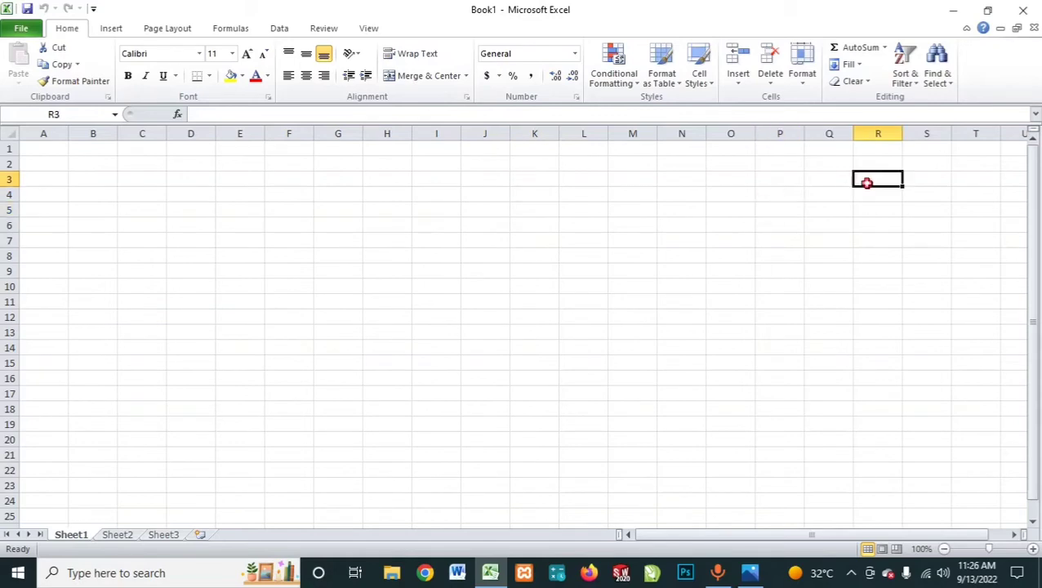
pyautogui.click(244, 219)
pyautogui.click(340, 211)
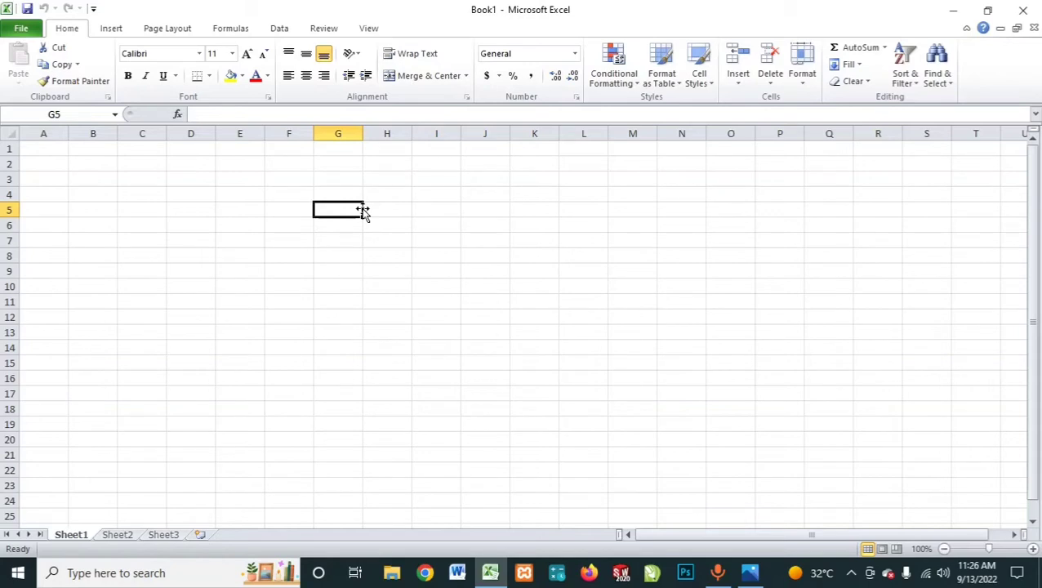
# Step: Hide the gridlines on Sheet1
pyautogui.click(366, 29)
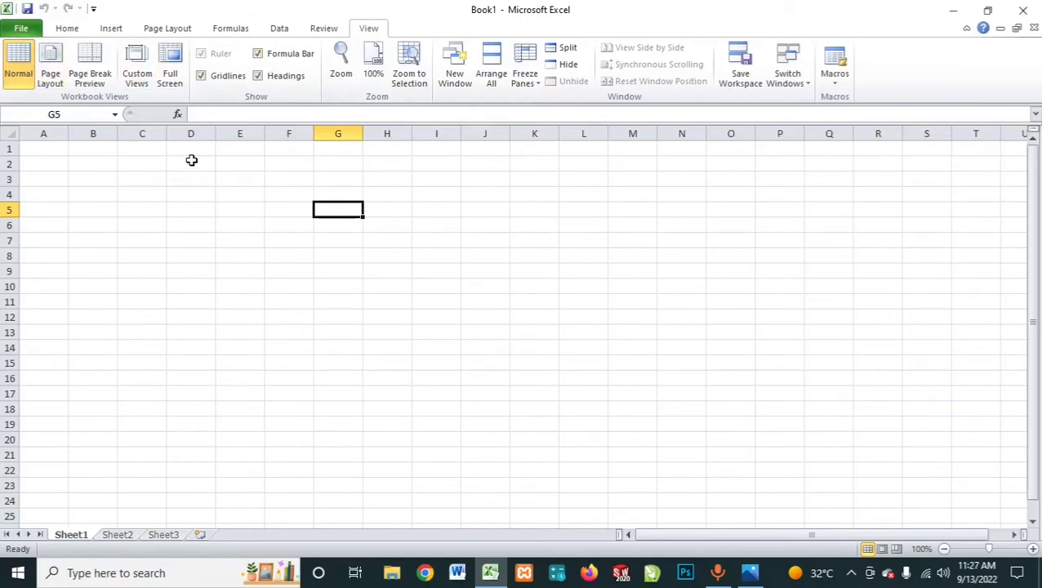
pyautogui.click(211, 80)
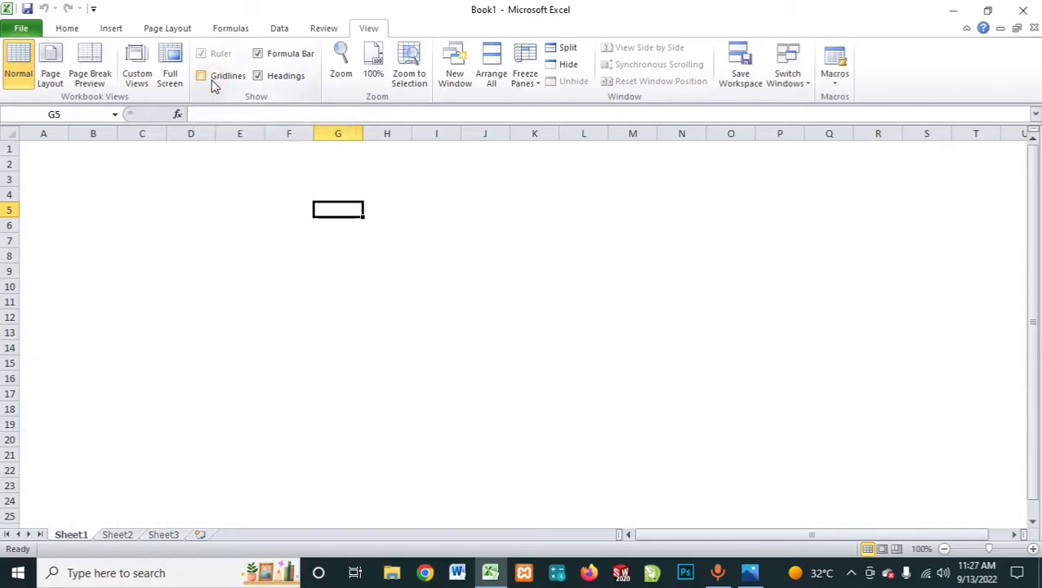
# Step: Examine the cells on the sheet without gridlines by selecting several of them, including L12 and L8, ending on J5
pyautogui.click(577, 274)
pyautogui.click(735, 242)
pyautogui.click(600, 315)
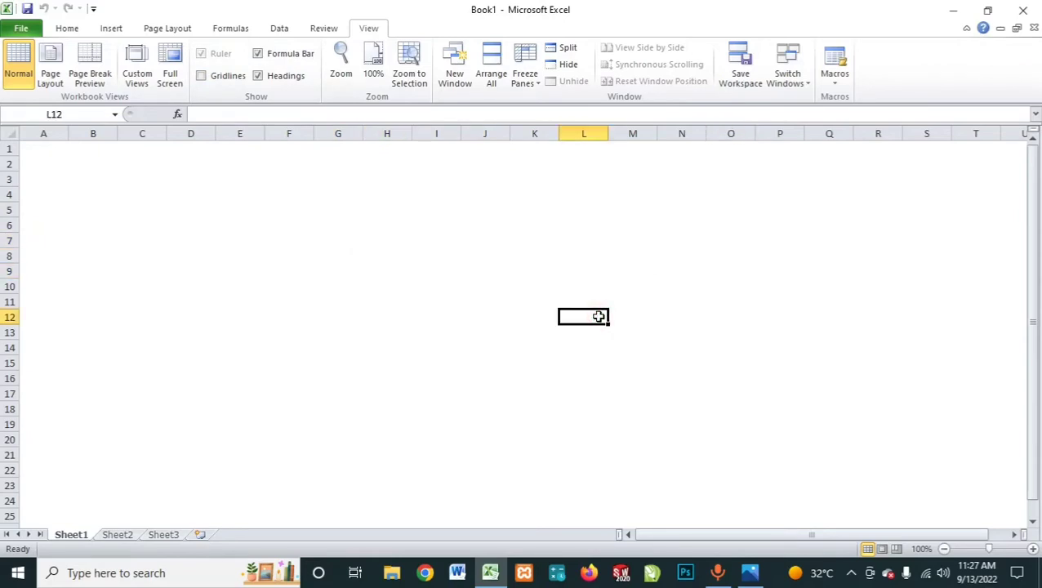
pyautogui.click(376, 242)
pyautogui.click(575, 258)
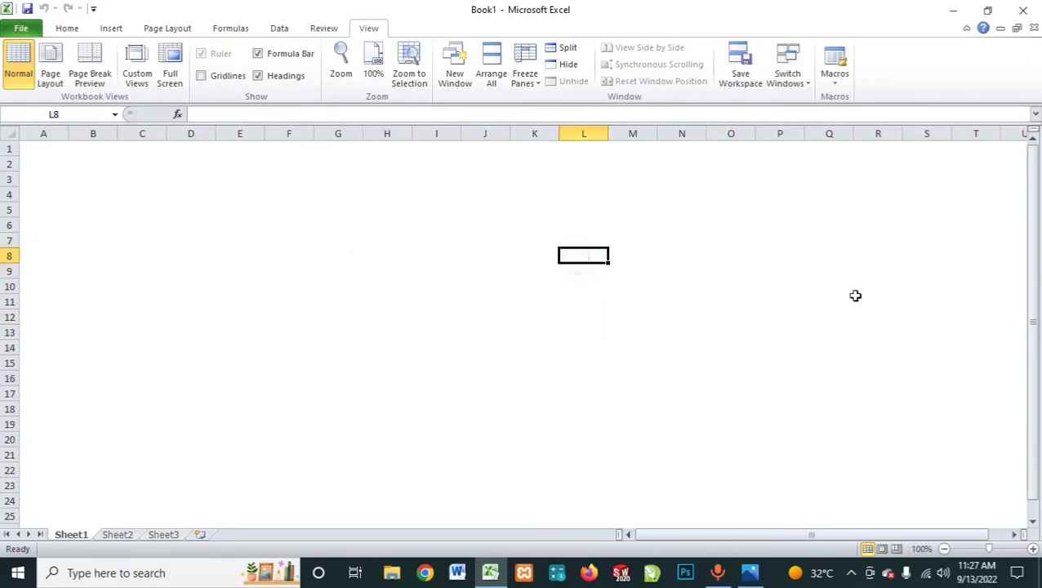
pyautogui.click(855, 296)
pyautogui.click(240, 235)
pyautogui.click(491, 214)
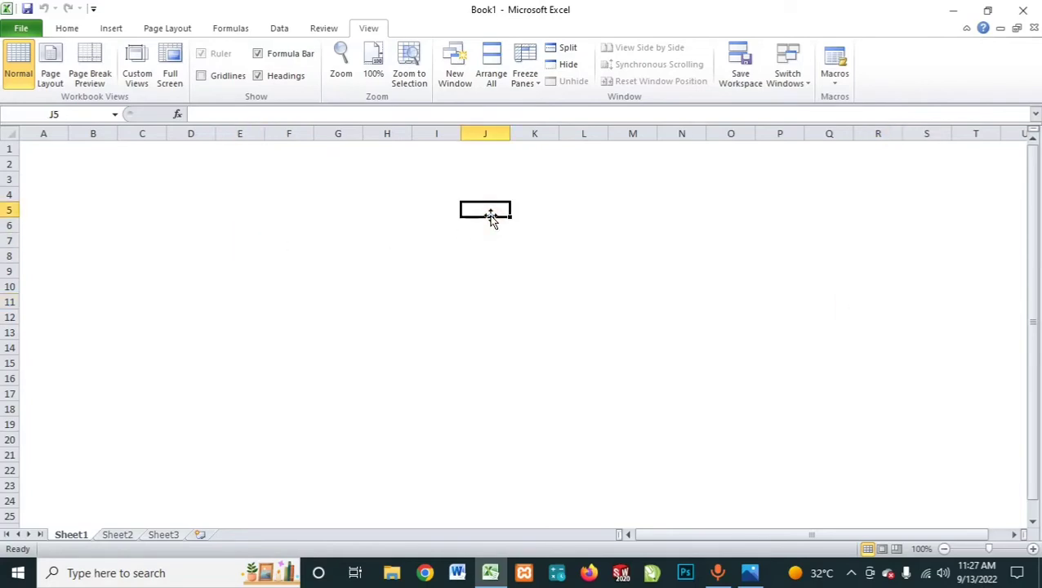
# Step: Examine further cells on the gridline-free sheet, including D6, F9, F6 and C6, ending with E7 selected
pyautogui.click(189, 226)
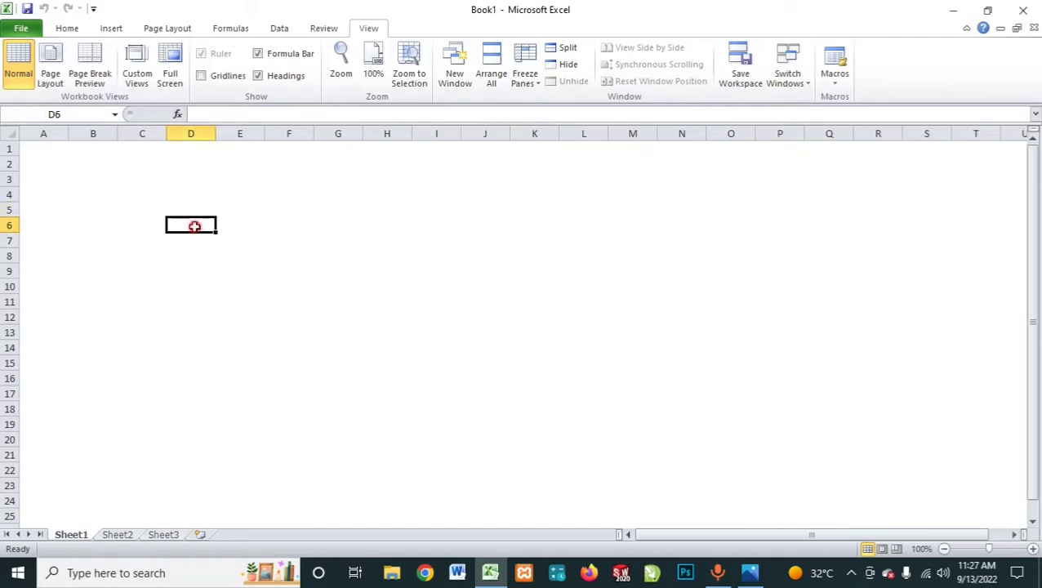
pyautogui.click(333, 273)
pyautogui.click(260, 240)
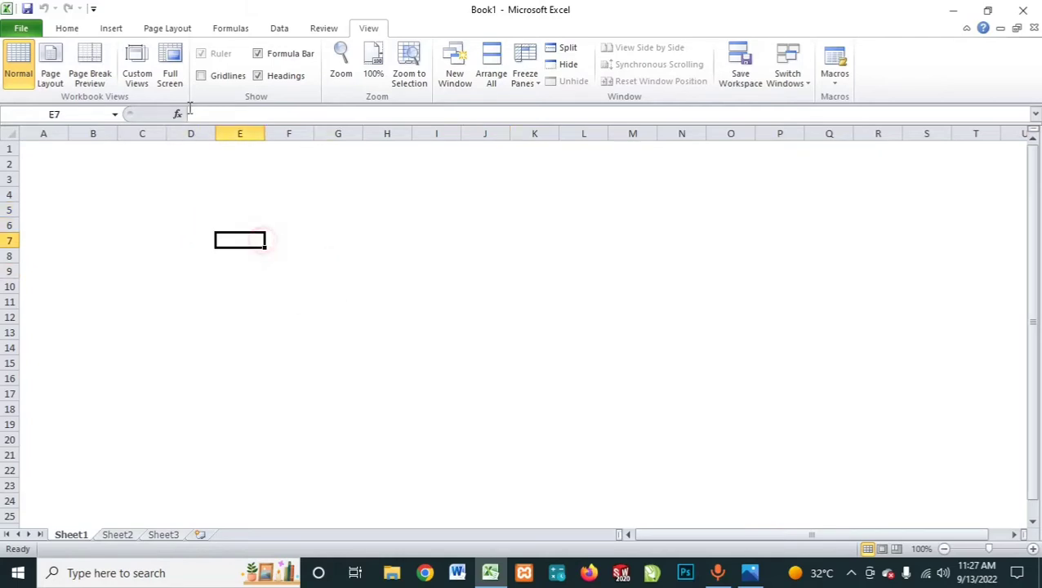
pyautogui.click(69, 28)
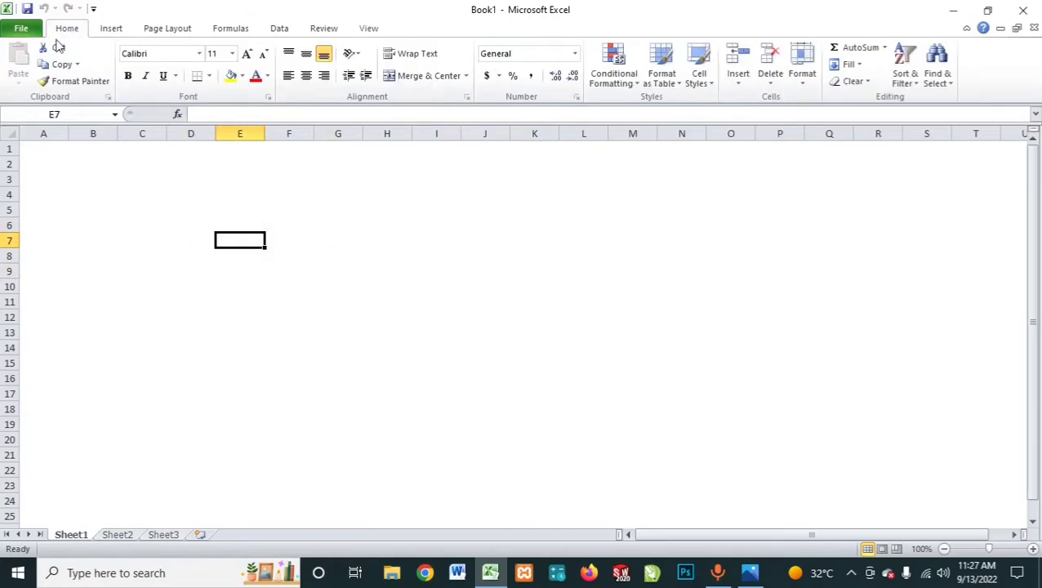
pyautogui.click(288, 265)
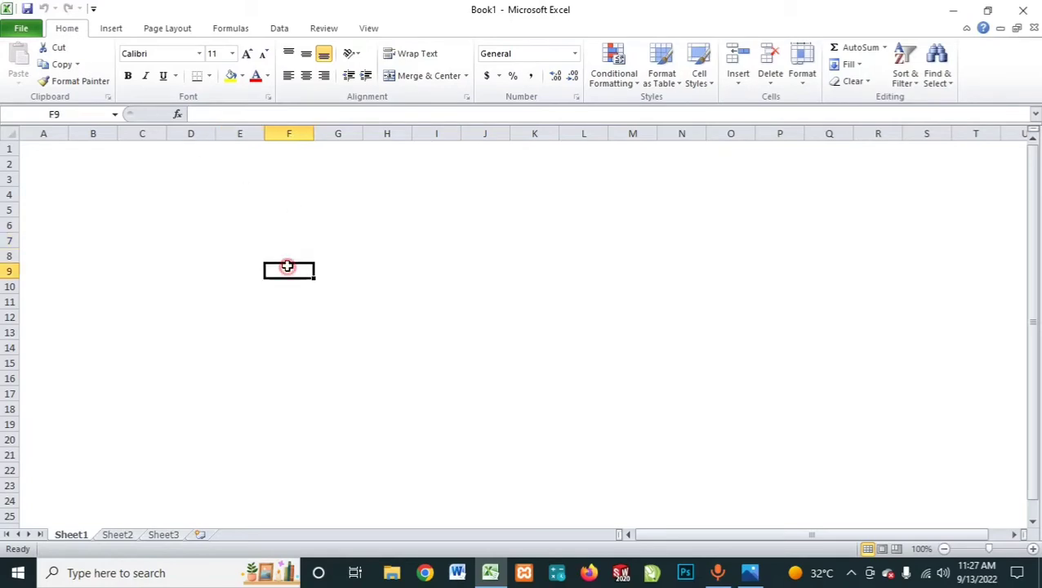
pyautogui.click(255, 268)
pyautogui.click(267, 230)
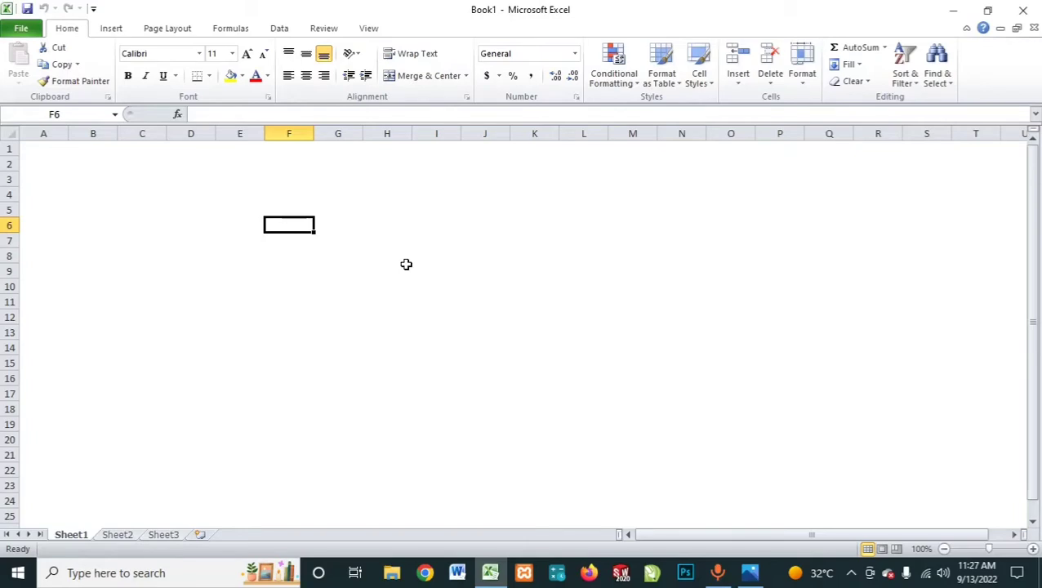
pyautogui.click(296, 254)
pyautogui.click(295, 229)
pyautogui.click(301, 274)
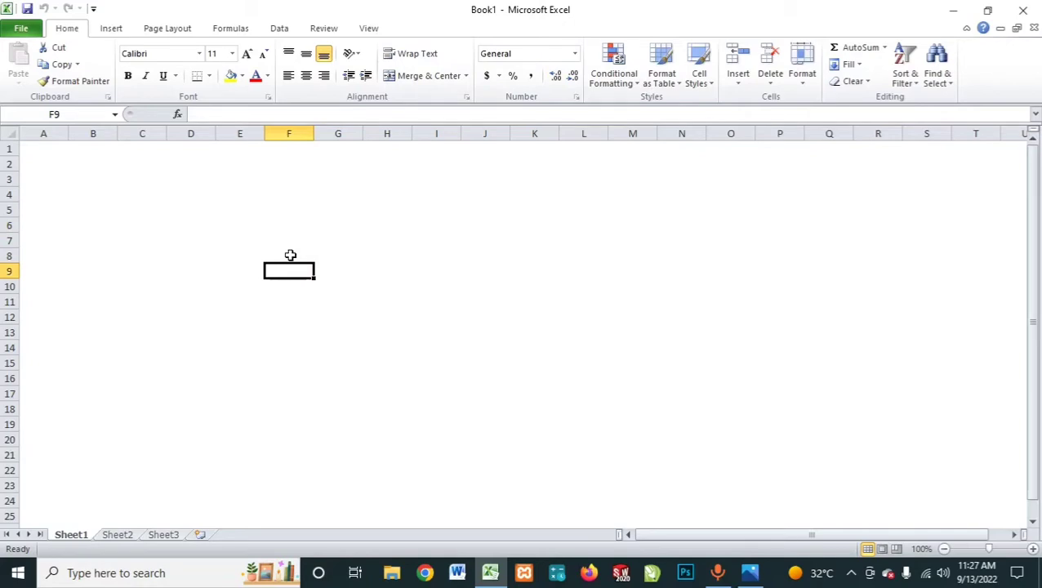
pyautogui.click(289, 243)
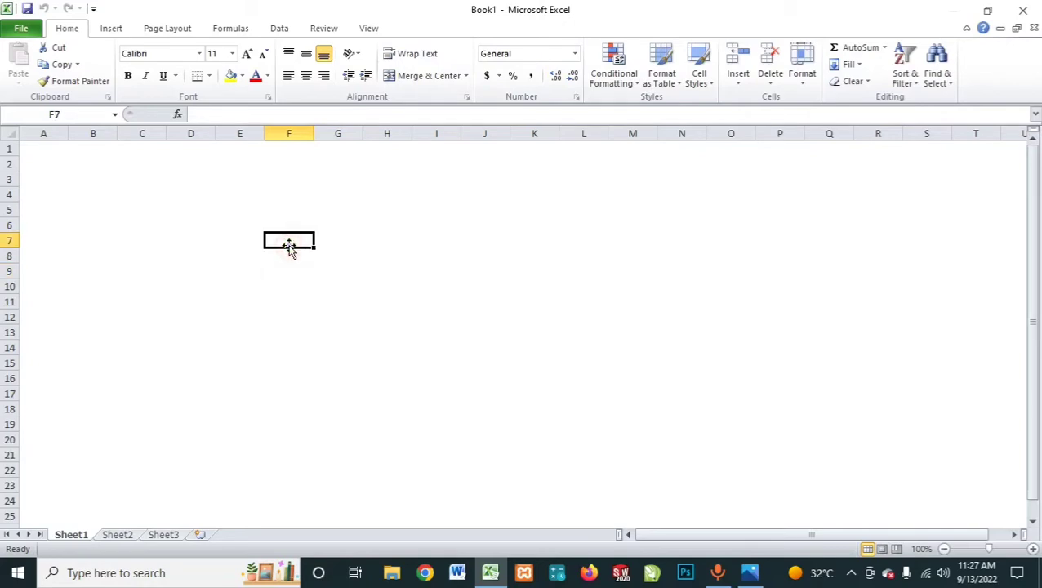
pyautogui.click(160, 227)
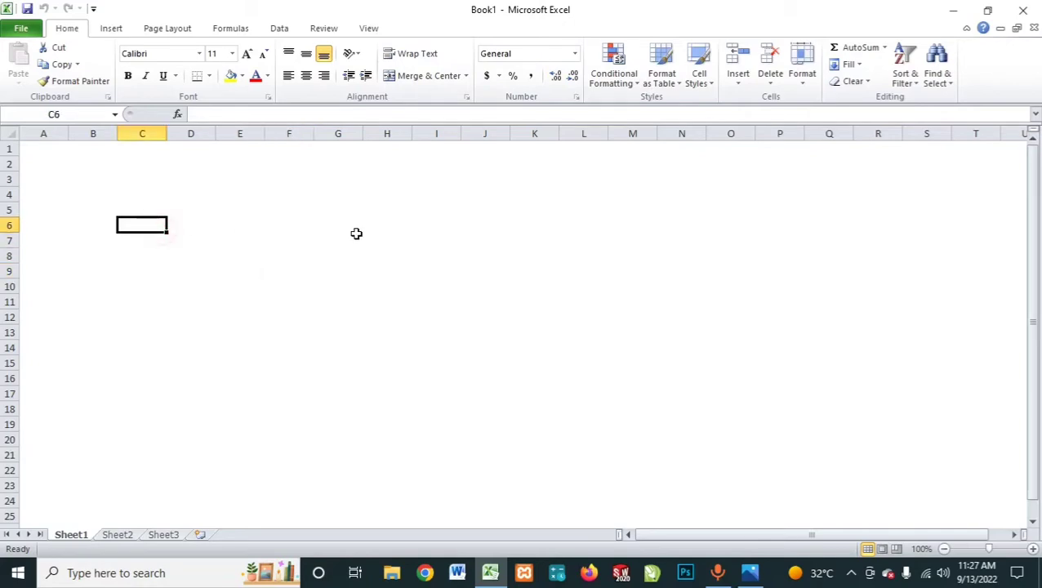
pyautogui.click(261, 240)
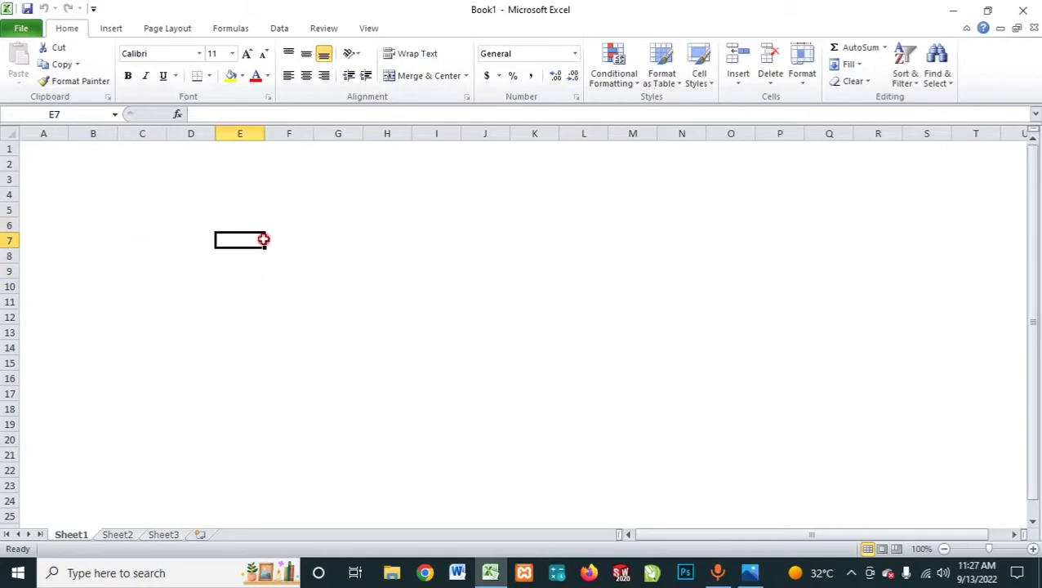
# Step: Review the Alignment, Font, Number and Border settings in the Format Cells dialog, and close it without changes
pyautogui.click(465, 97)
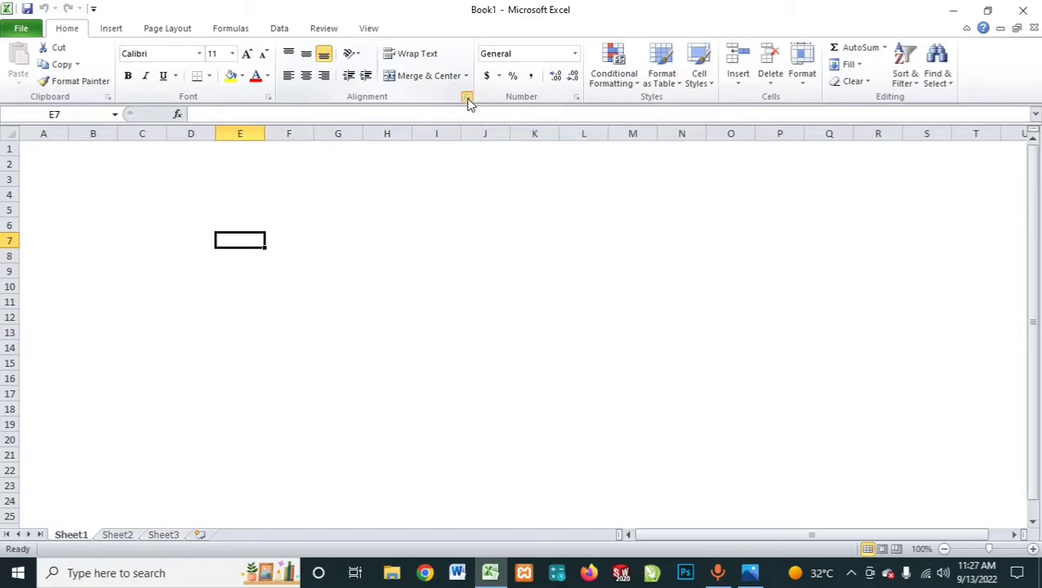
pyautogui.click(468, 99)
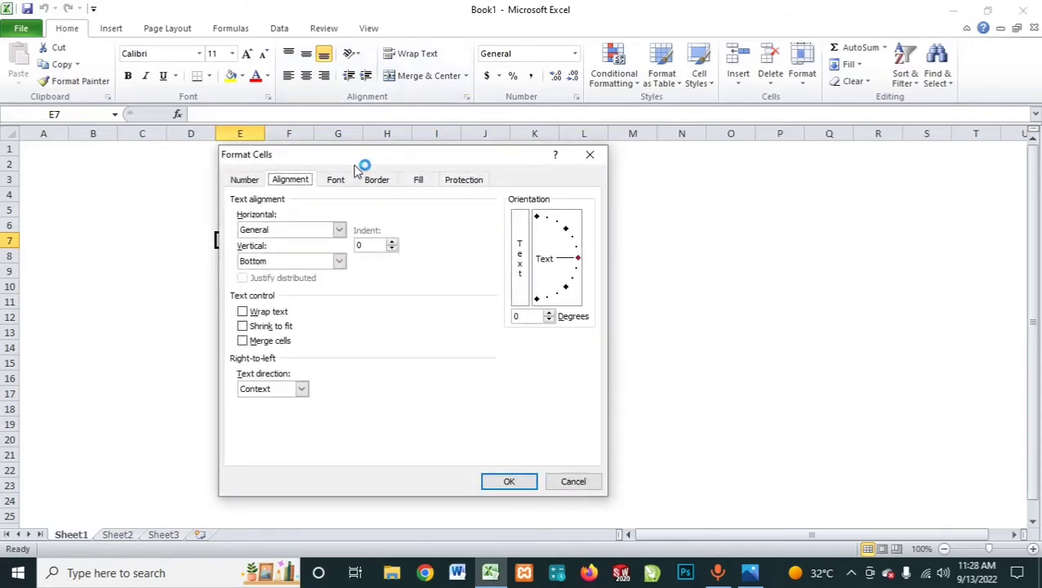
pyautogui.moveTo(363, 165); pyautogui.dragTo(598, 31)
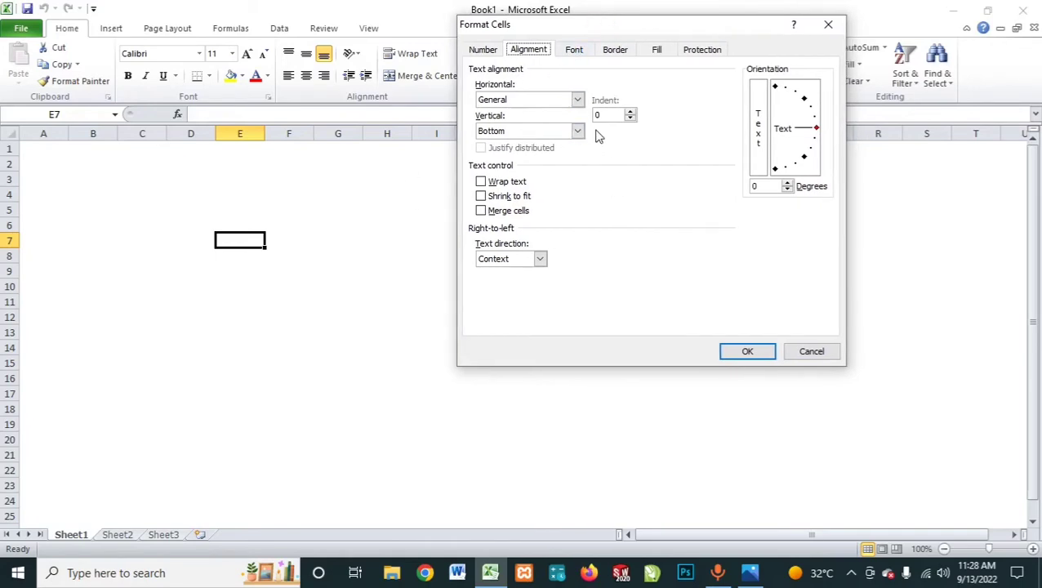
pyautogui.click(622, 53)
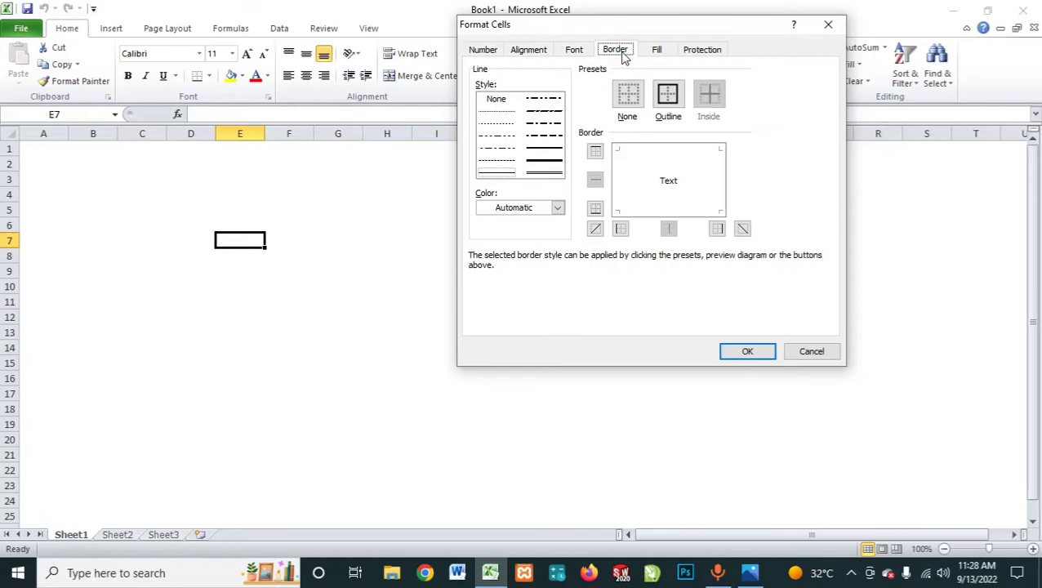
pyautogui.click(532, 51)
pyautogui.click(568, 51)
pyautogui.click(614, 51)
pyautogui.click(530, 50)
pyautogui.click(479, 51)
pyautogui.click(535, 49)
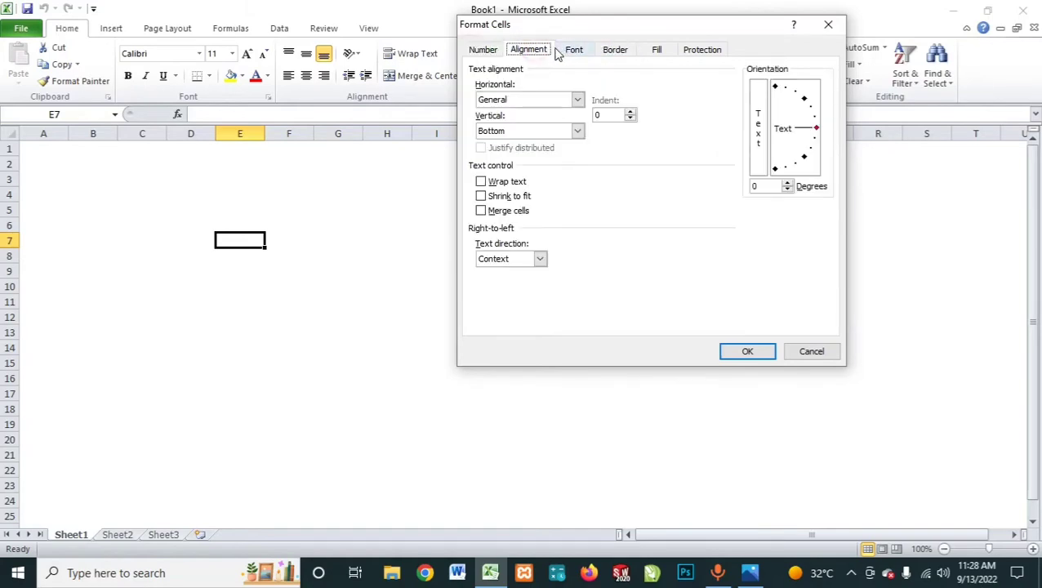
pyautogui.click(571, 50)
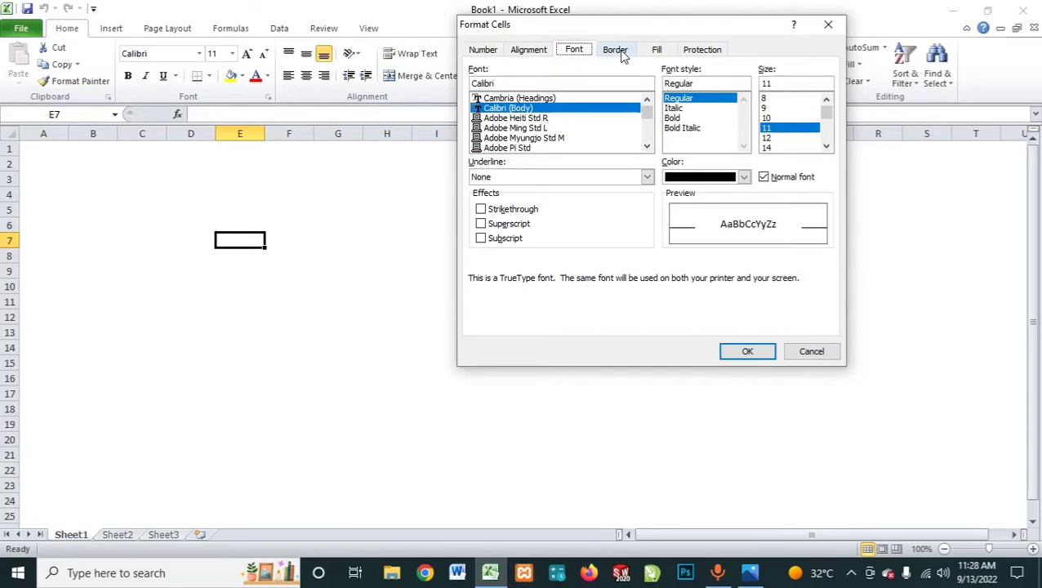
pyautogui.click(619, 51)
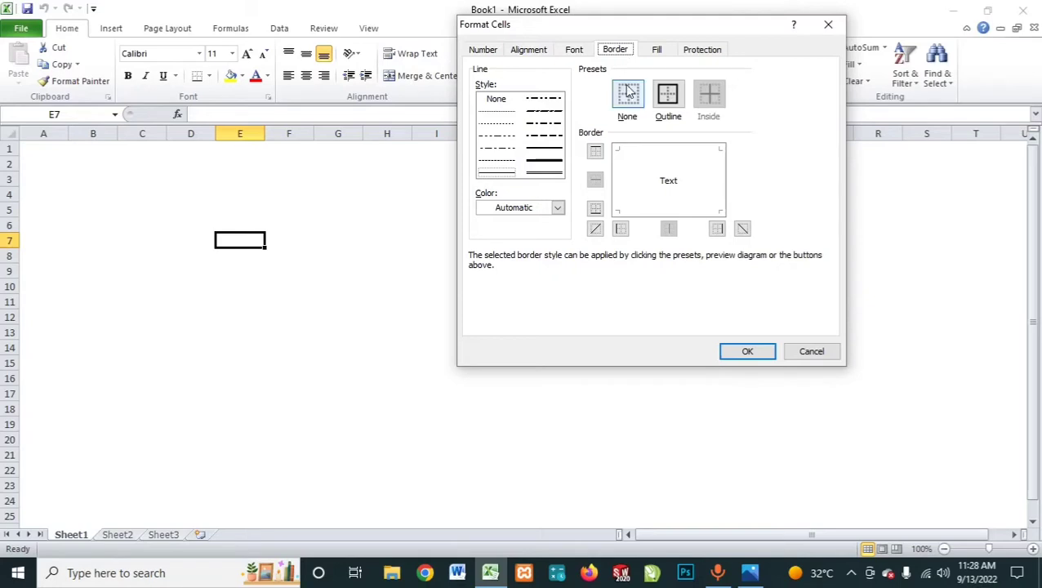
pyautogui.moveTo(624, 31); pyautogui.dragTo(617, 64)
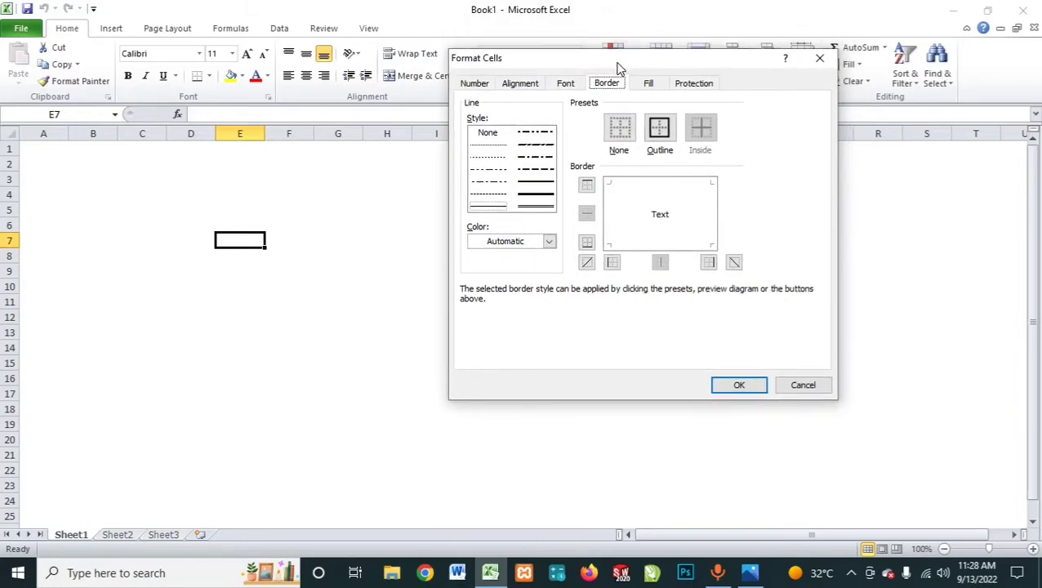
pyautogui.click(819, 58)
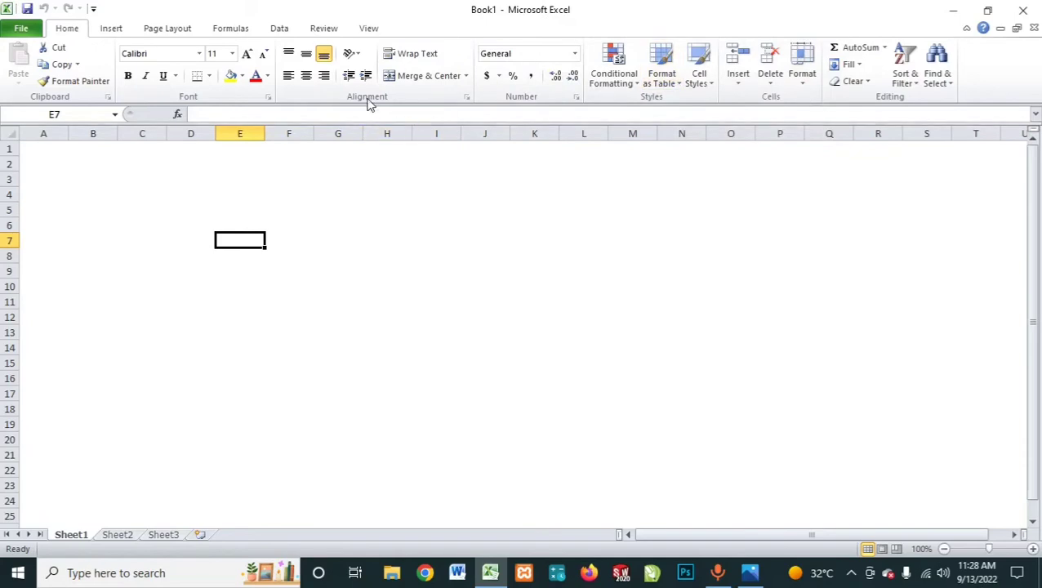
# Step: Apply an outline border around cell E7 using the finest dotted line style, the first one below None
pyautogui.click(576, 98)
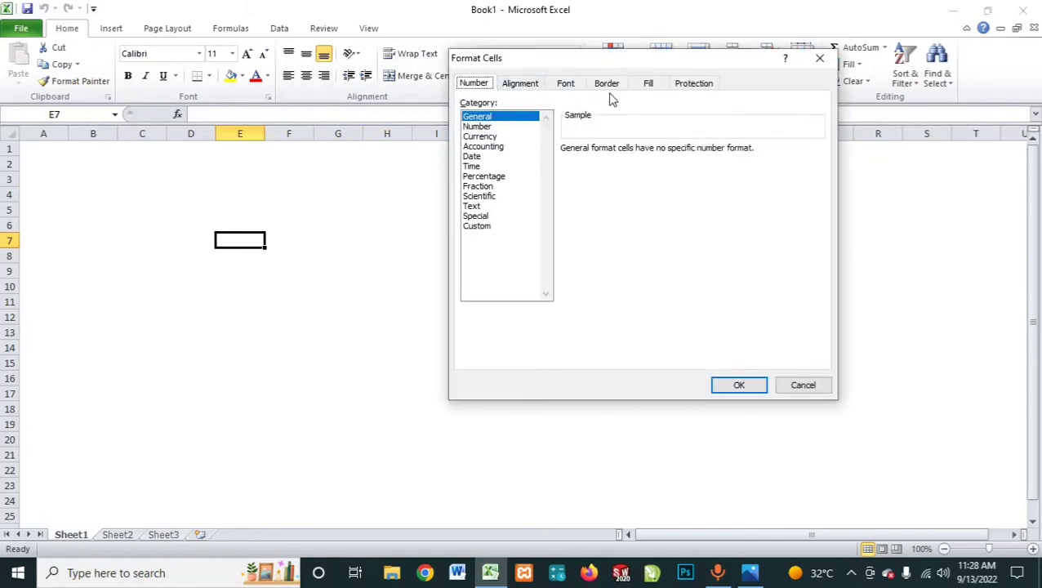
pyautogui.click(609, 84)
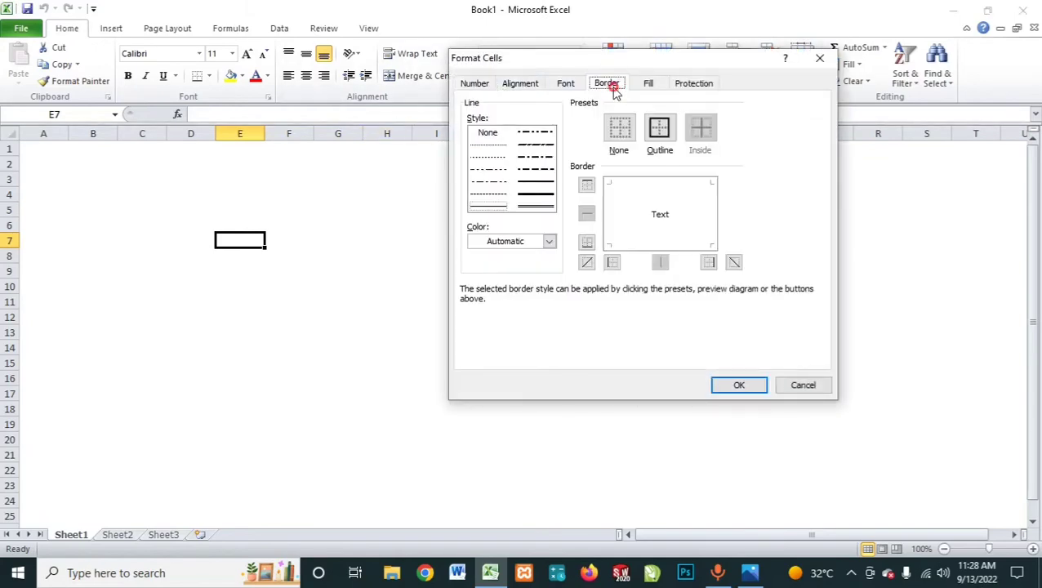
pyautogui.click(481, 147)
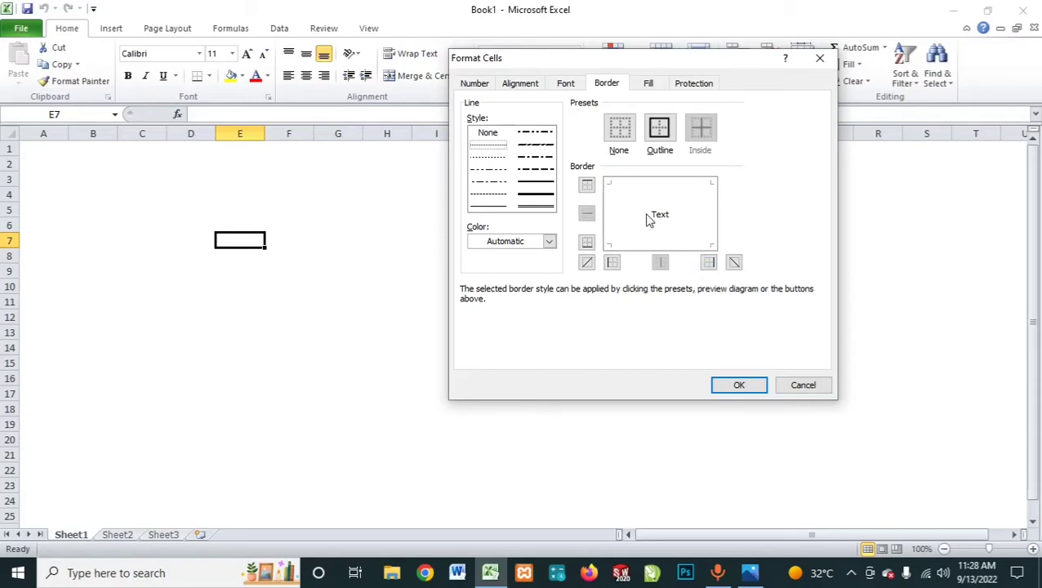
pyautogui.click(614, 187)
pyautogui.click(616, 192)
pyautogui.click(651, 207)
pyautogui.click(652, 209)
pyautogui.click(658, 212)
pyautogui.click(662, 215)
pyautogui.click(663, 138)
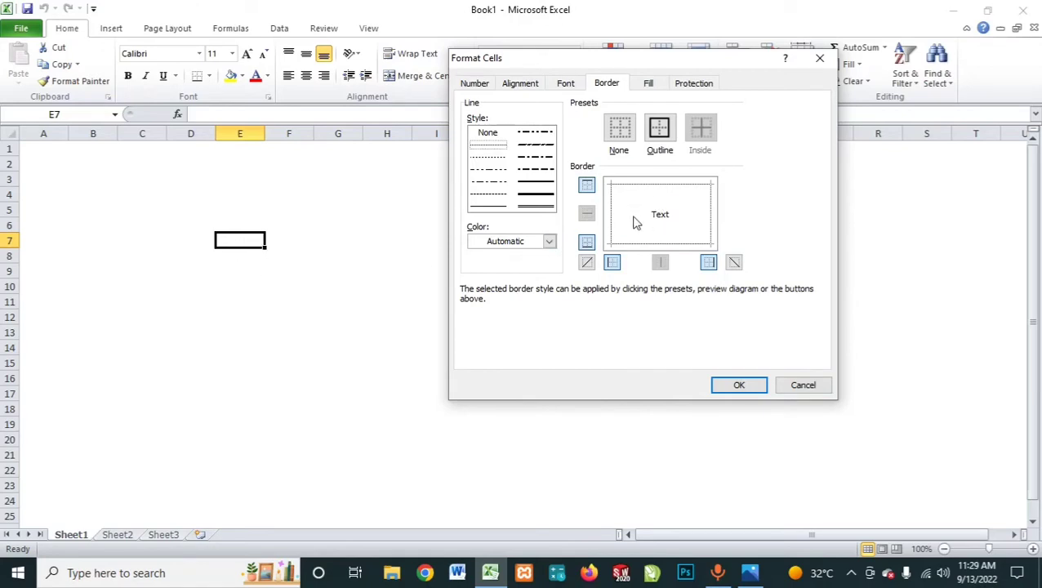
pyautogui.click(741, 384)
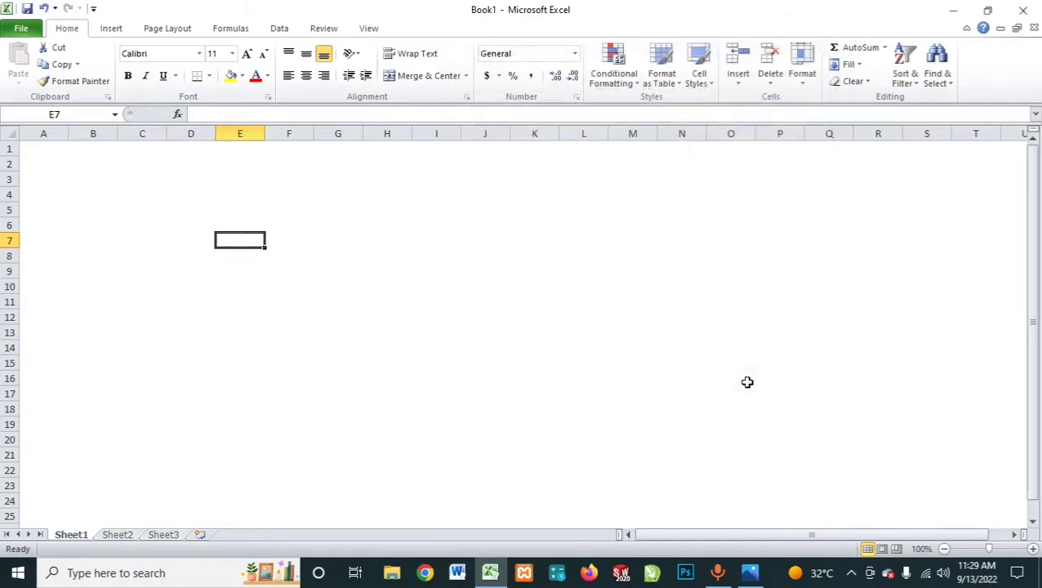
# Step: Inspect the border of E7 by selecting other cells such as H11 and F7, ending on I10
pyautogui.hotkey('ctrl', 'c')
pyautogui.click(408, 299)
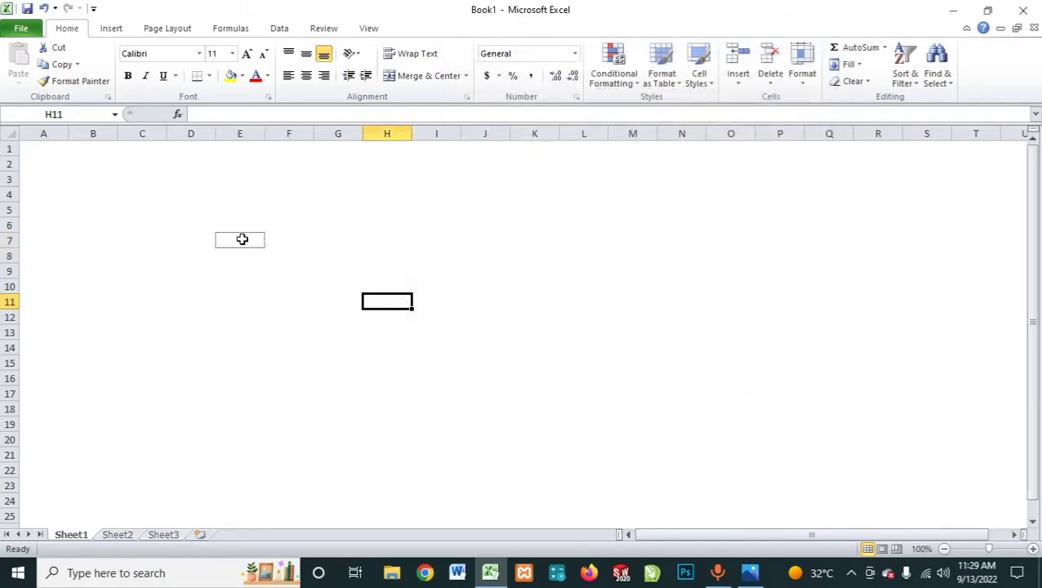
pyautogui.click(241, 238)
pyautogui.click(288, 247)
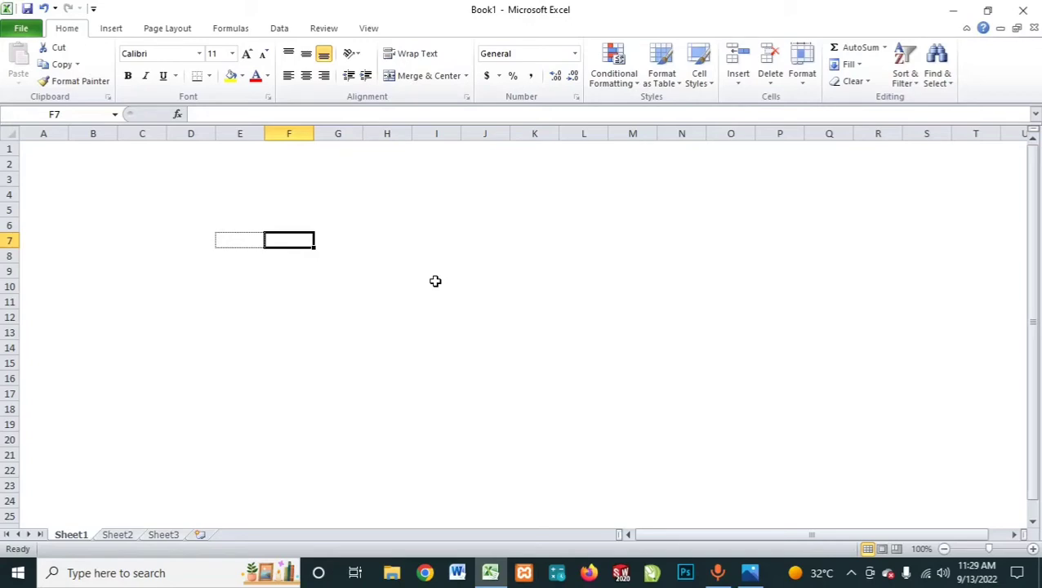
pyautogui.click(435, 281)
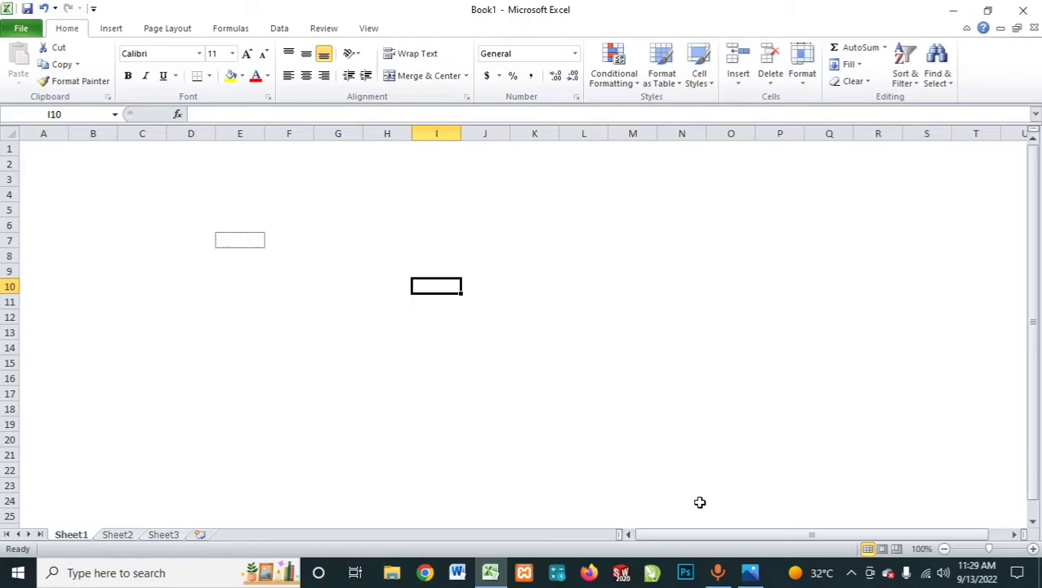
# Step: Switch to Photos to view the Keyboard.png picture, and minimize it to return to the workbook
pyautogui.moveTo(761, 578)
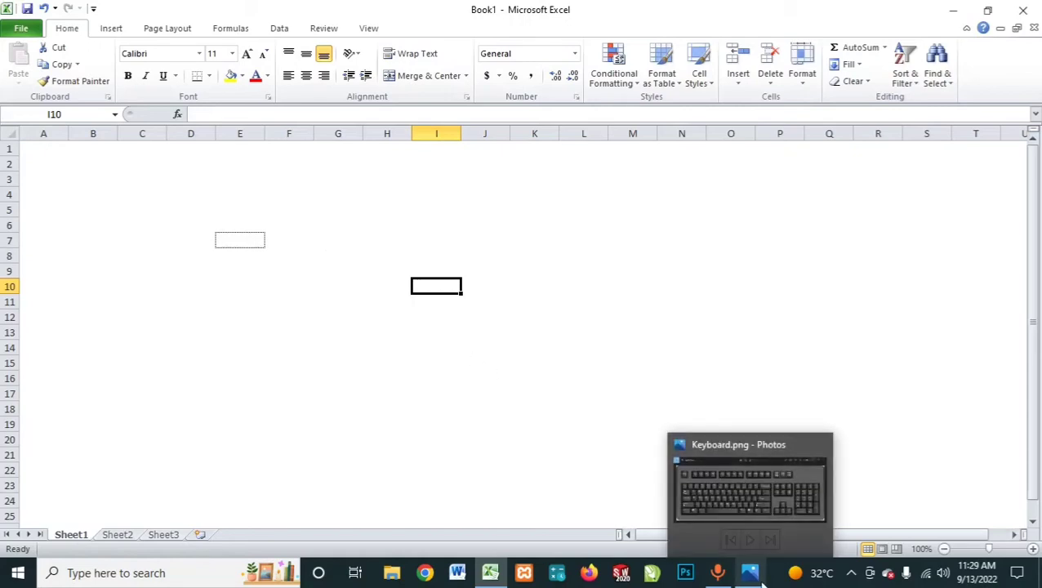
pyautogui.click(757, 576)
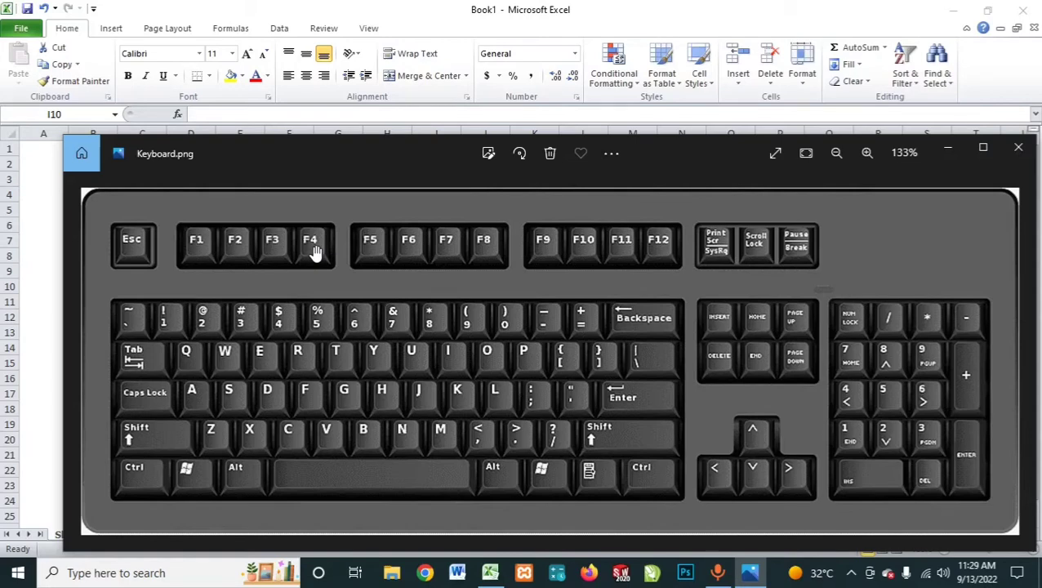
pyautogui.click(948, 153)
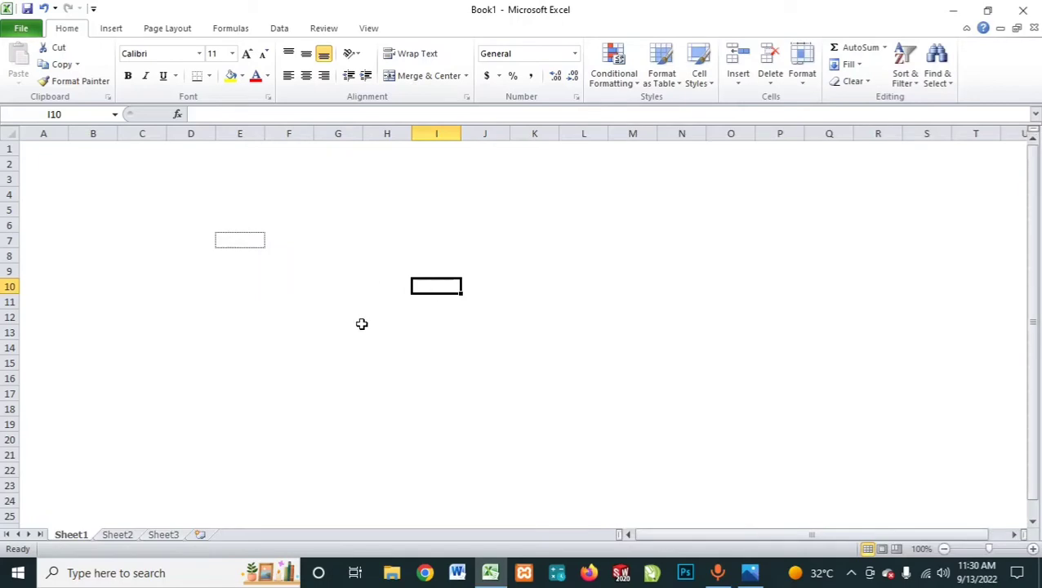
# Step: Repeat the outline border around the range F7:H7 as one block, and around the single cells I7 and J7
pyautogui.click(248, 244)
pyautogui.click(277, 237)
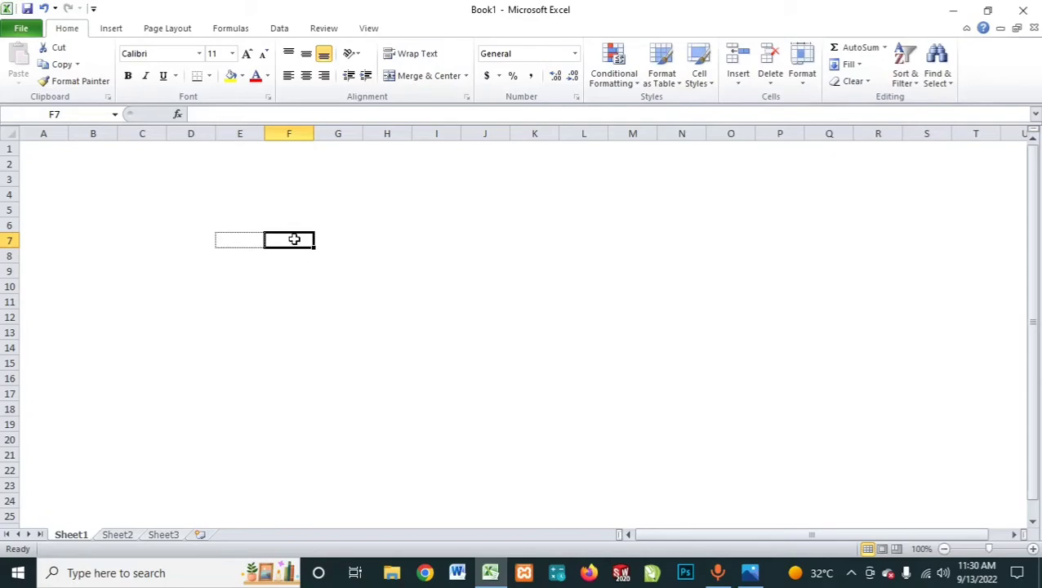
pyautogui.moveTo(299, 240); pyautogui.dragTo(404, 240)
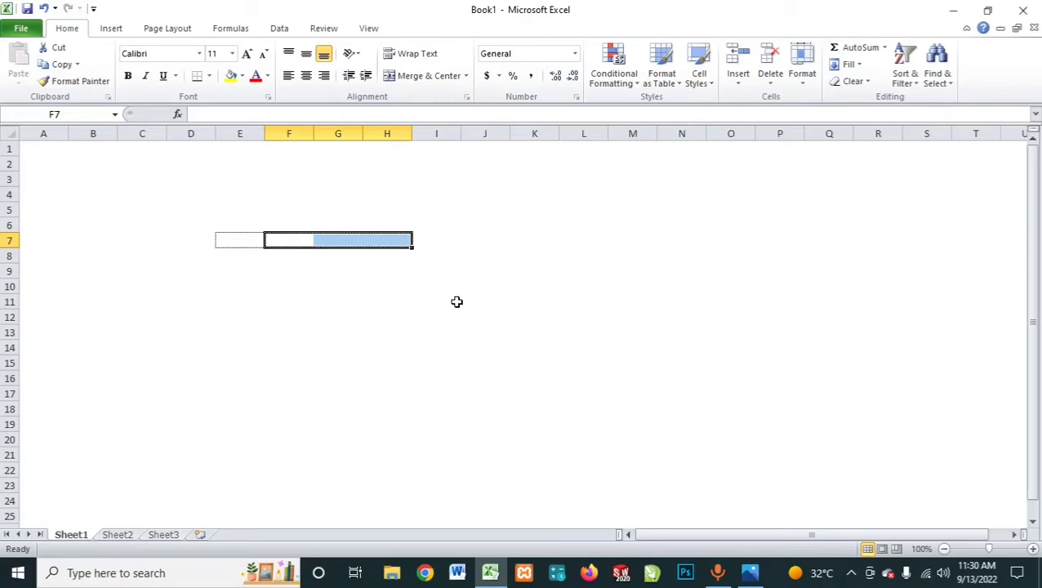
pyautogui.click(440, 241)
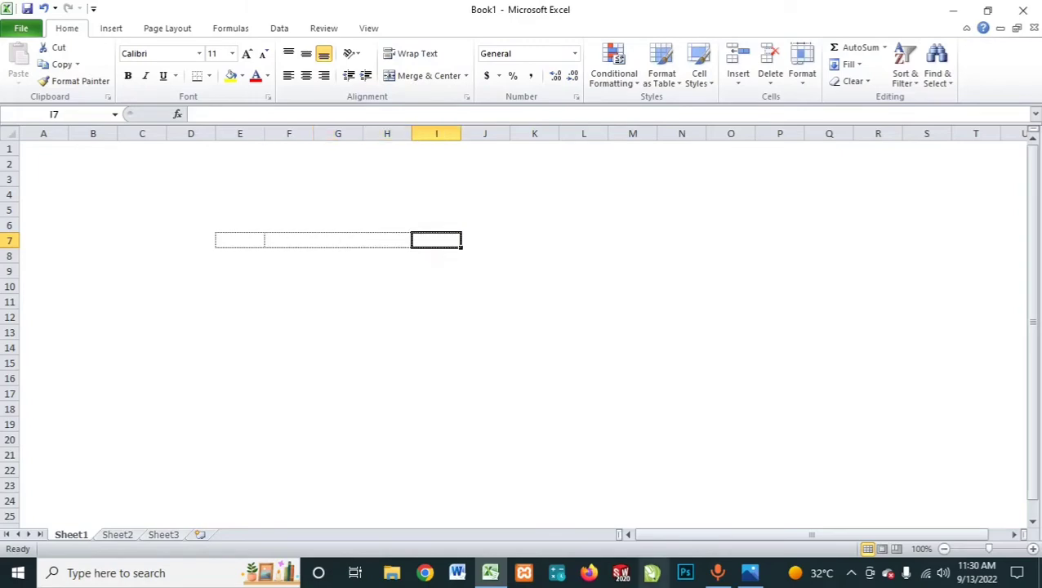
pyautogui.click(489, 240)
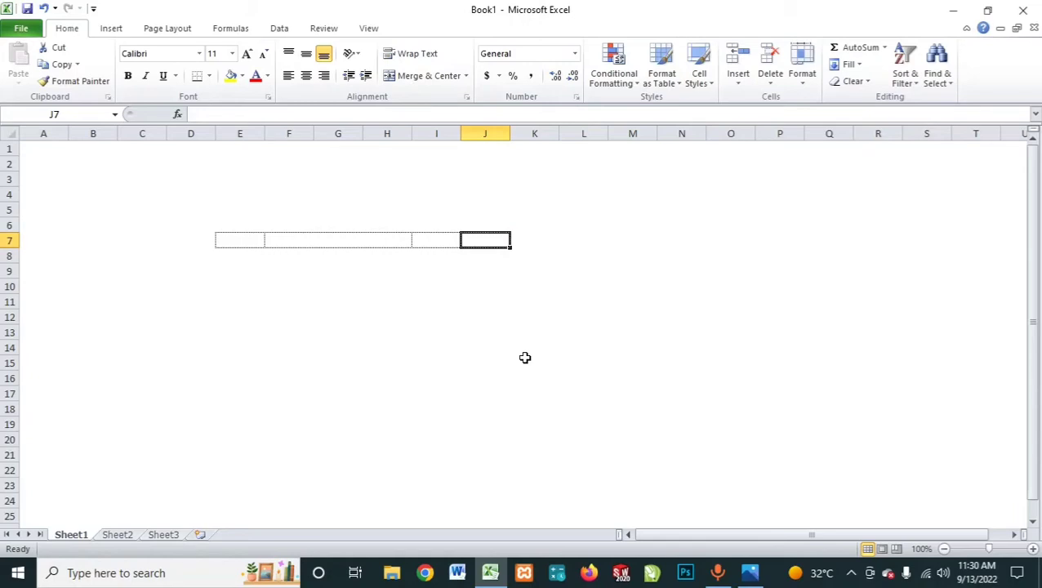
pyautogui.click(525, 358)
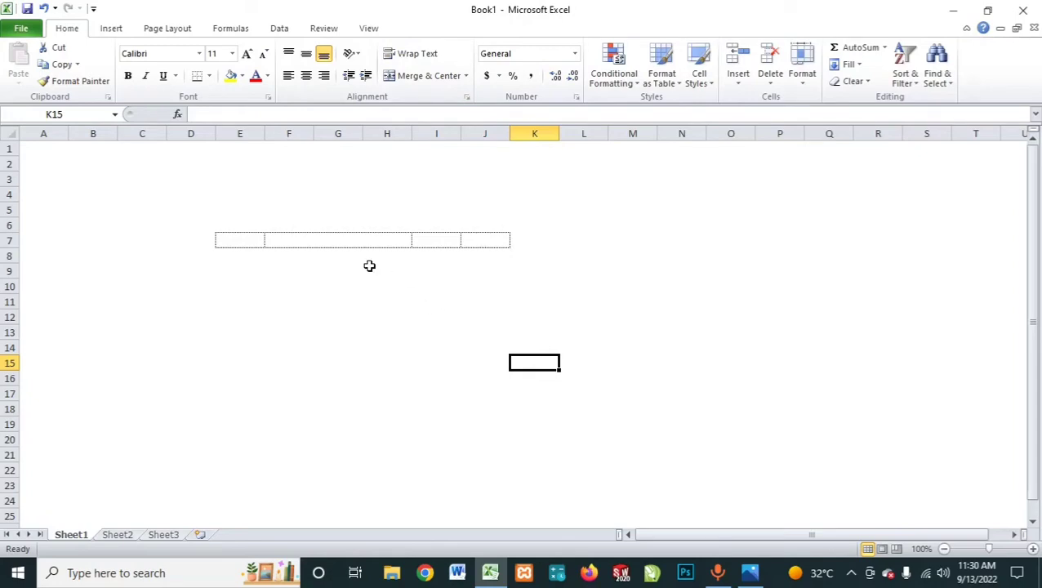
# Step: Widen columns F, G and H to make more room in the middle block of the header row
pyautogui.moveTo(314, 131); pyautogui.dragTo(478, 131)
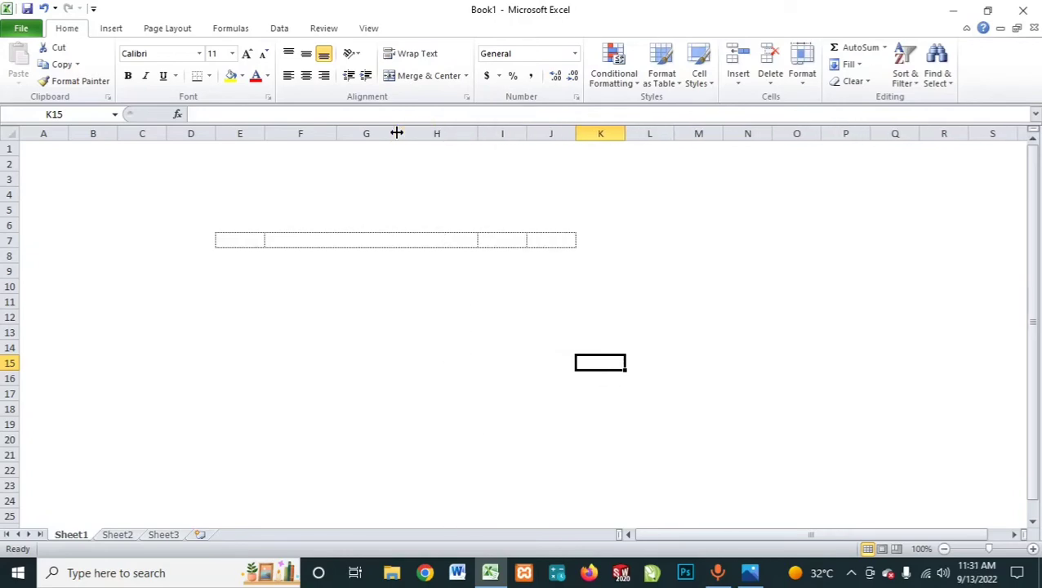
pyautogui.moveTo(396, 131); pyautogui.dragTo(407, 132)
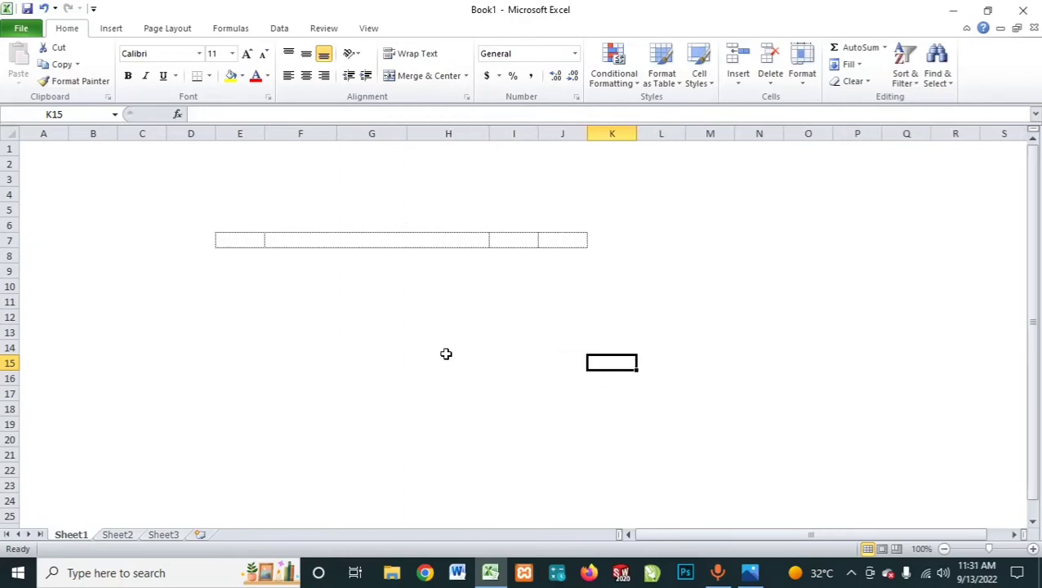
pyautogui.click(445, 351)
# Step: Repeat the outline border around each of the ranges E8:E22, F8:H22, I8:I22 and J8:J22 below the header row
pyautogui.scroll(-1, 245, 217)
pyautogui.moveTo(239, 211); pyautogui.dragTo(259, 432)
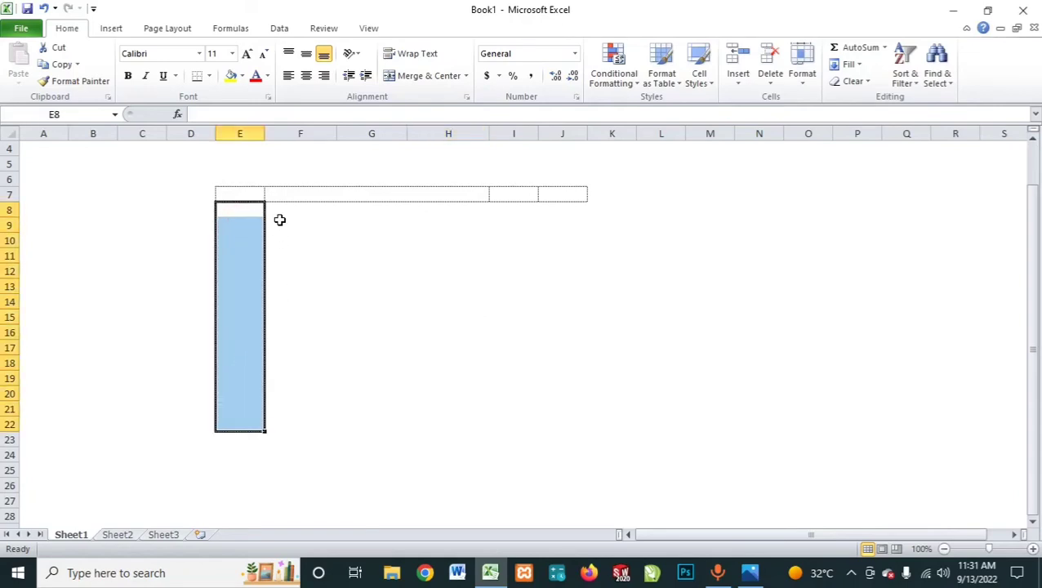
pyautogui.moveTo(279, 212); pyautogui.dragTo(433, 417)
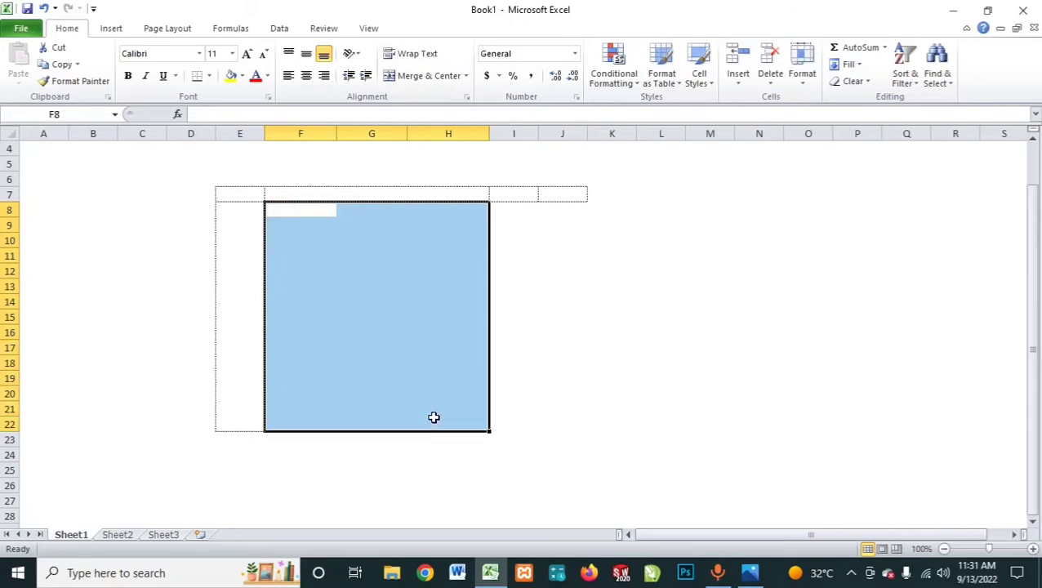
pyautogui.click(519, 255)
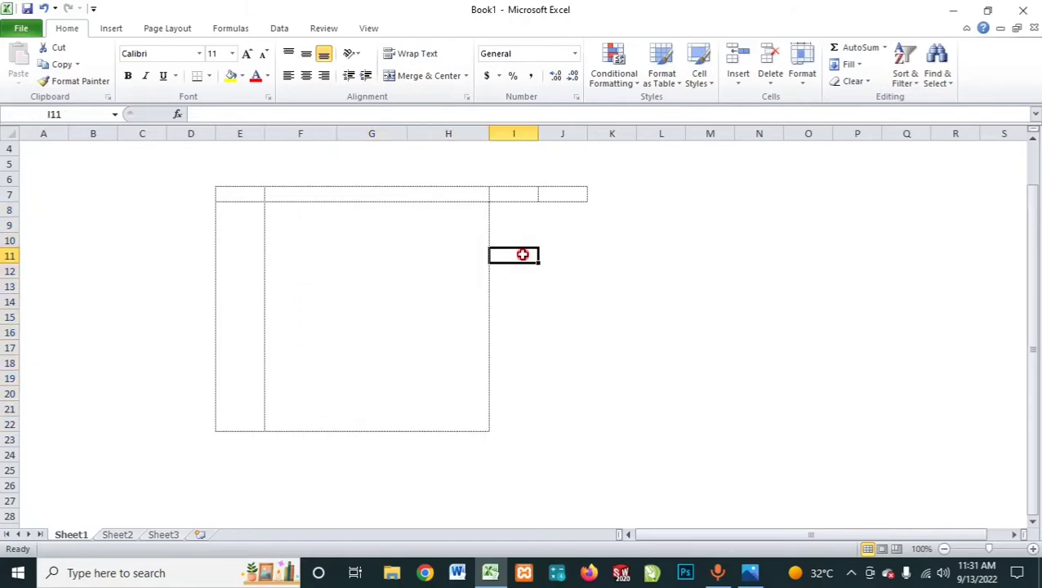
pyautogui.moveTo(519, 216); pyautogui.dragTo(511, 422)
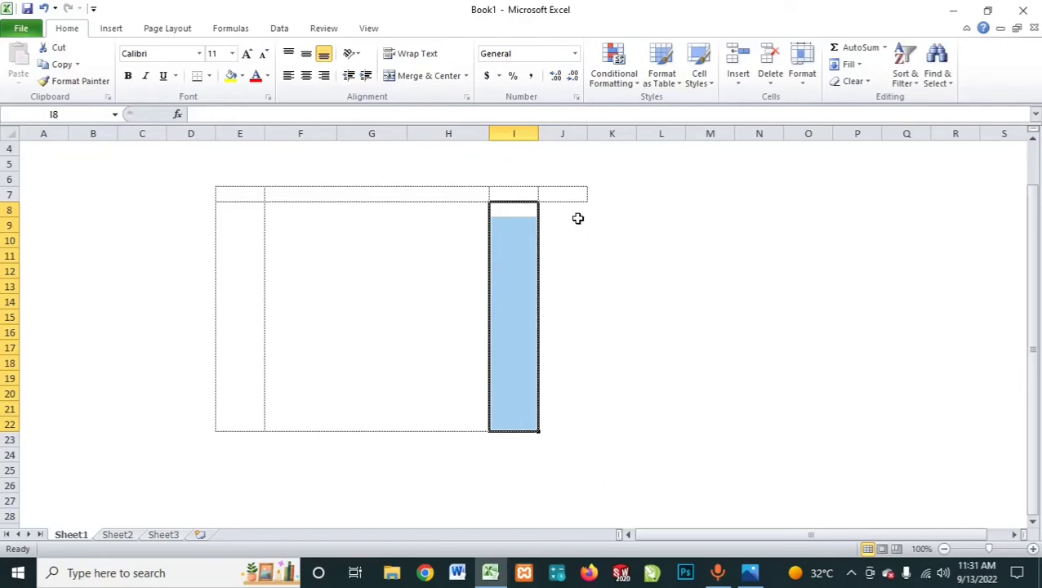
pyautogui.moveTo(570, 212); pyautogui.dragTo(569, 426)
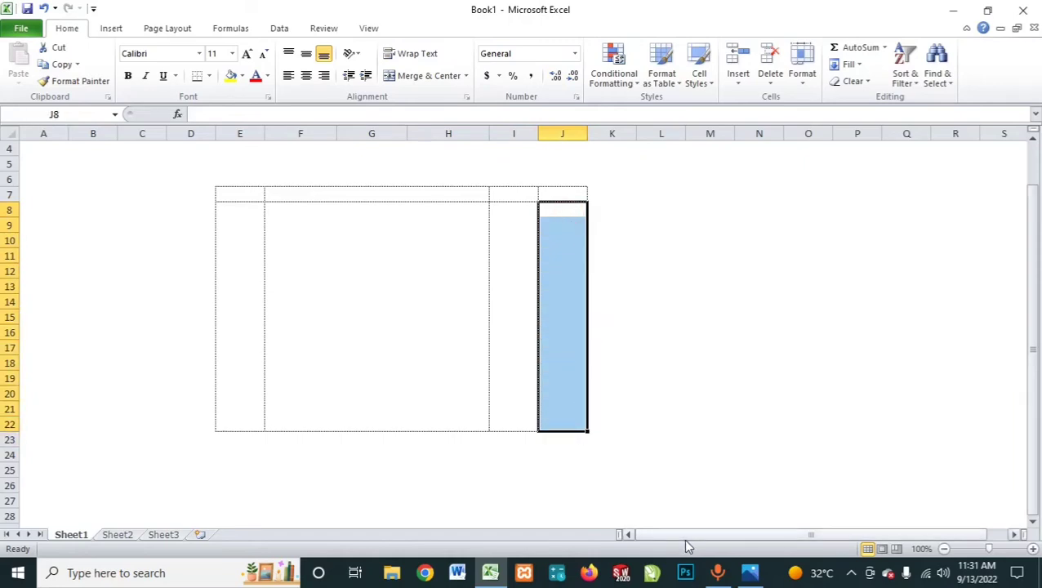
pyautogui.click(721, 341)
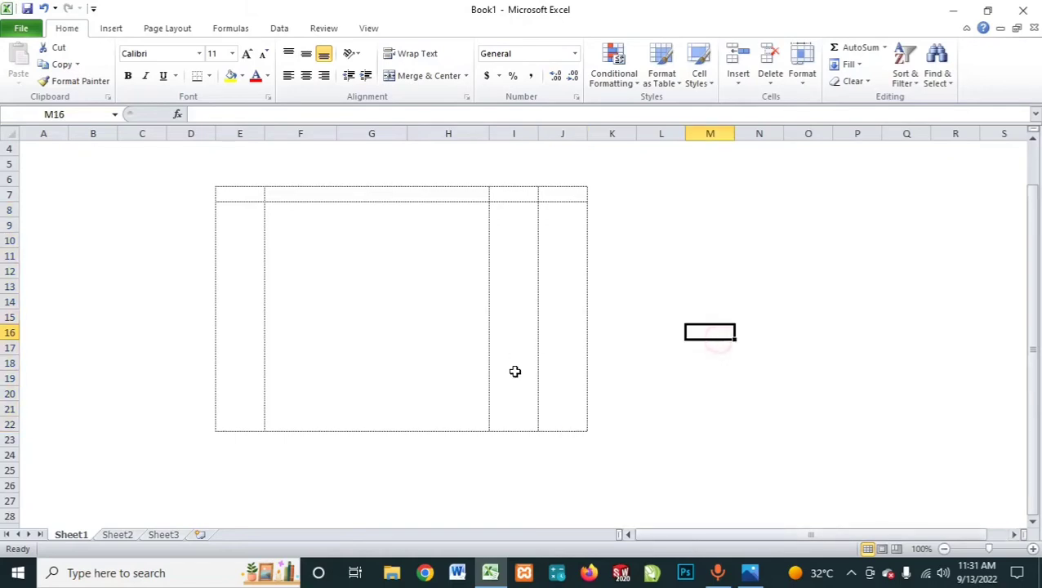
# Step: Repeat the outline border on the single cells J23, J24, J25, J26 and I25 beneath the table
pyautogui.click(563, 441)
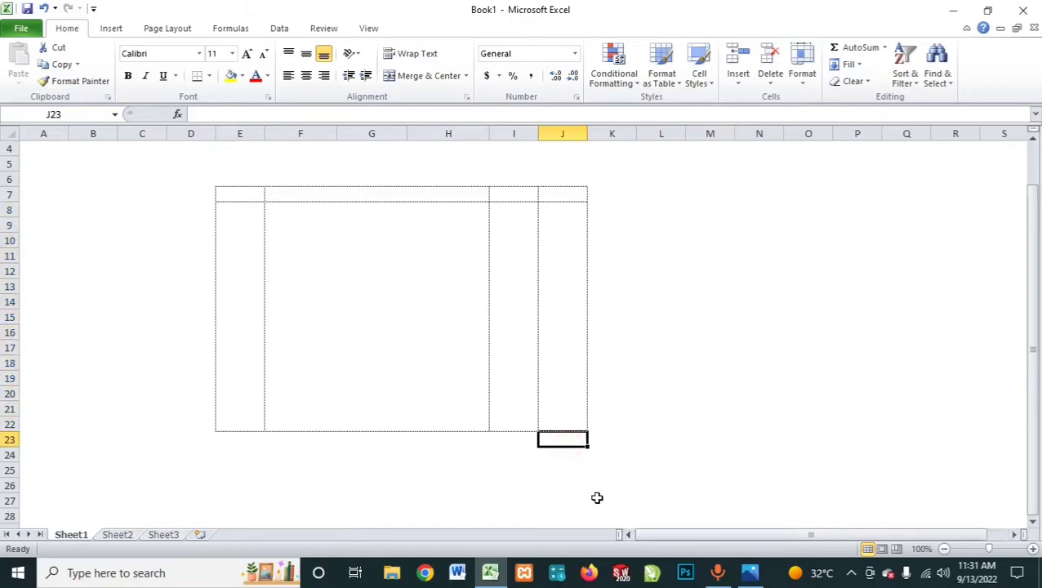
pyautogui.click(576, 456)
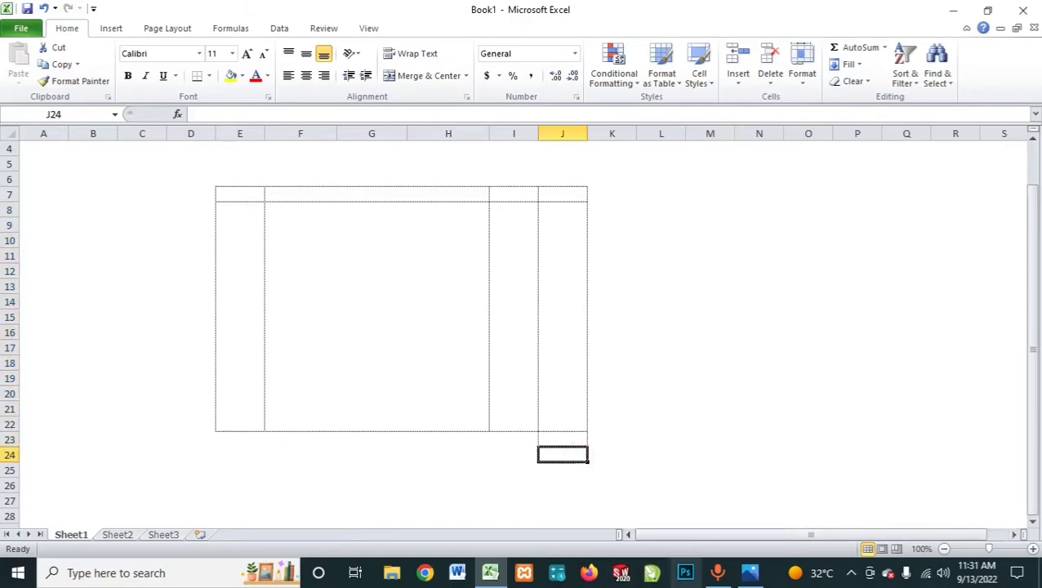
pyautogui.press('Down')
pyautogui.press('F4')
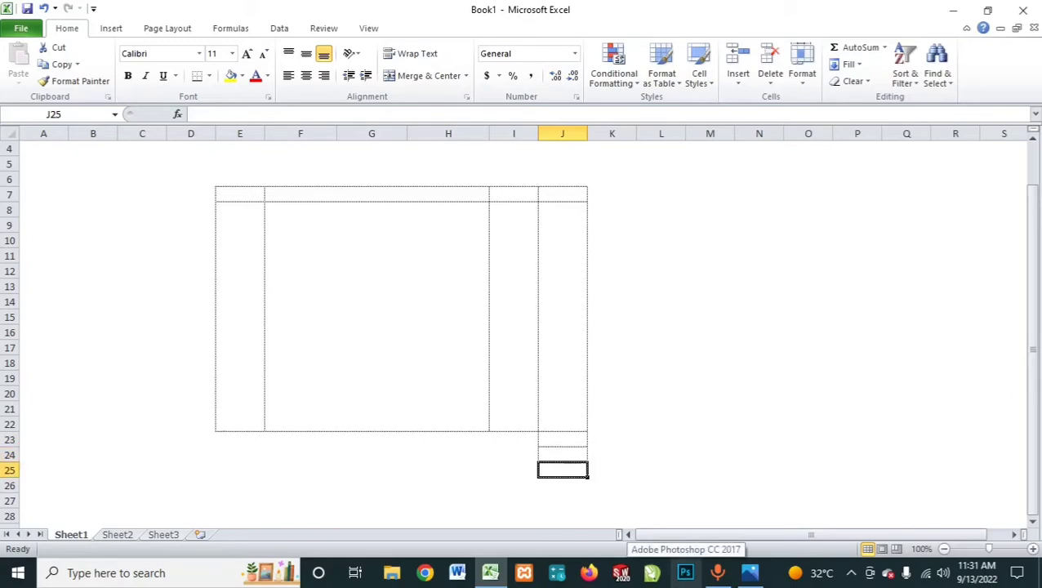
pyautogui.press('Down')
pyautogui.press('Up')
pyautogui.press('Left')
pyautogui.press('F4')
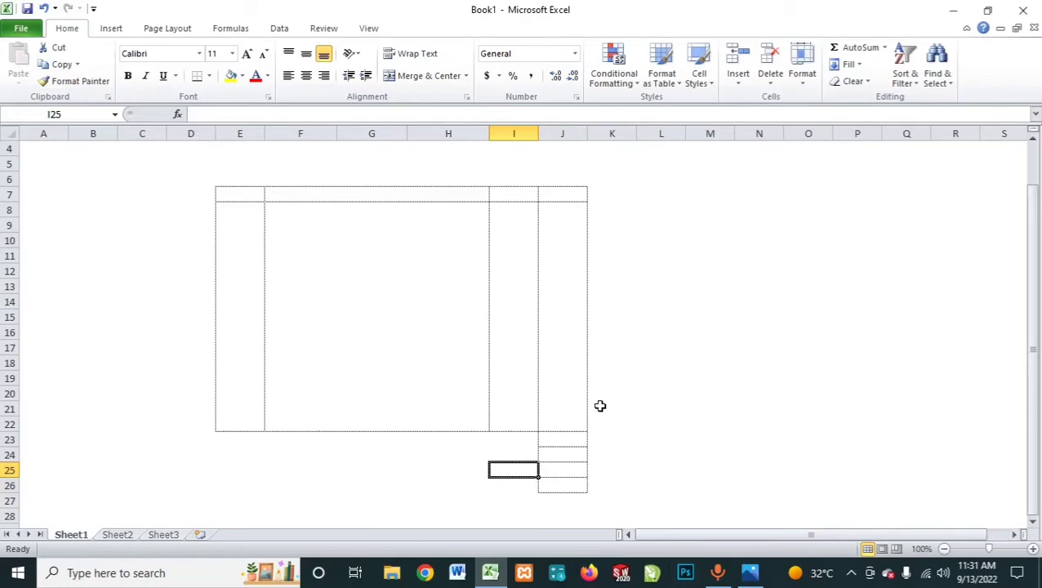
pyautogui.click(360, 324)
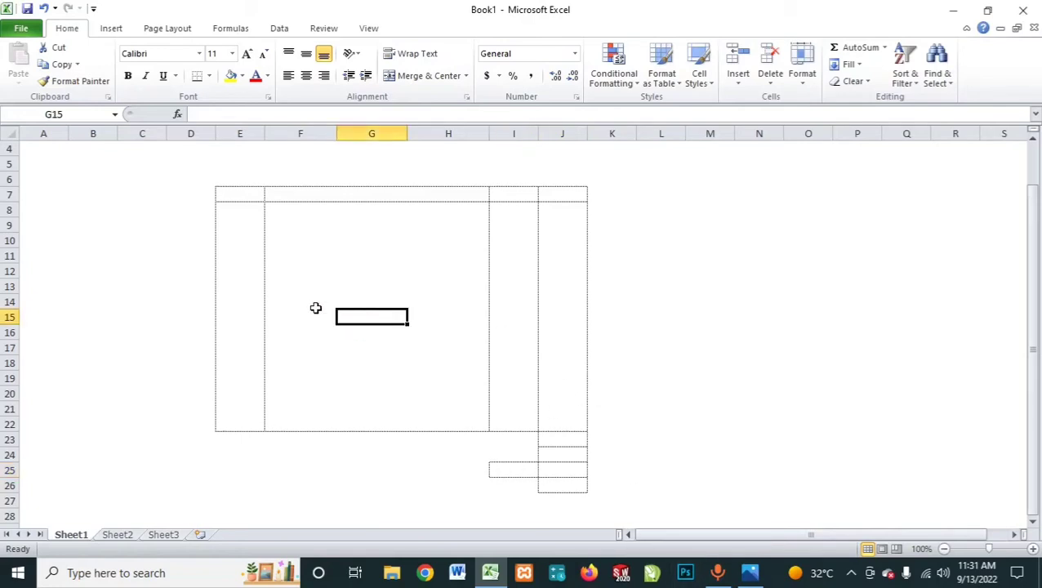
# Step: Enter the column header Qty in cell E7
pyautogui.scroll(1, 318, 309)
pyautogui.scroll(-1, 321, 309)
pyautogui.scroll(1, 317, 279)
pyautogui.scroll(-1, 359, 261)
pyautogui.click(243, 195)
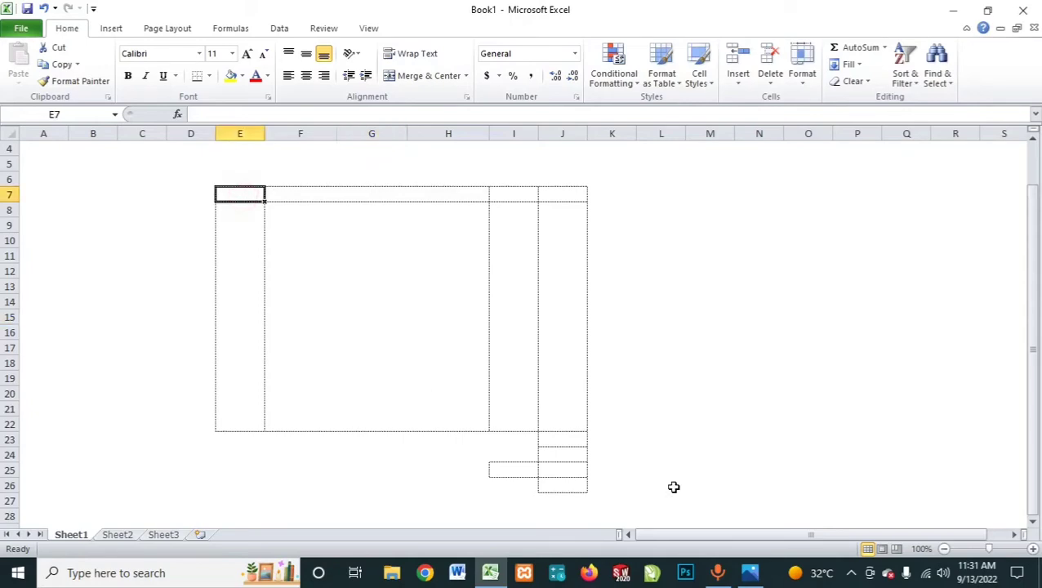
pyautogui.write('QQty')
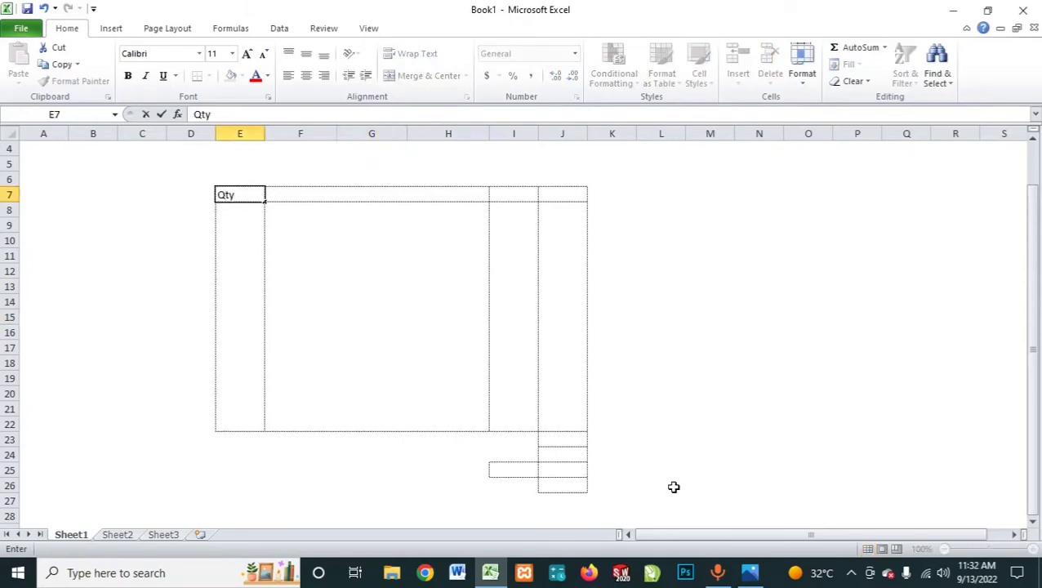
pyautogui.press('Tab')
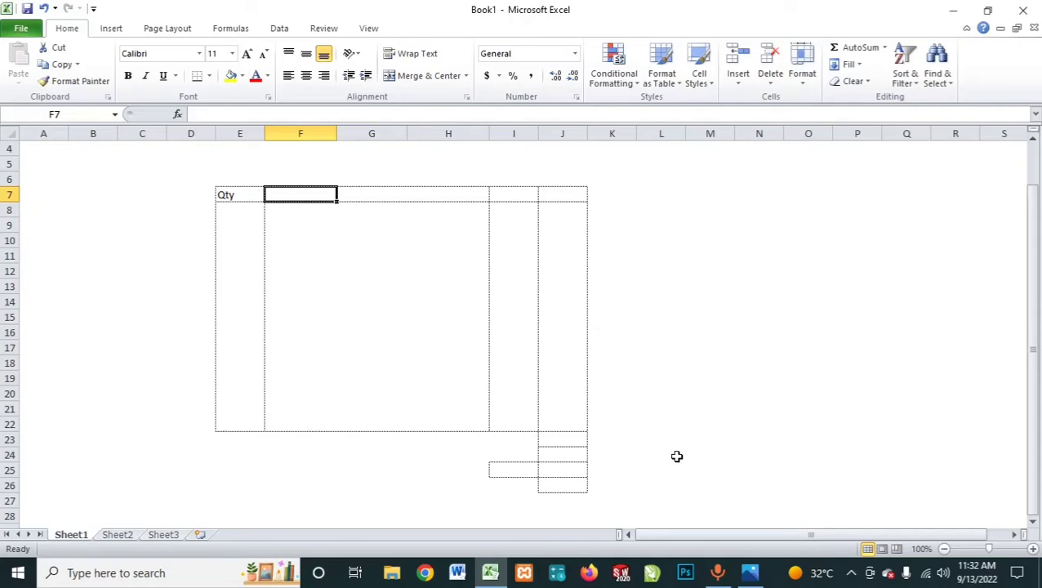
# Step: Enter the column header Description in cell F7
pyautogui.click(387, 221)
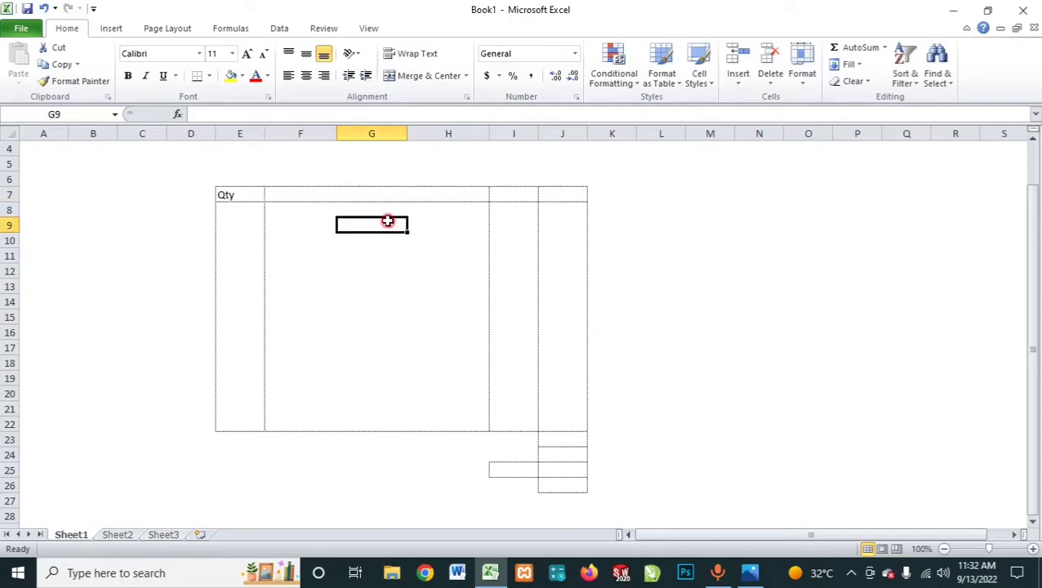
pyautogui.click(248, 199)
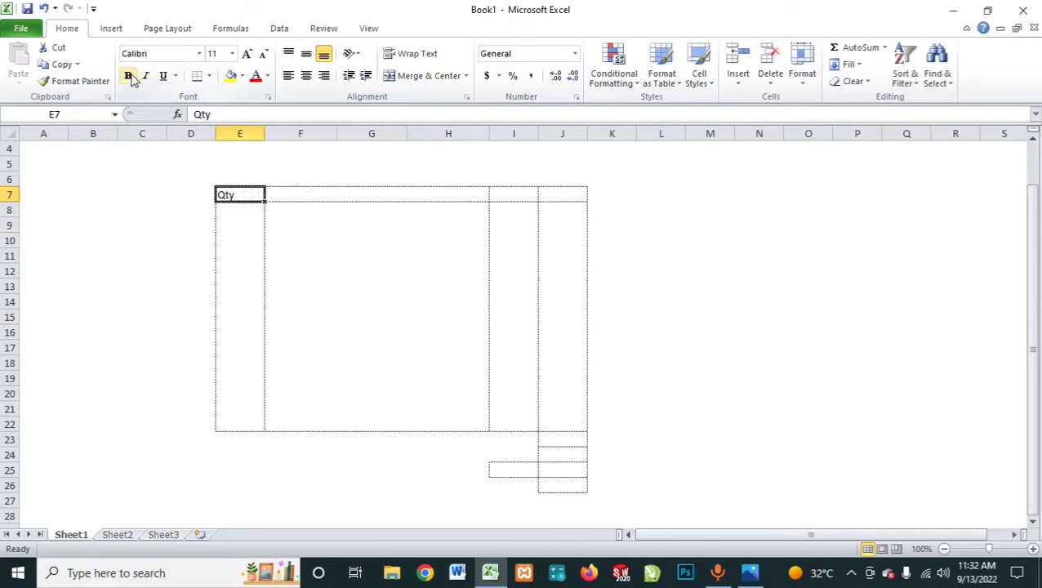
pyautogui.click(307, 205)
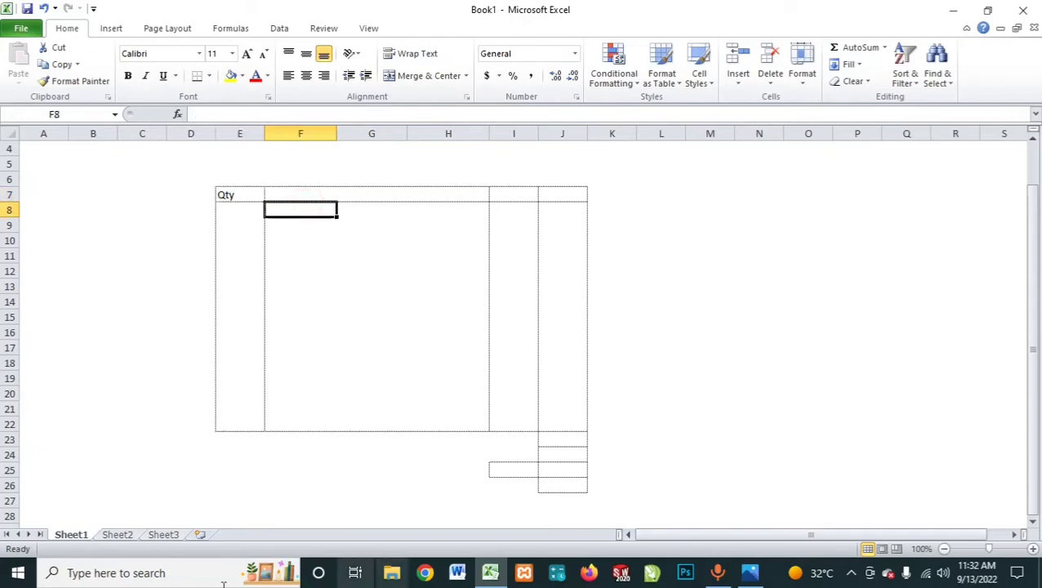
pyautogui.press('Right')
pyautogui.press('Left')
pyautogui.press('Up')
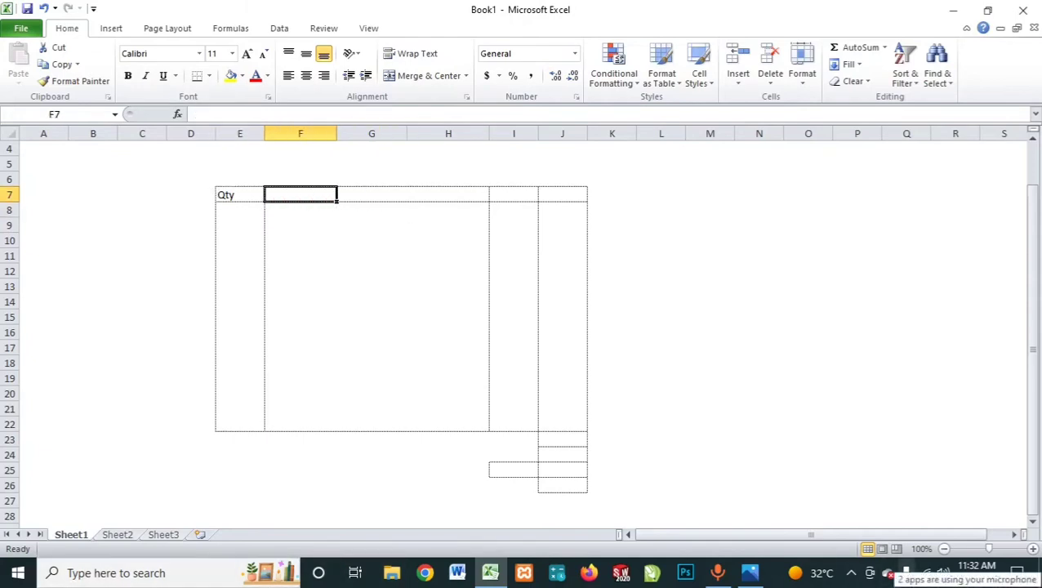
pyautogui.write('D')
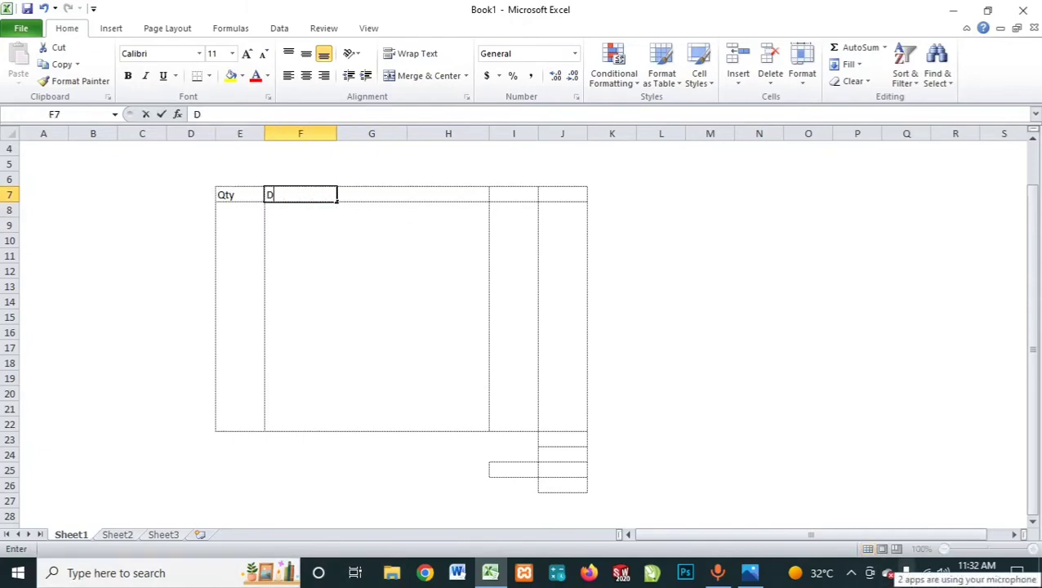
pyautogui.write('escription')
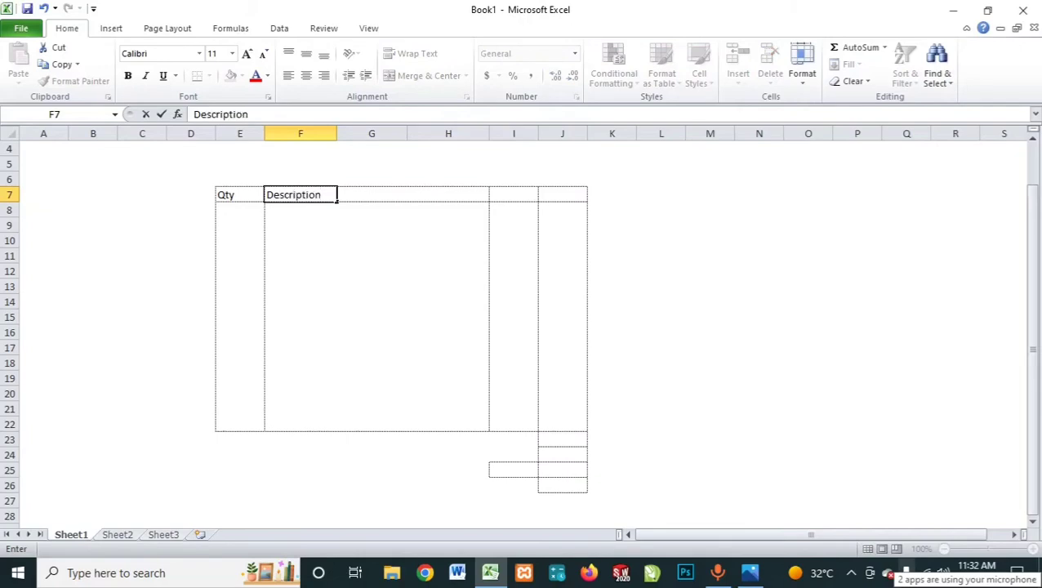
pyautogui.press('Tab')
pyautogui.press('Tab')
pyautogui.press('Tab')
# Step: Enter the column headers Unit Price in cell I7 and Amount in cell J7
pyautogui.write('U')
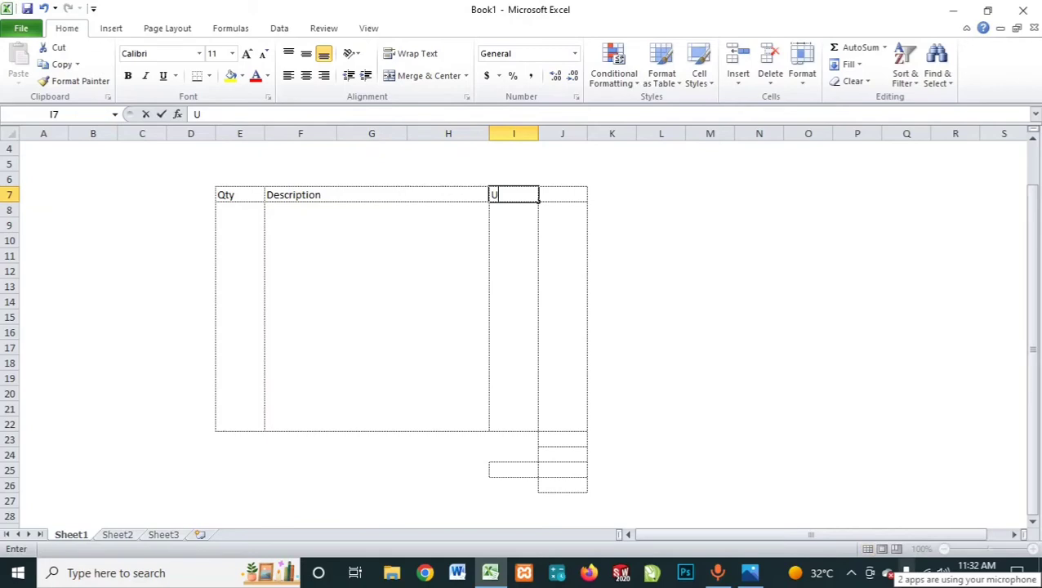
pyautogui.write('n')
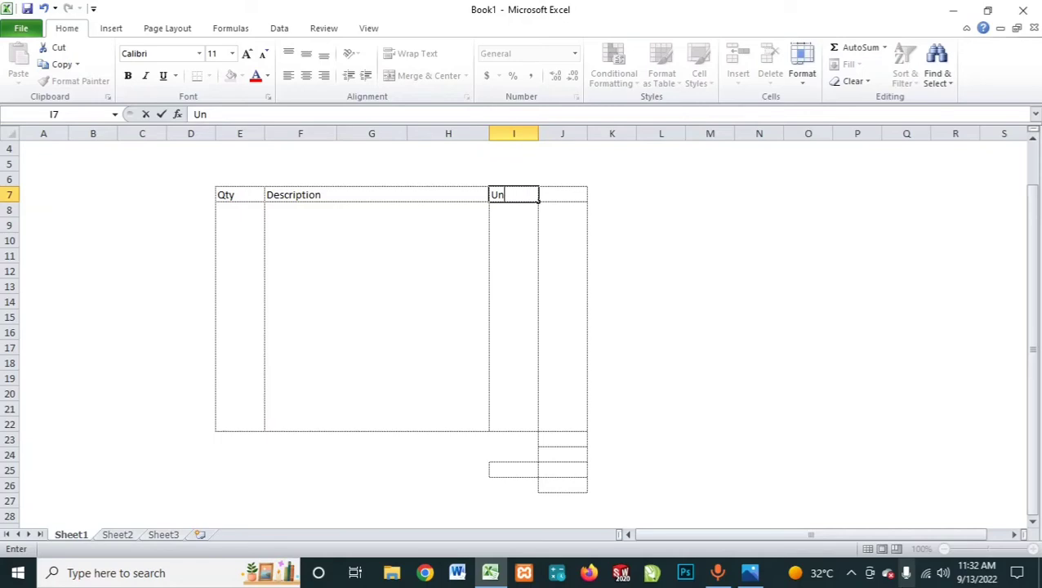
pyautogui.write('it Price')
pyautogui.press('Tab')
pyautogui.write('Amount')
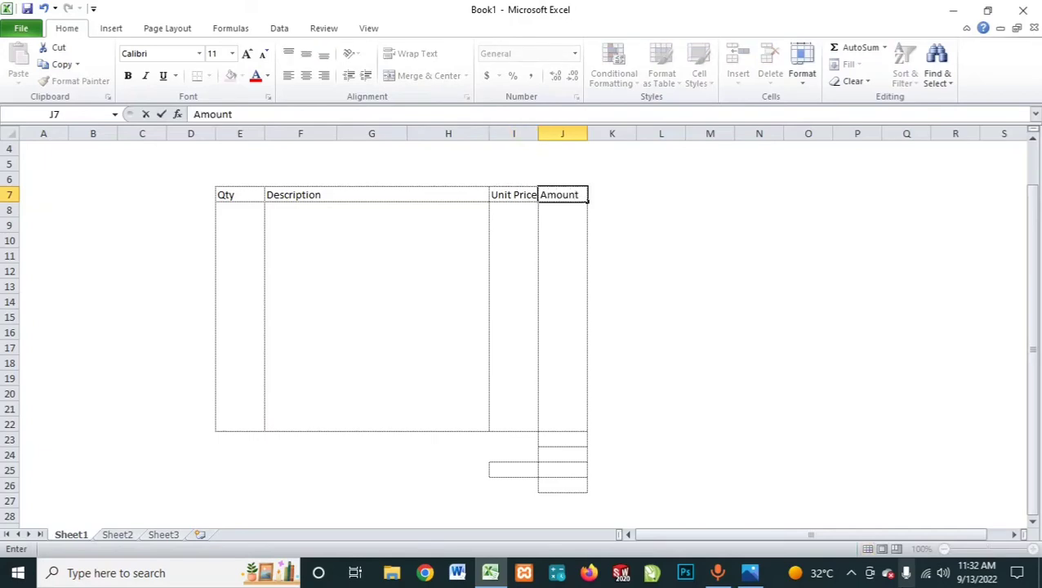
pyautogui.press('Return')
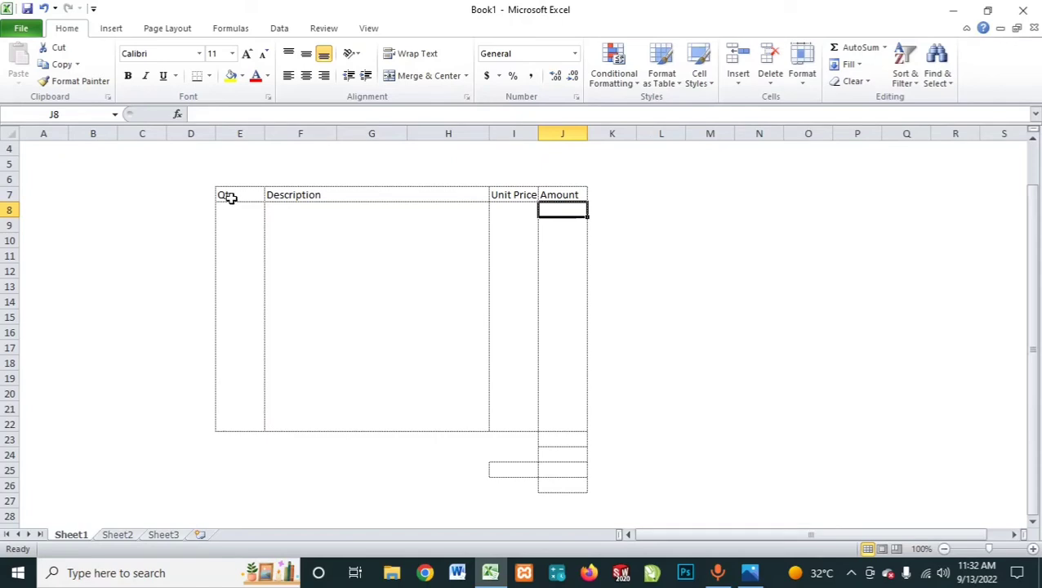
# Step: Make the header row E7:J7 bold and centre its text horizontally
pyautogui.moveTo(231, 197); pyautogui.dragTo(560, 195)
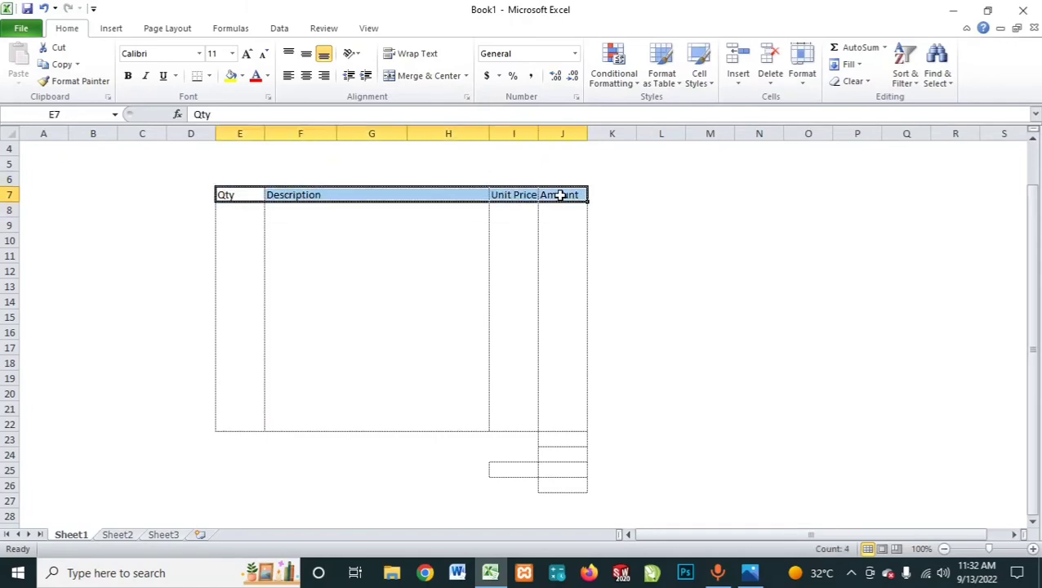
pyautogui.click(127, 75)
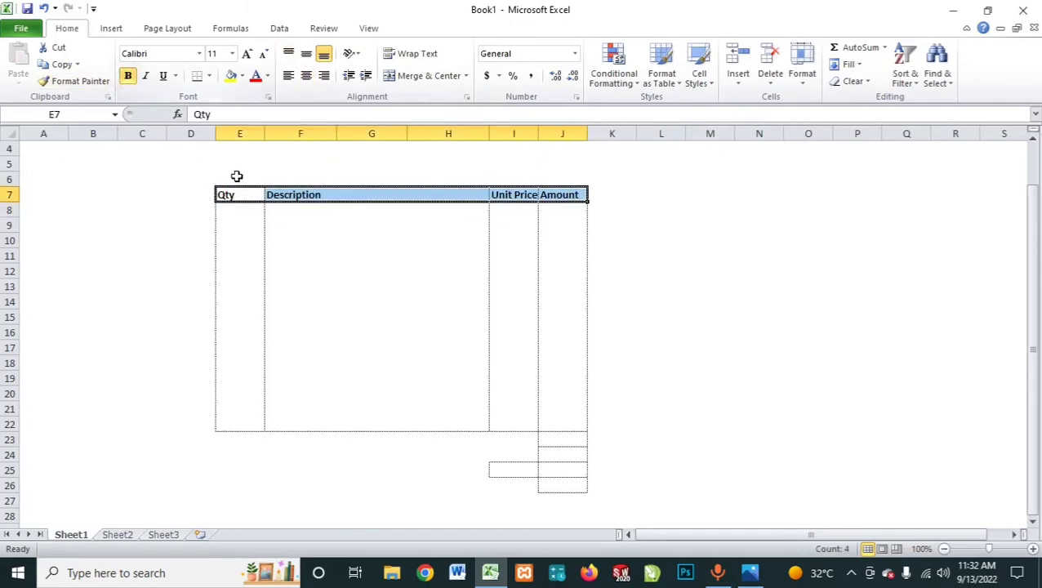
pyautogui.click(266, 195)
pyautogui.moveTo(249, 194); pyautogui.dragTo(560, 188)
pyautogui.click(305, 75)
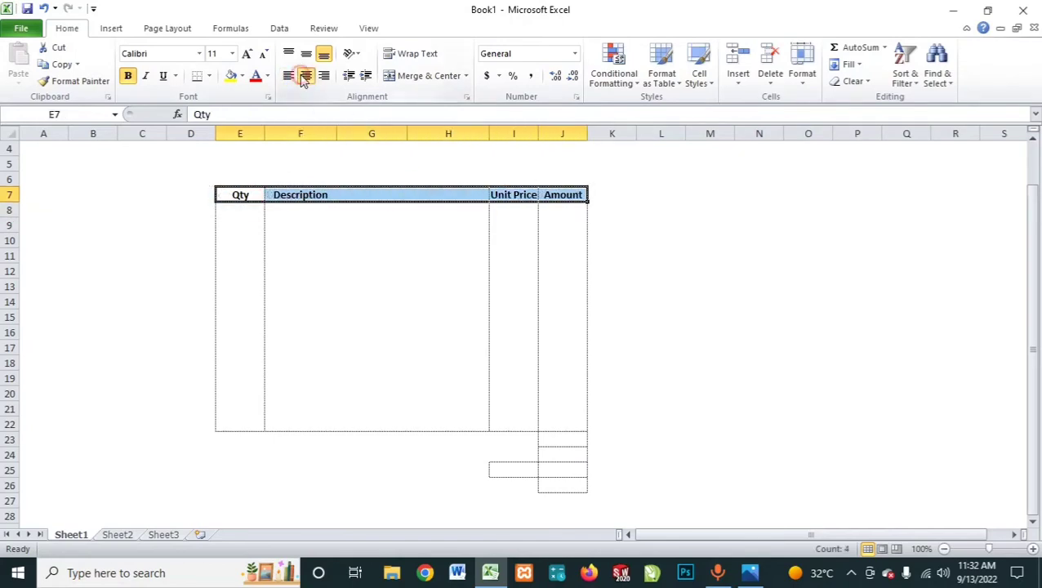
# Step: Examine how the Description header block is divided by selecting F7:H7 and the individual cells F7, G7 and H7
pyautogui.click(310, 194)
pyautogui.moveTo(310, 194); pyautogui.dragTo(449, 194)
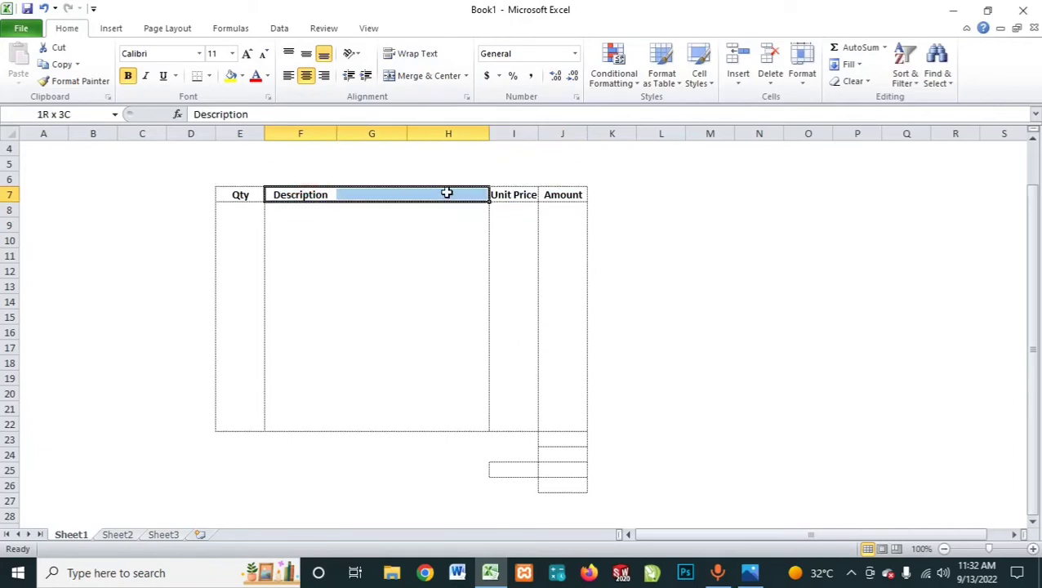
pyautogui.click(331, 276)
pyautogui.click(307, 222)
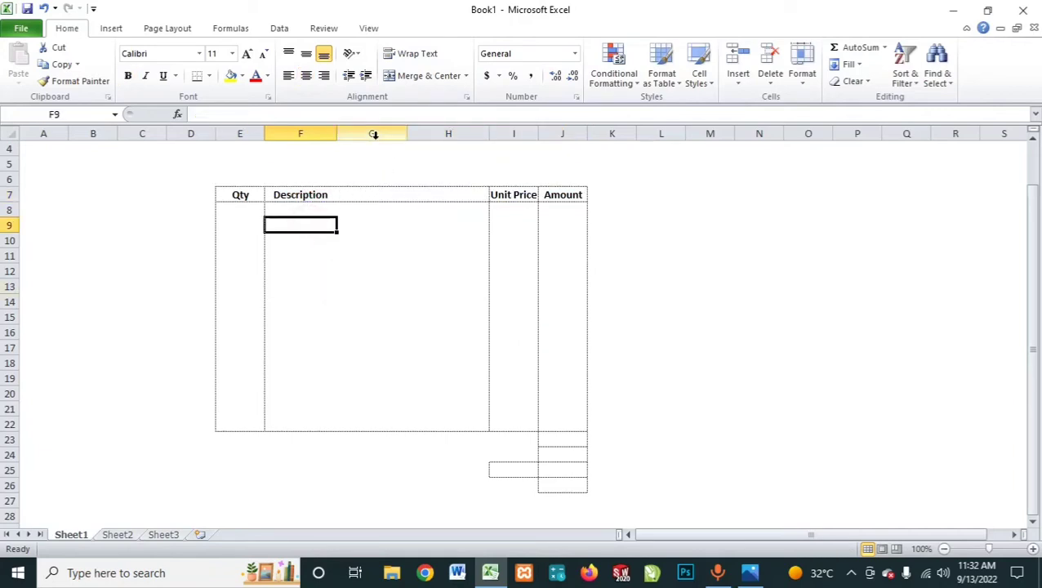
pyautogui.click(308, 195)
pyautogui.click(372, 196)
pyautogui.click(419, 194)
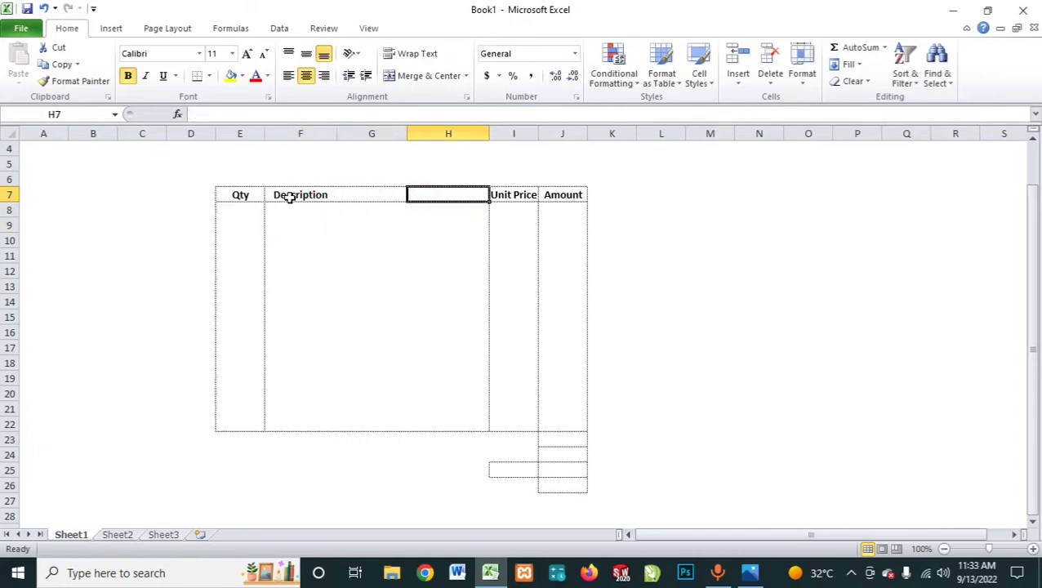
# Step: Merge the range F7:H22 across so each row of the Description column becomes one cell
pyautogui.moveTo(291, 198); pyautogui.dragTo(445, 425)
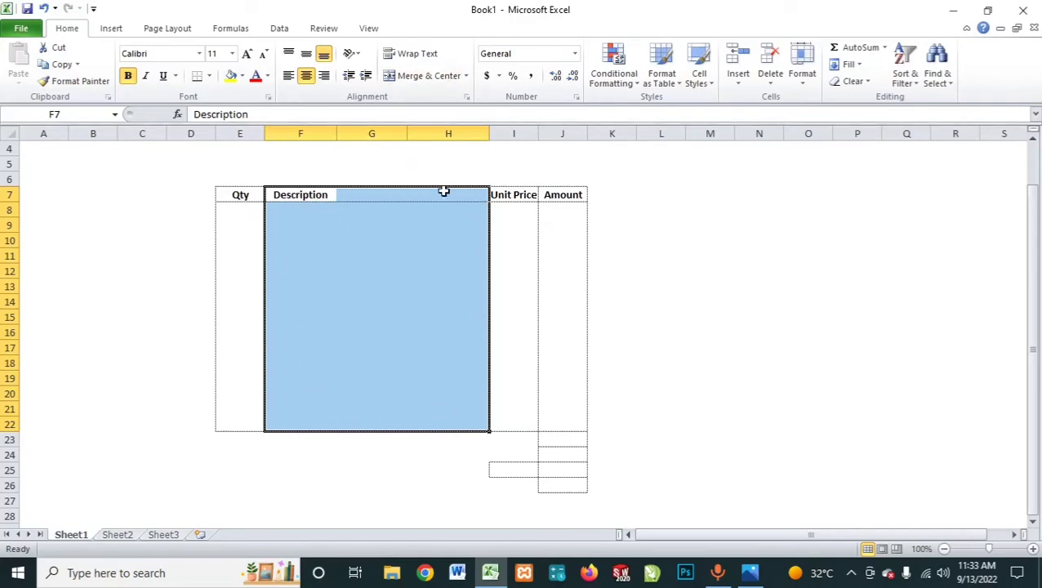
pyautogui.click(467, 76)
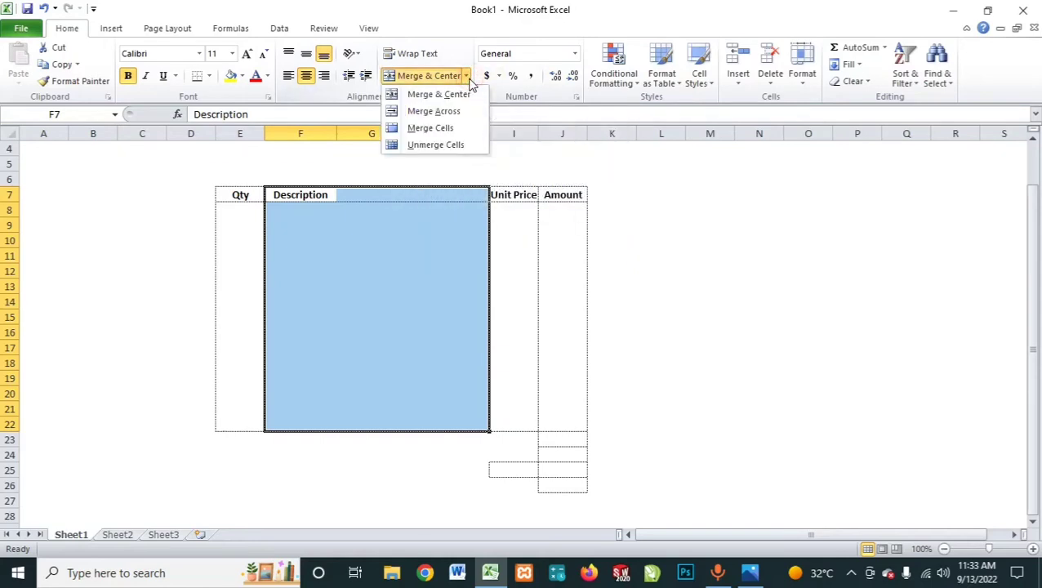
pyautogui.click(438, 113)
pyautogui.click(382, 284)
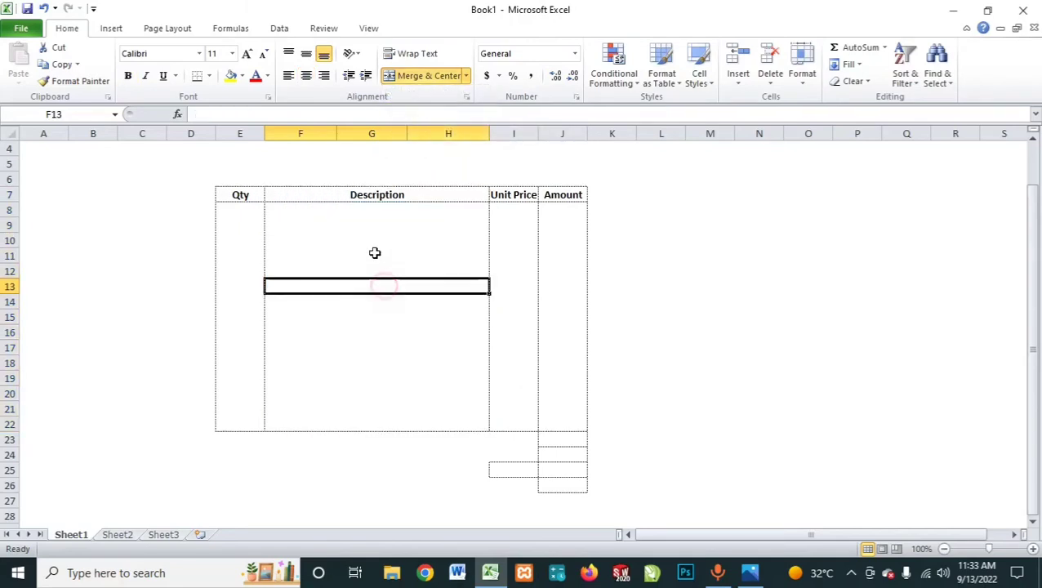
# Step: Examine the merged Description rows and the adjacent Qty and Unit Price cells by selecting several of them
pyautogui.click(377, 240)
pyautogui.click(380, 213)
pyautogui.click(388, 286)
pyautogui.click(354, 315)
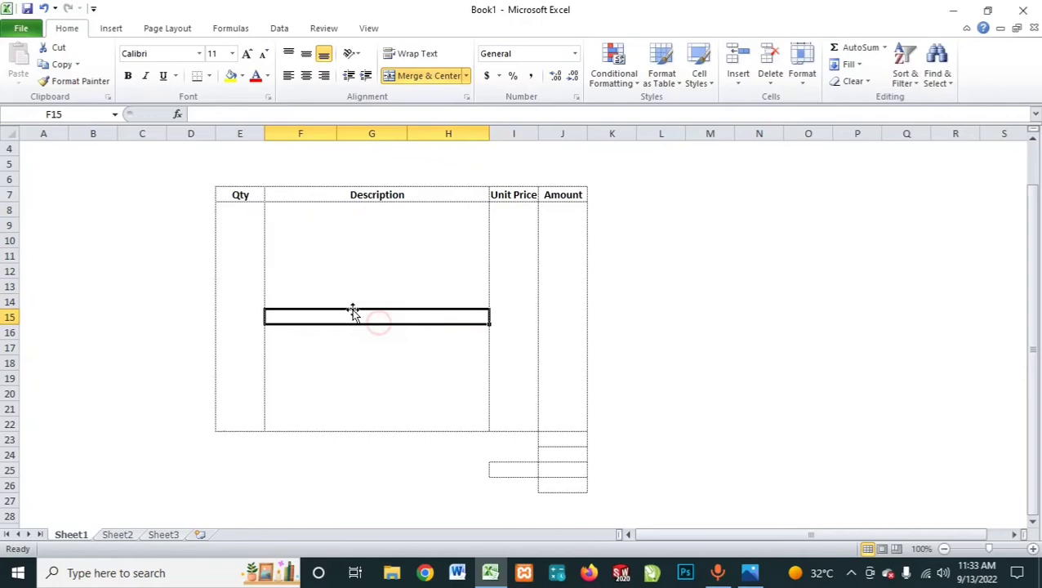
pyautogui.click(333, 258)
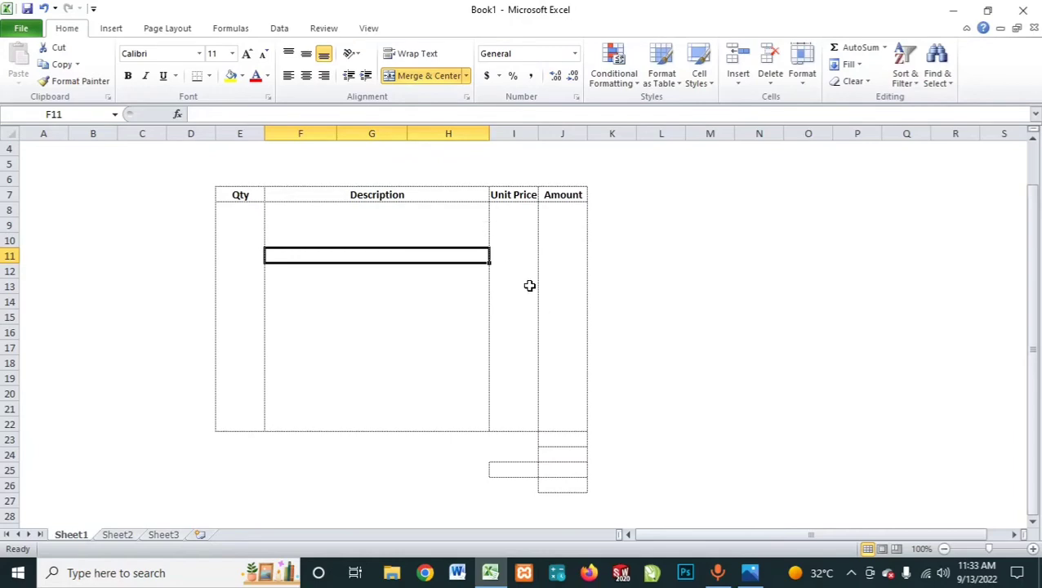
pyautogui.click(506, 214)
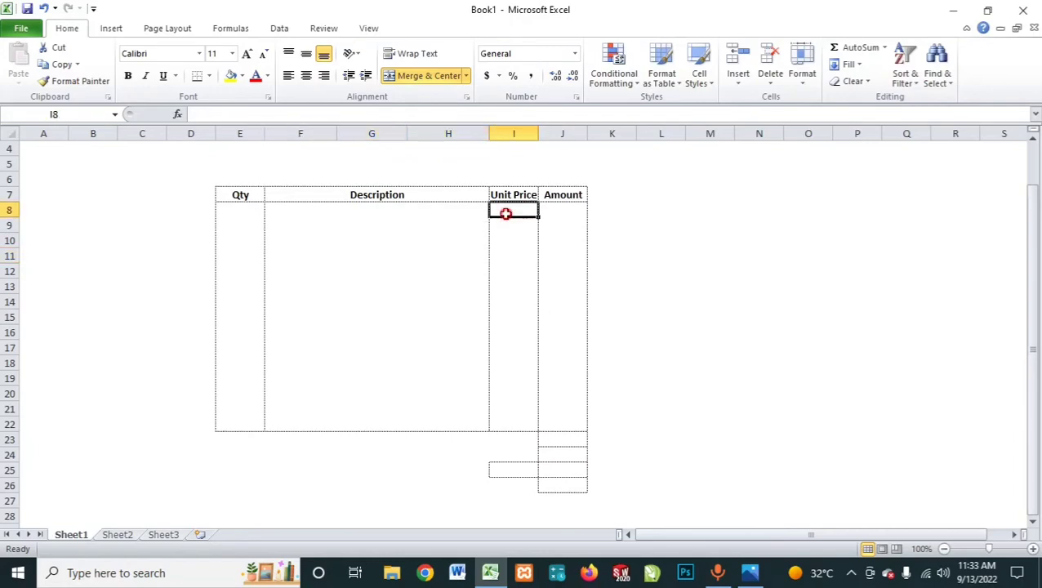
pyautogui.click(247, 223)
pyautogui.click(340, 232)
pyautogui.click(433, 320)
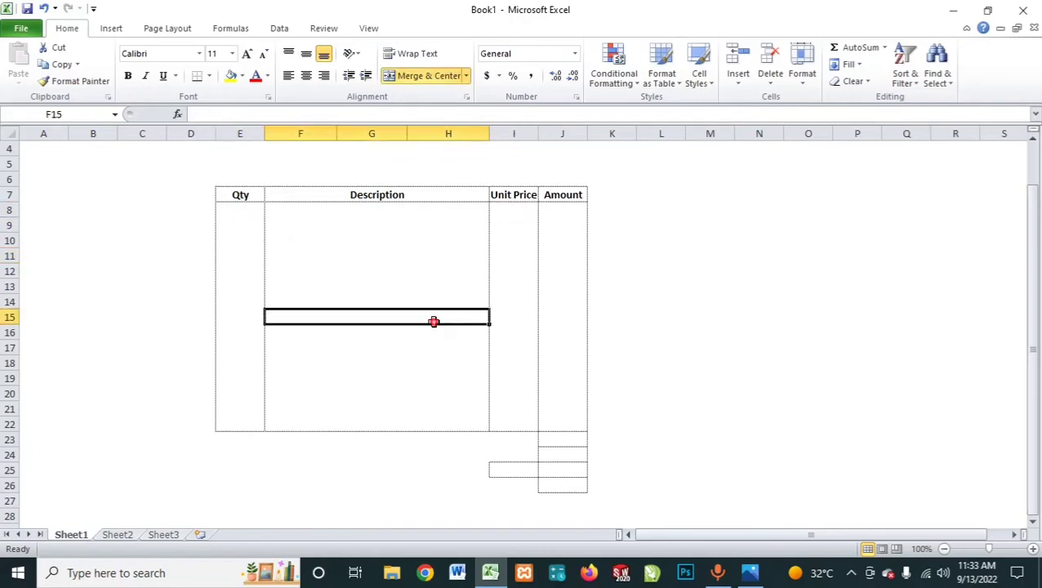
pyautogui.click(515, 214)
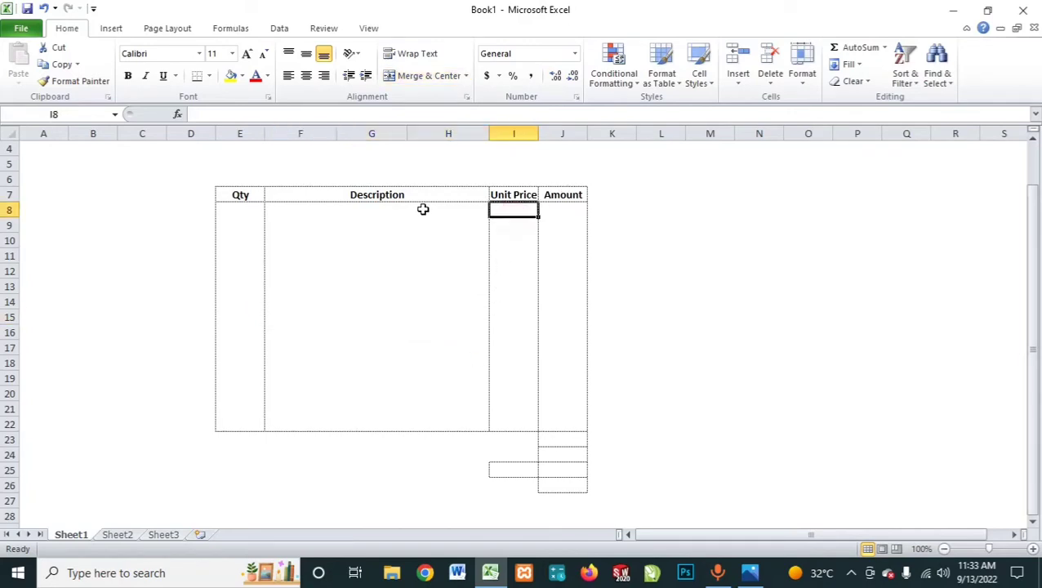
# Step: Enter the formula =I8*E8 in cell J8 to multiply the unit price by the quantity
pyautogui.click(558, 210)
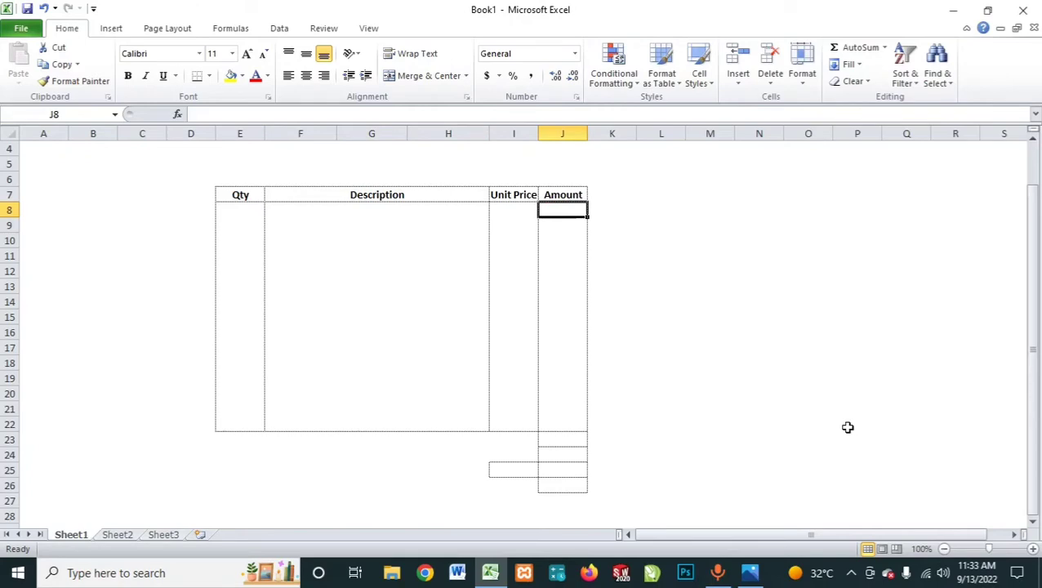
pyautogui.write('=')
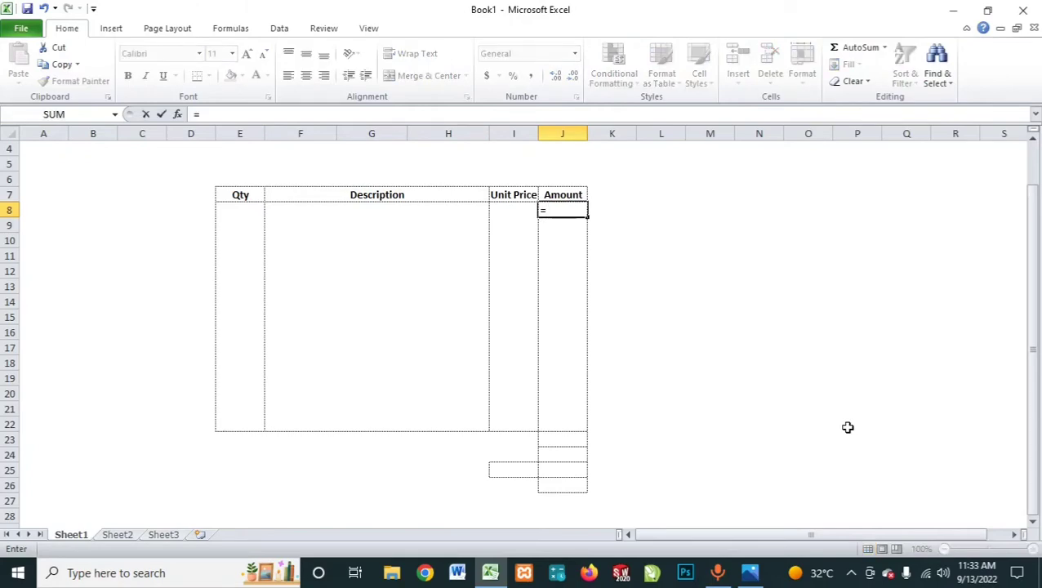
pyautogui.click(511, 212)
pyautogui.write('*')
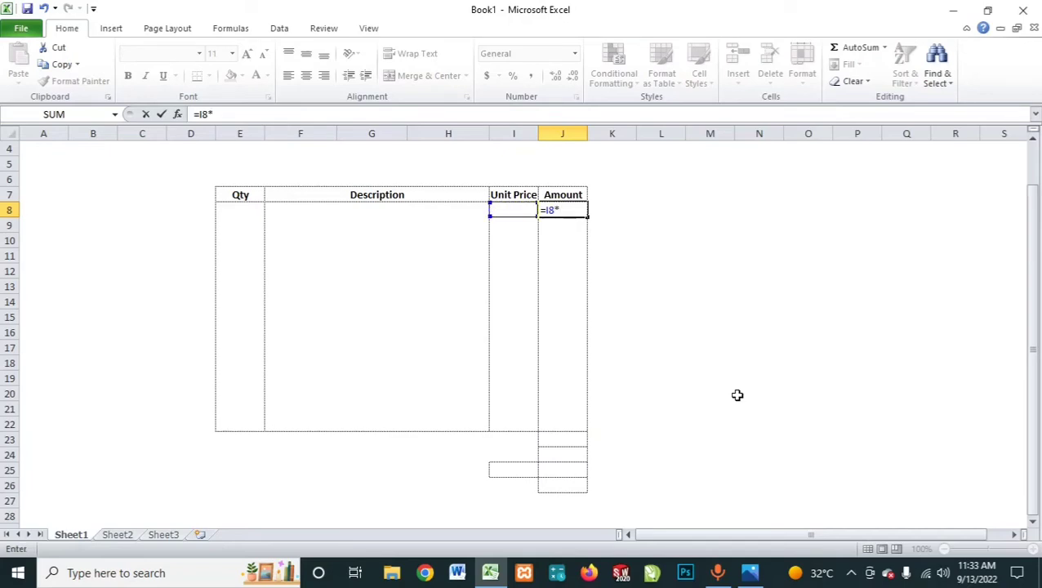
pyautogui.click(245, 213)
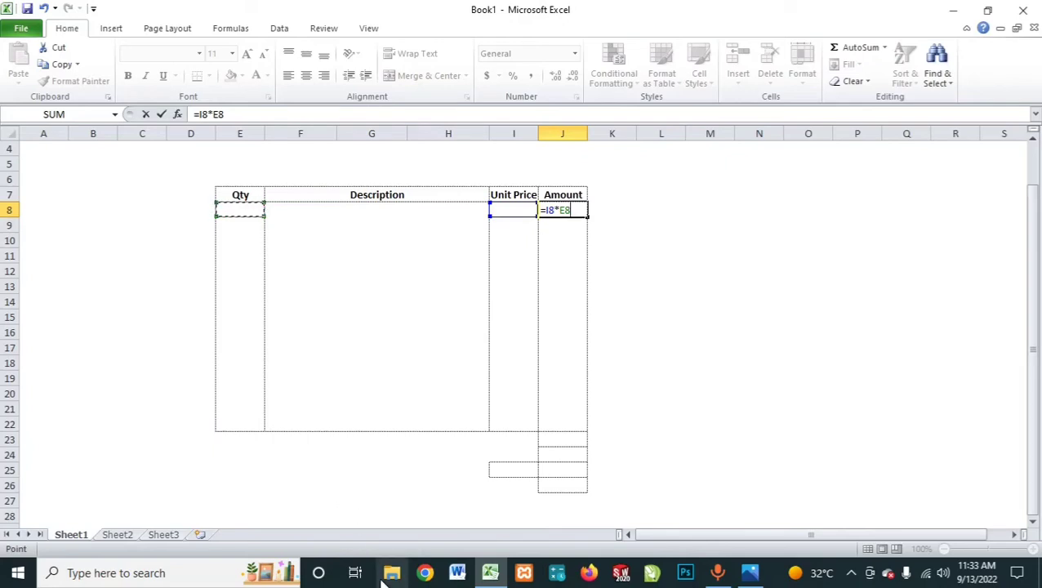
pyautogui.press('Return')
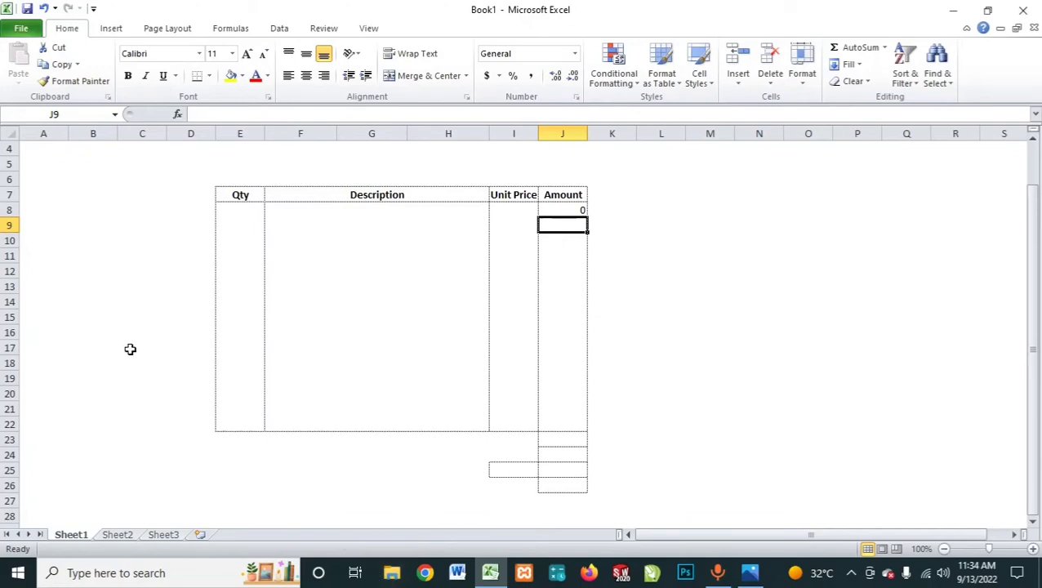
# Step: Fill the Amount formula from J8 down through J22
pyautogui.click(551, 209)
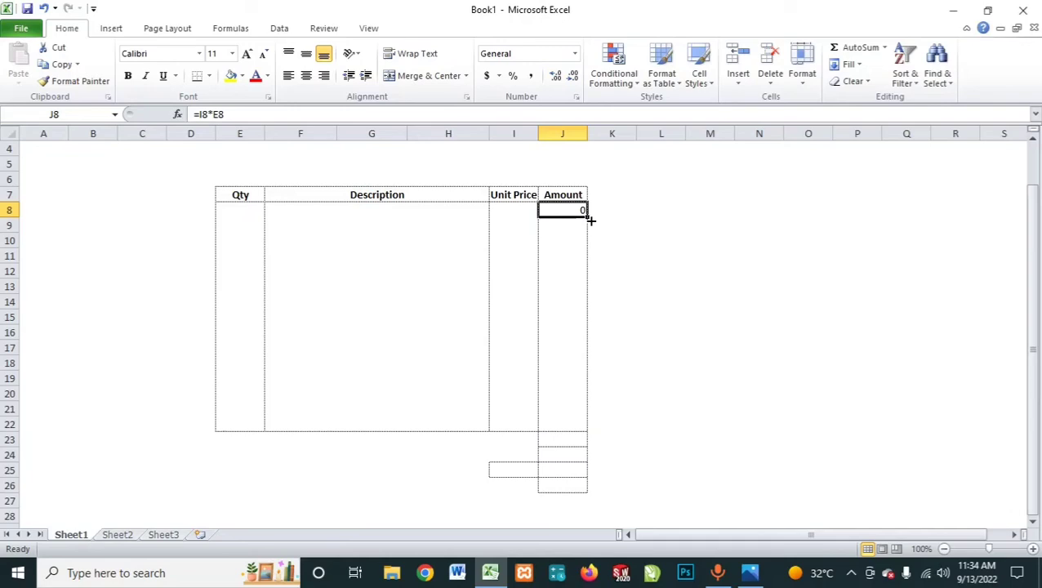
pyautogui.moveTo(590, 218); pyautogui.dragTo(583, 431)
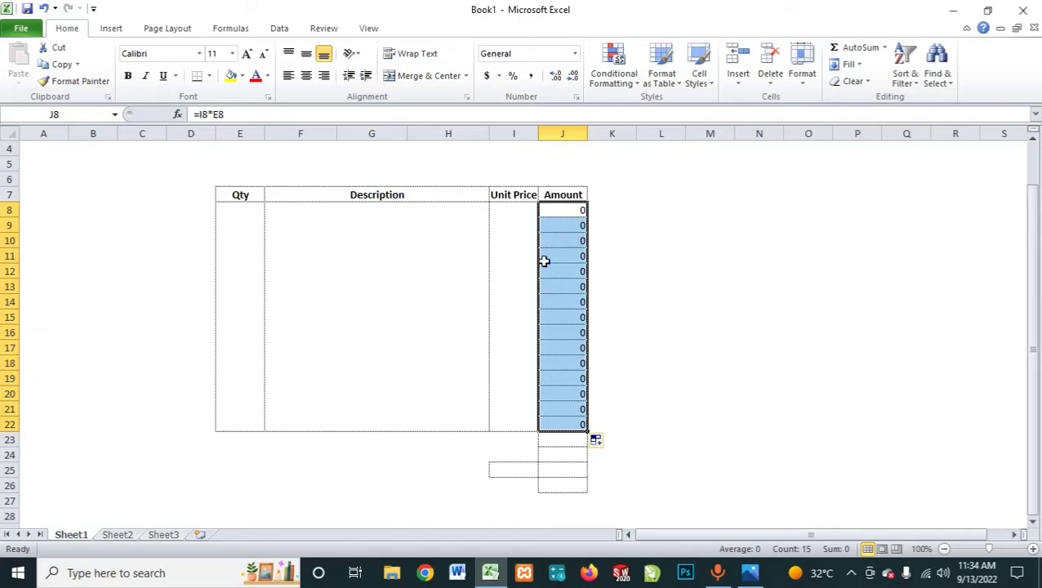
pyautogui.click(497, 257)
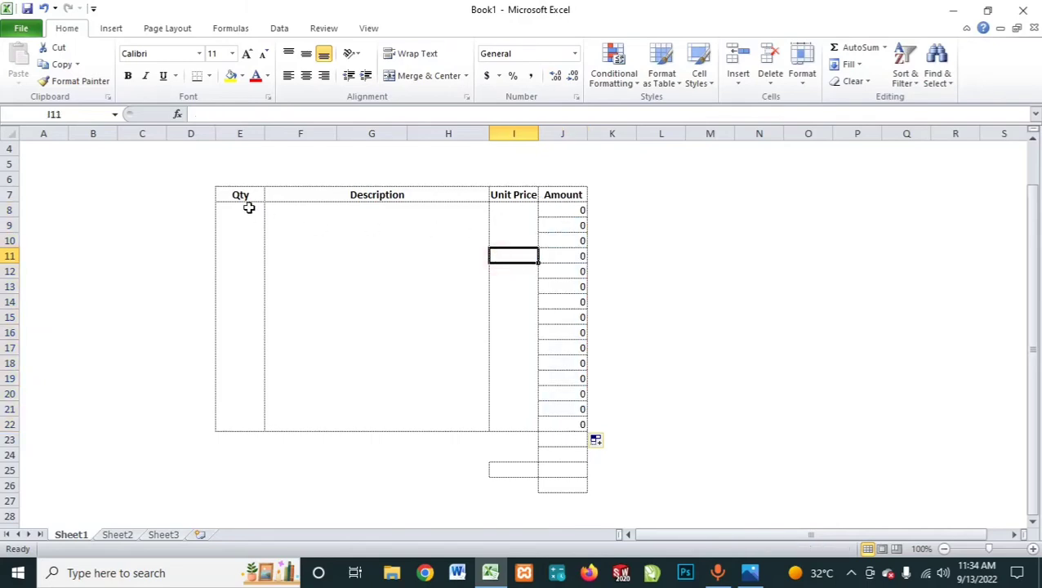
pyautogui.moveTo(247, 207); pyautogui.dragTo(581, 418)
pyautogui.click(621, 347)
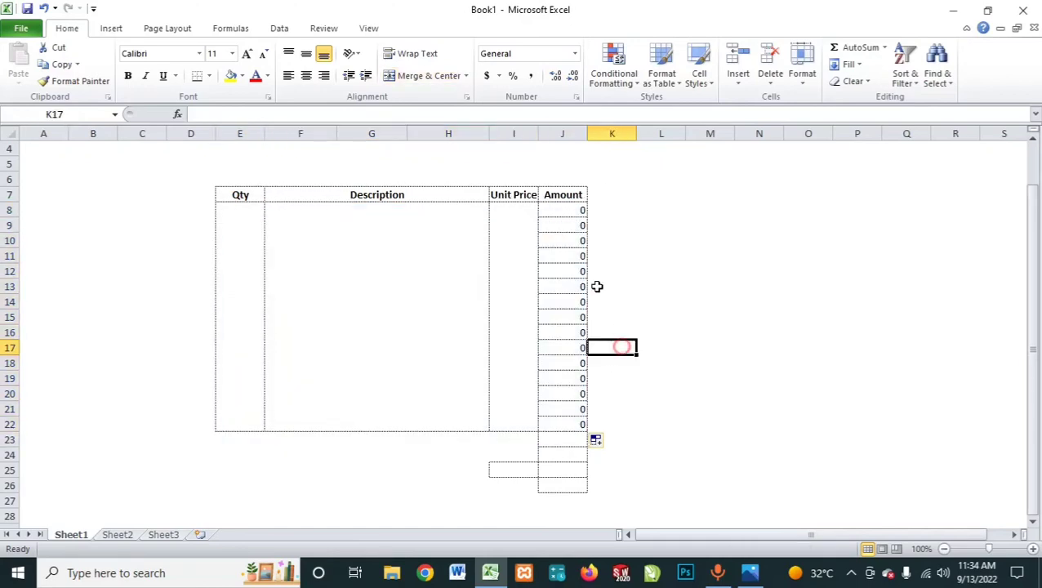
# Step: Remove the inner horizontal borders from the Amount cells J8:J22, keeping the outer borders
pyautogui.click(562, 210)
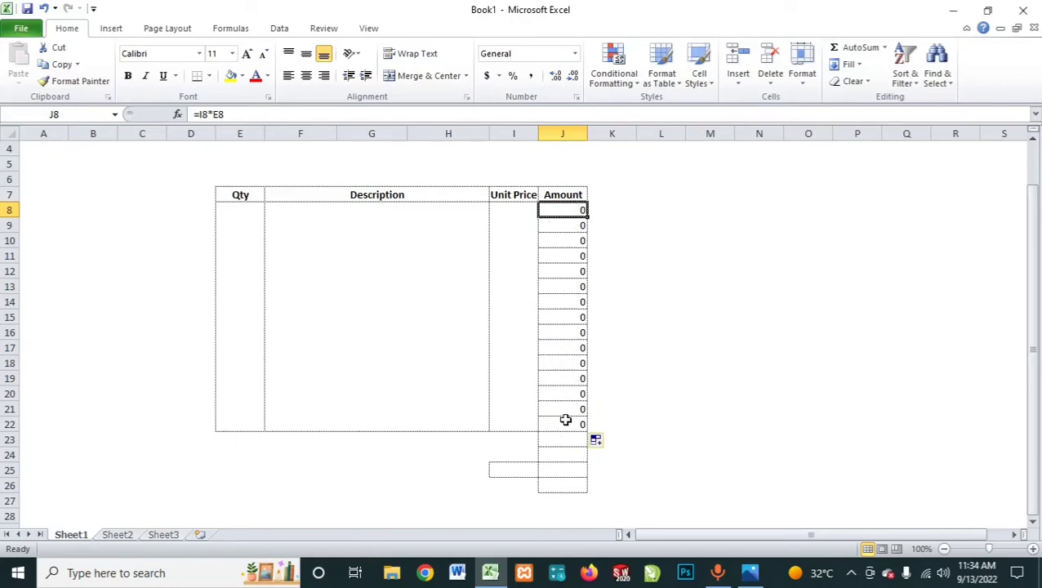
pyautogui.moveTo(563, 208); pyautogui.dragTo(557, 416)
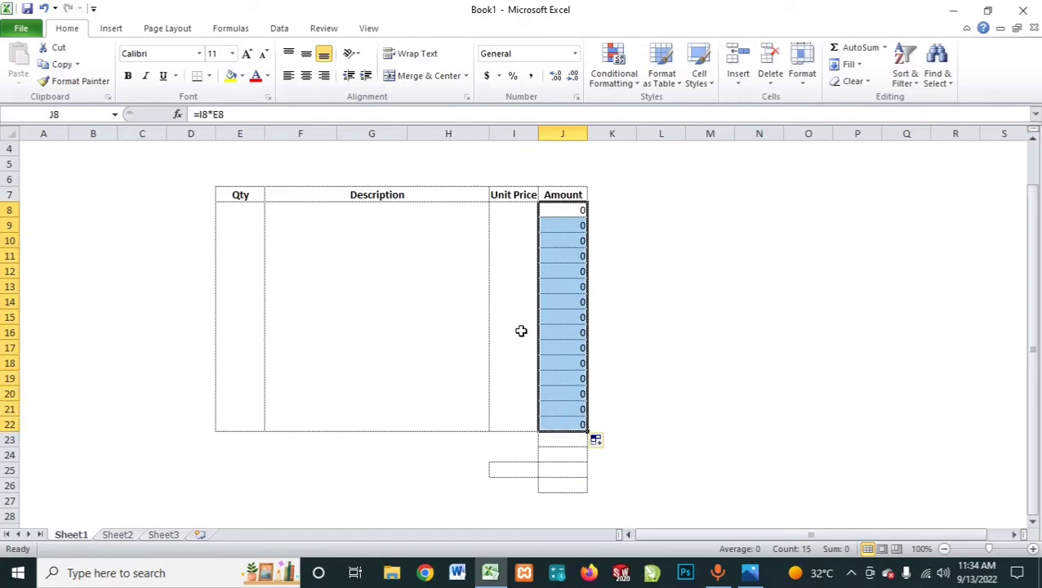
pyautogui.click(466, 98)
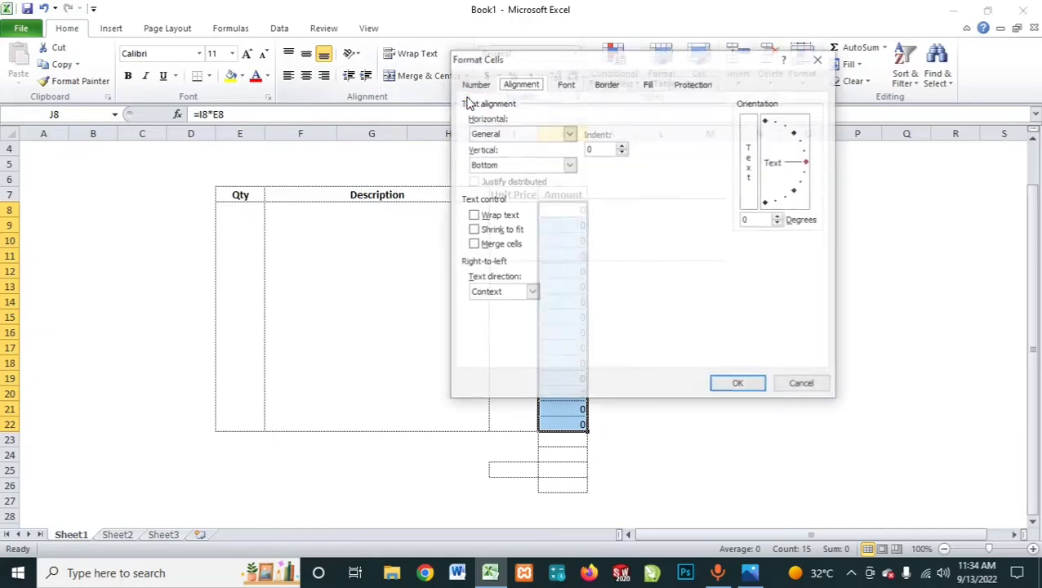
pyautogui.click(608, 90)
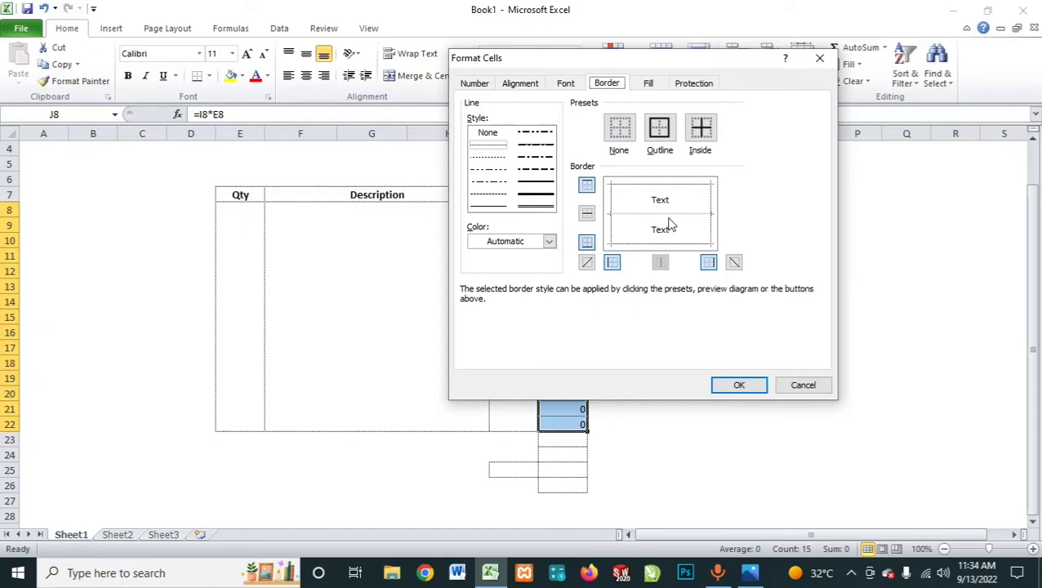
pyautogui.click(669, 223)
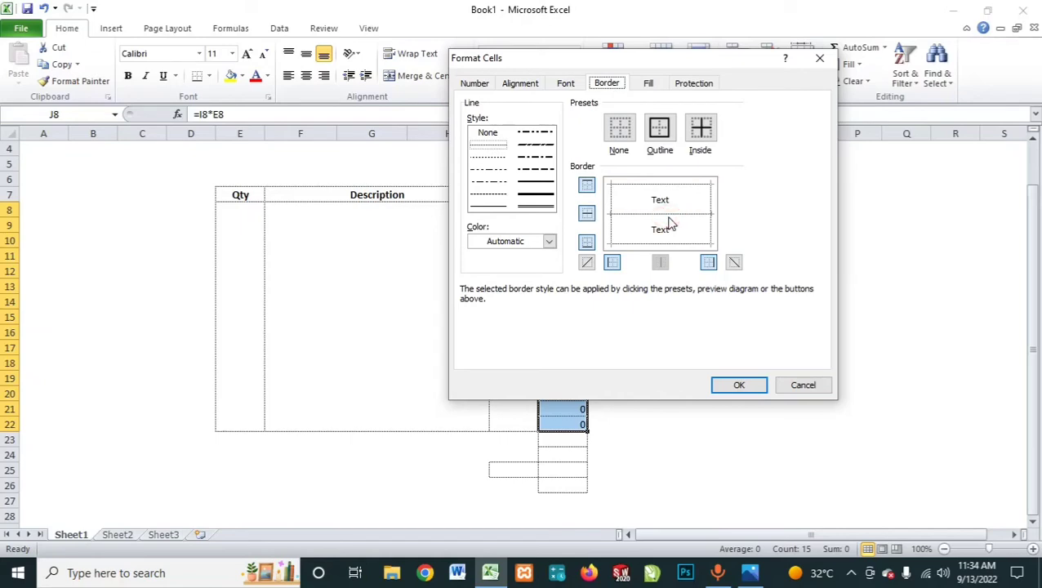
pyautogui.click(668, 218)
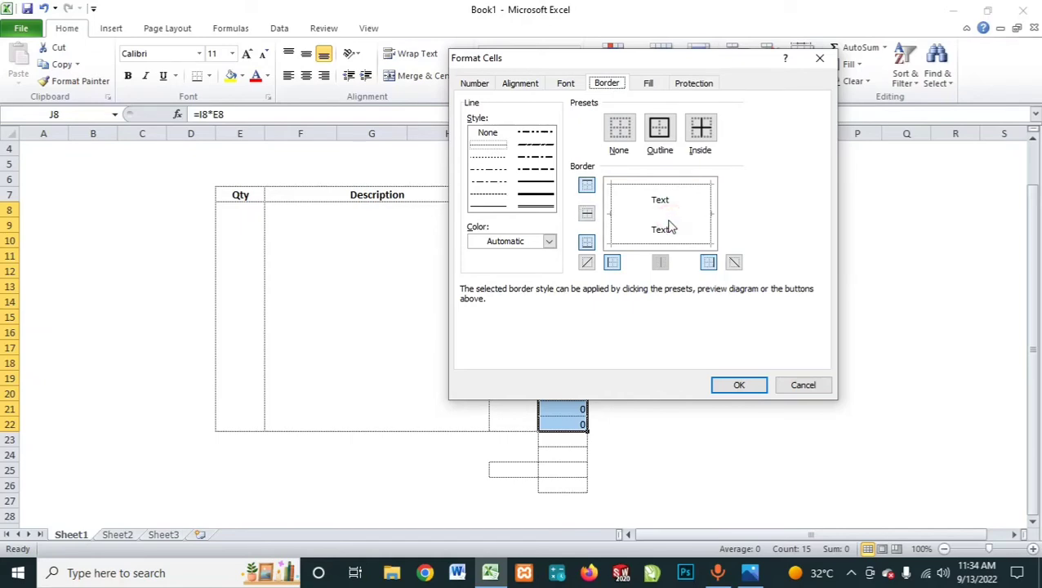
pyautogui.click(743, 387)
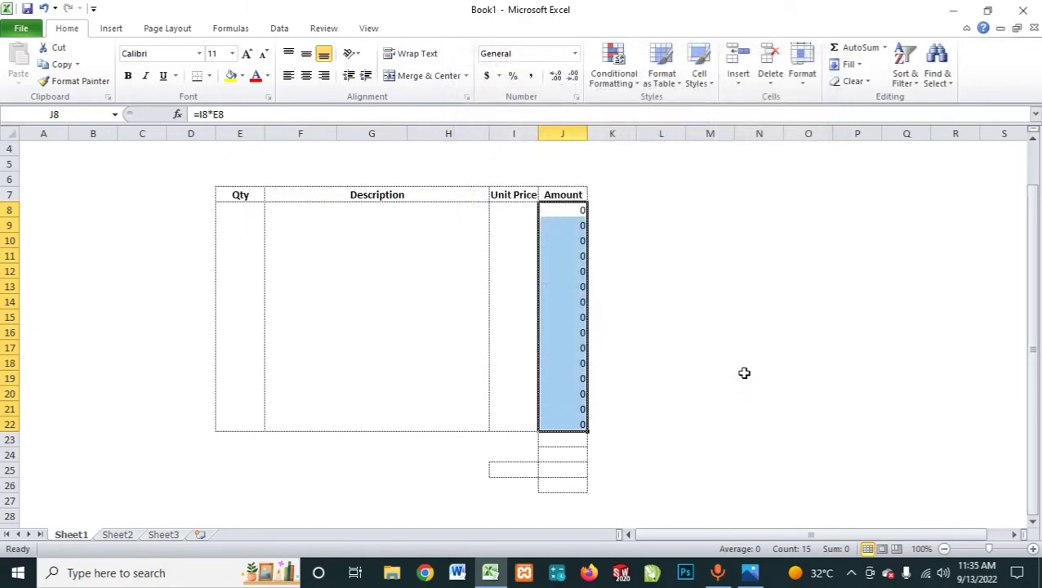
pyautogui.click(744, 368)
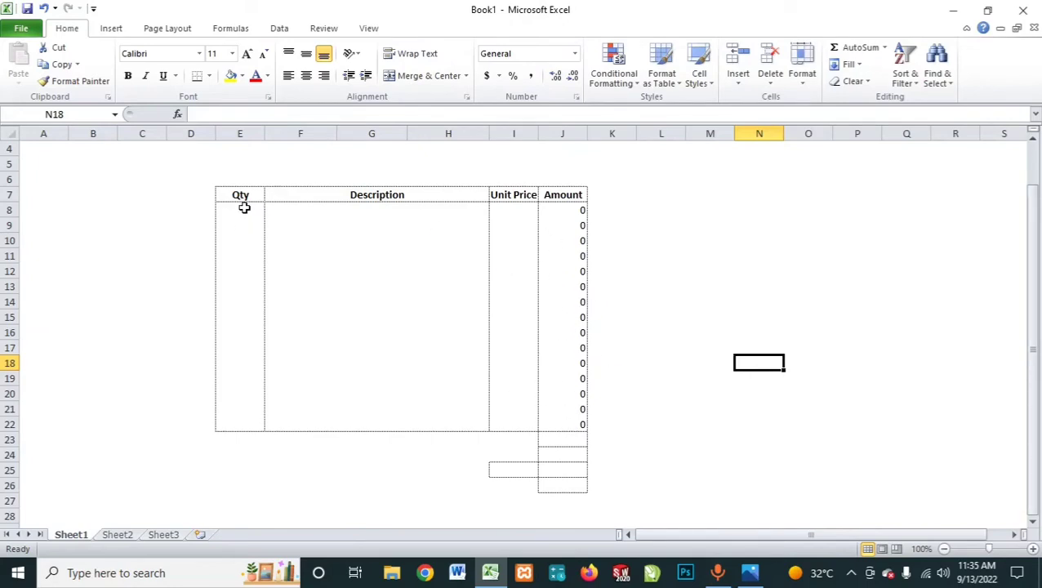
# Step: Centre the contents of the whole table range E7:J22 horizontally
pyautogui.moveTo(239, 195); pyautogui.dragTo(556, 422)
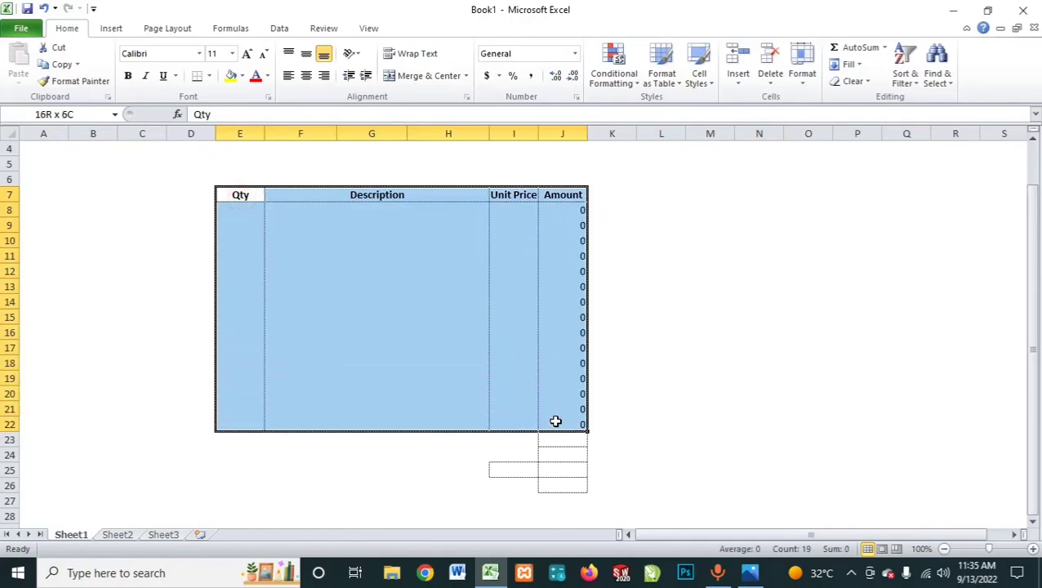
pyautogui.click(306, 75)
pyautogui.click(306, 76)
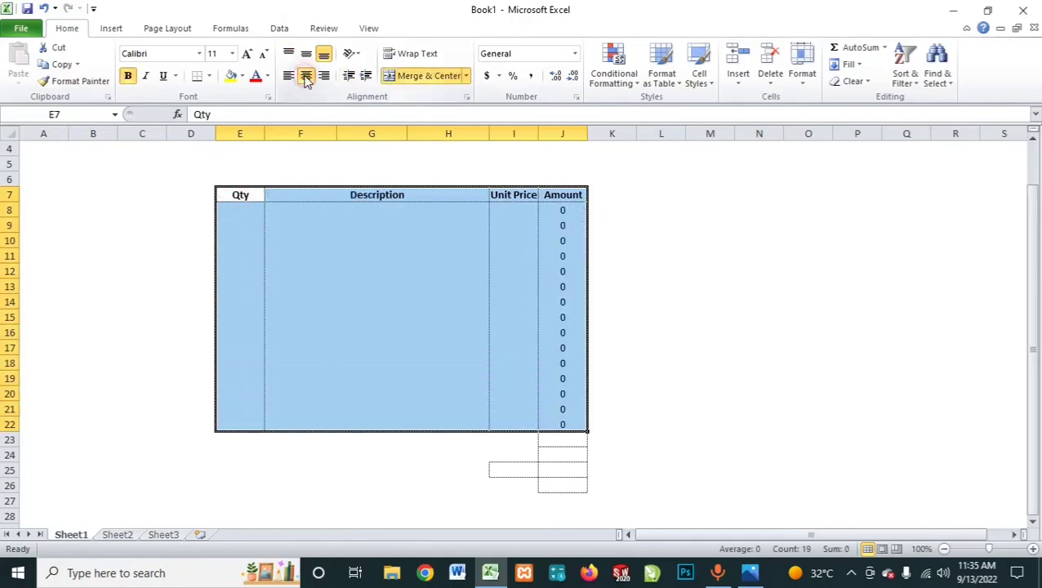
pyautogui.click(450, 259)
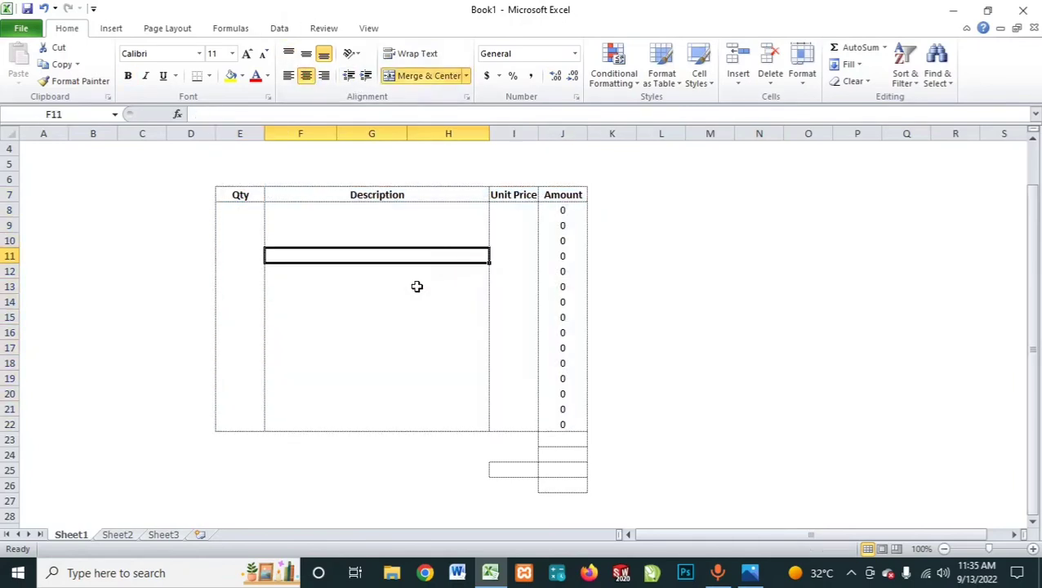
# Step: Enter the label Sub Total in cell I23 below the Unit Price column
pyautogui.click(517, 445)
pyautogui.write('S')
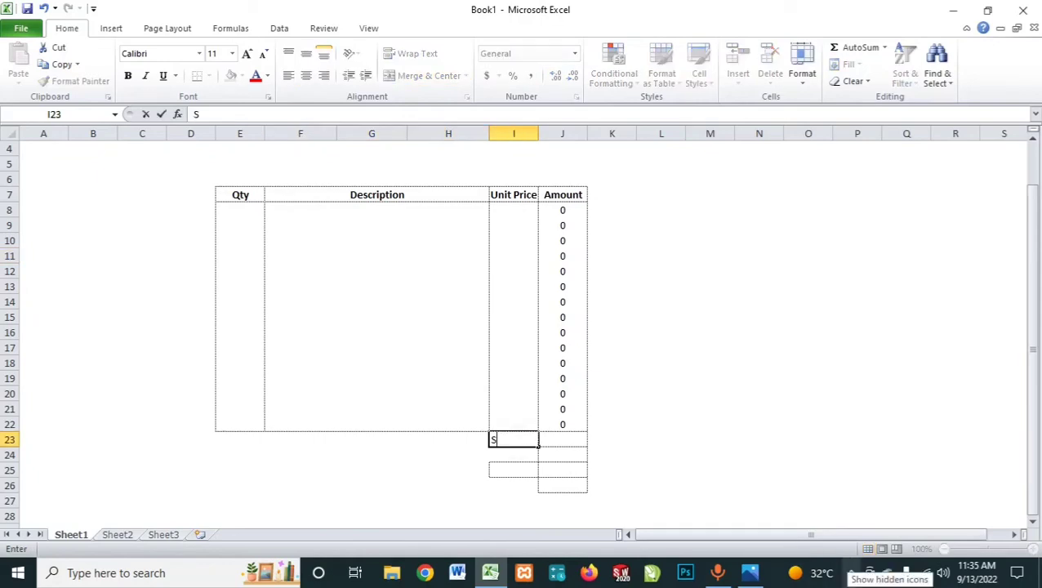
pyautogui.write('ub')
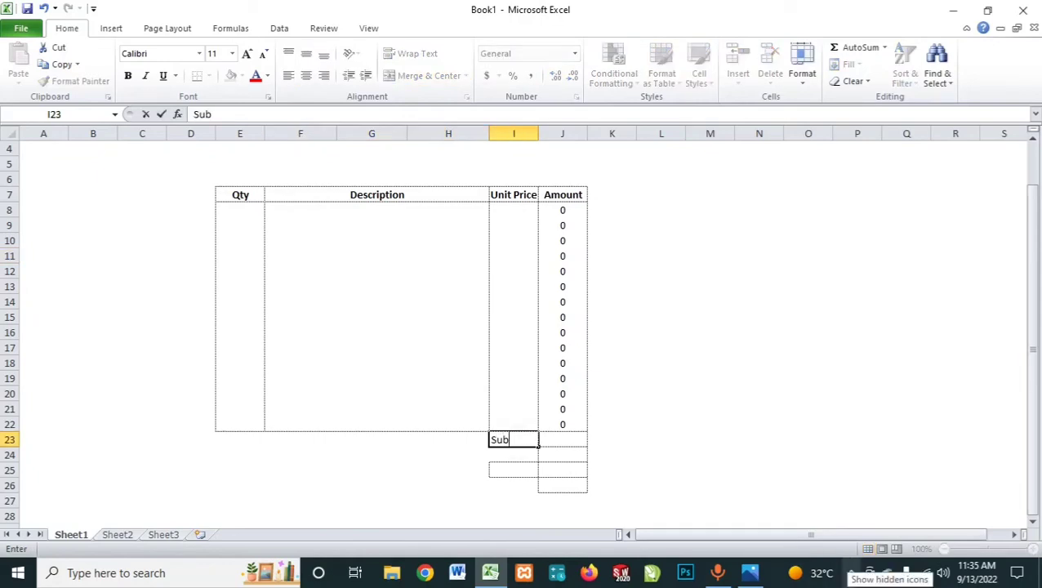
pyautogui.write(' Total')
pyautogui.press('Return')
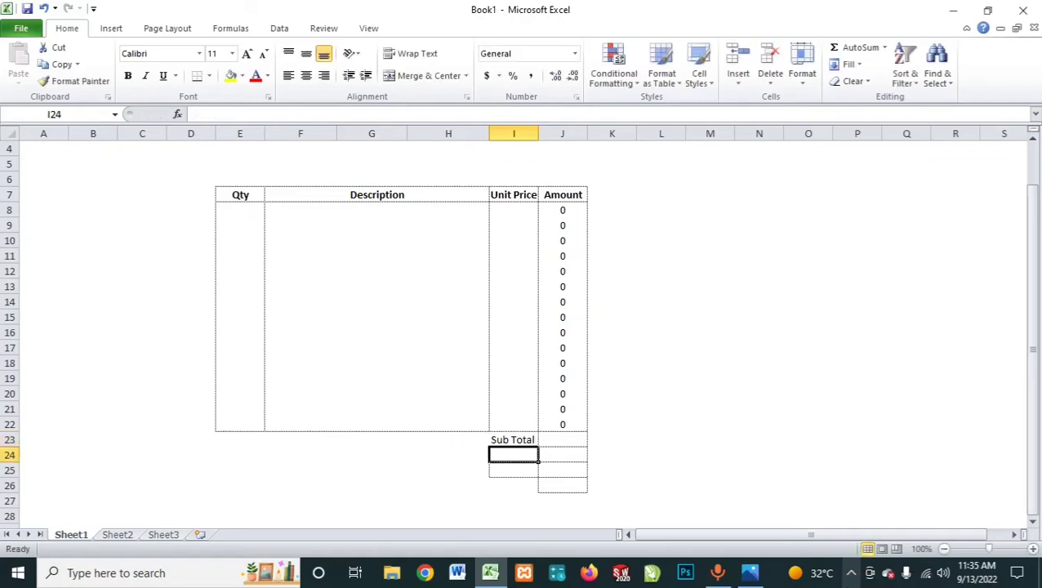
# Step: Enter the label Shipping in cell I24
pyautogui.write('S')
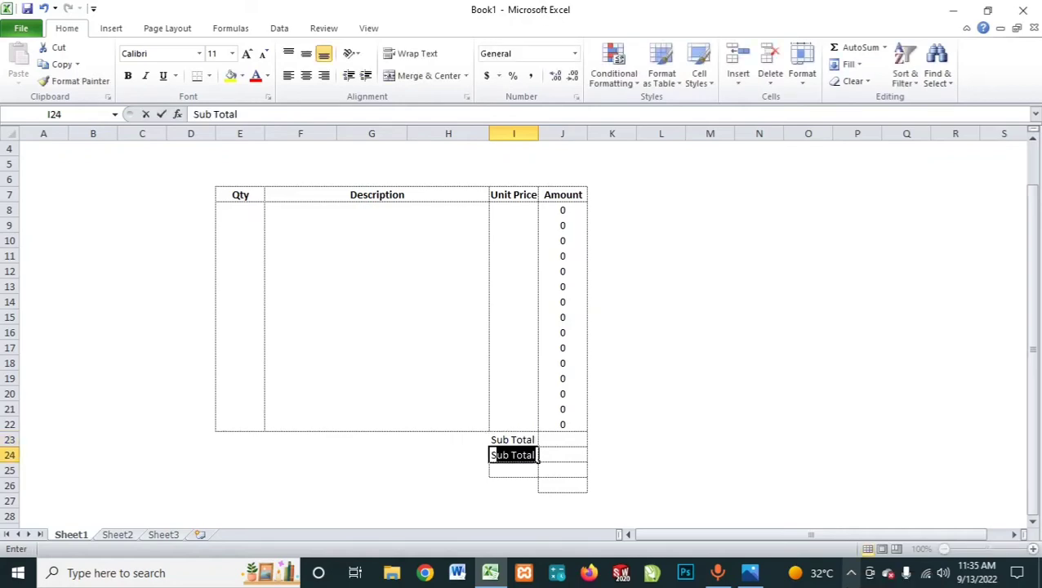
pyautogui.write('hi')
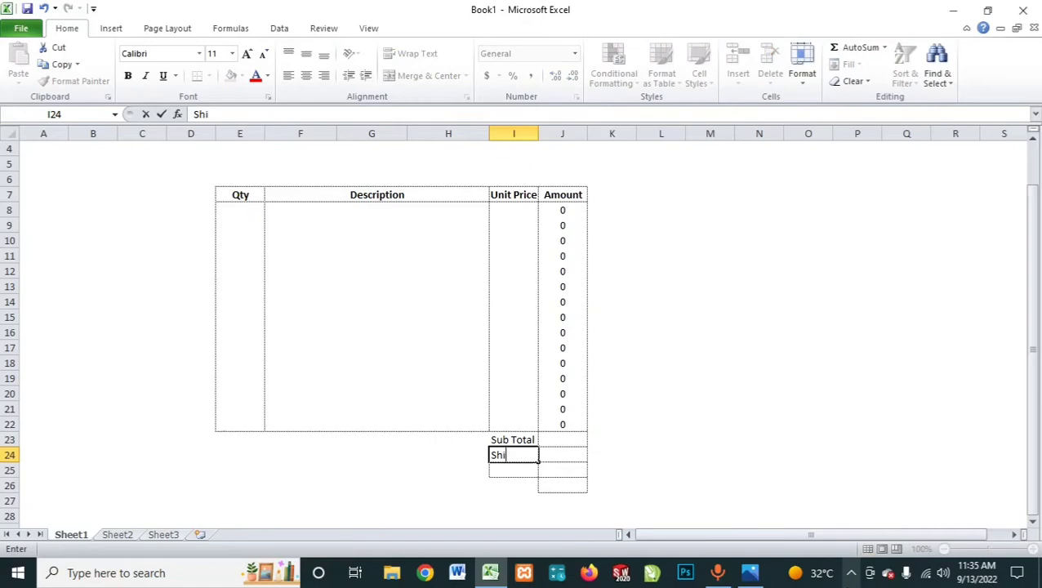
pyautogui.write('pping')
pyautogui.press('Return')
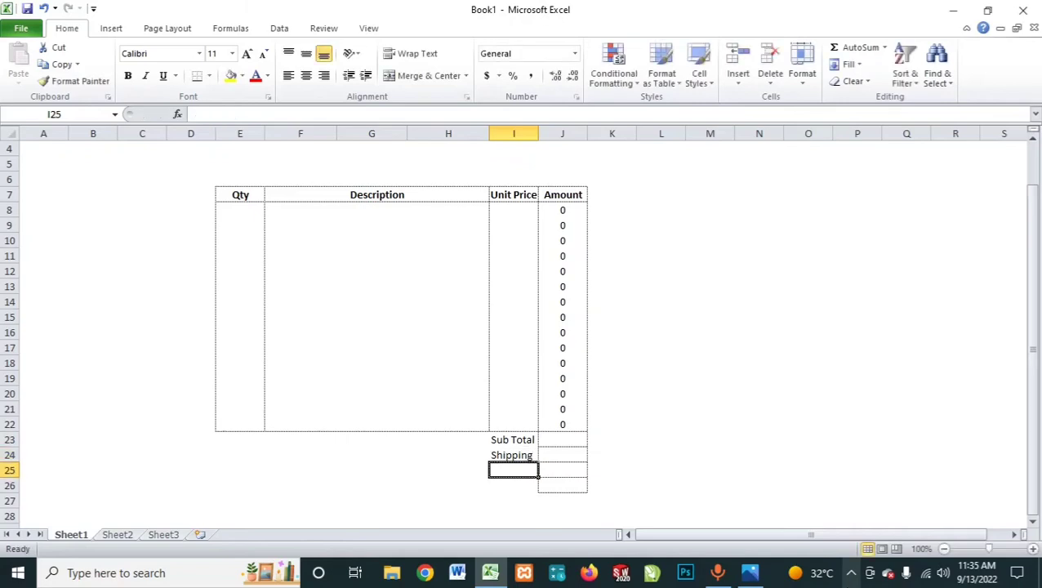
# Step: Enter the label GST in cell H25 and align it to the right of the cell
pyautogui.press('Left')
pyautogui.write('G')
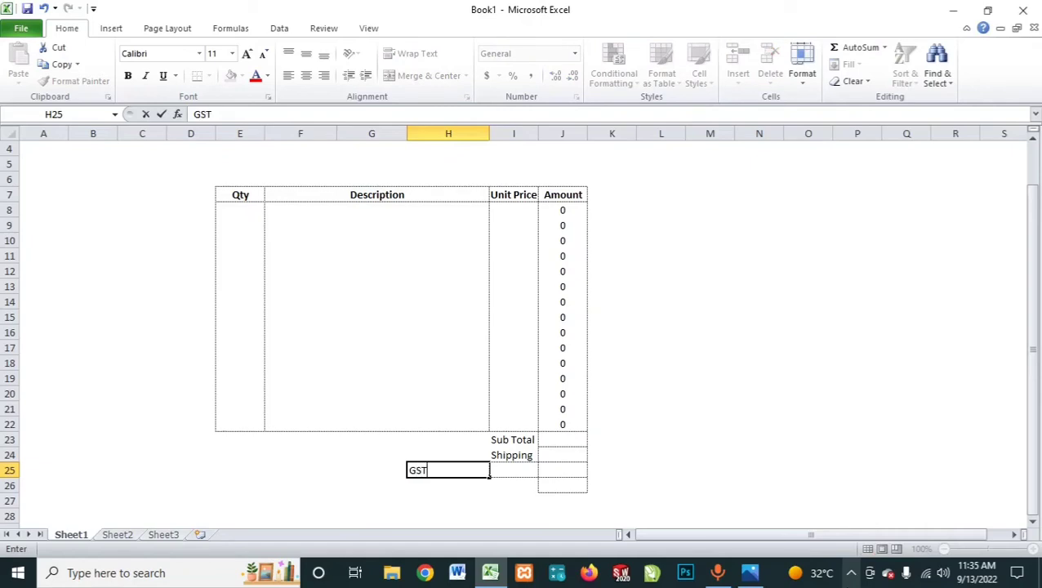
pyautogui.press('Return')
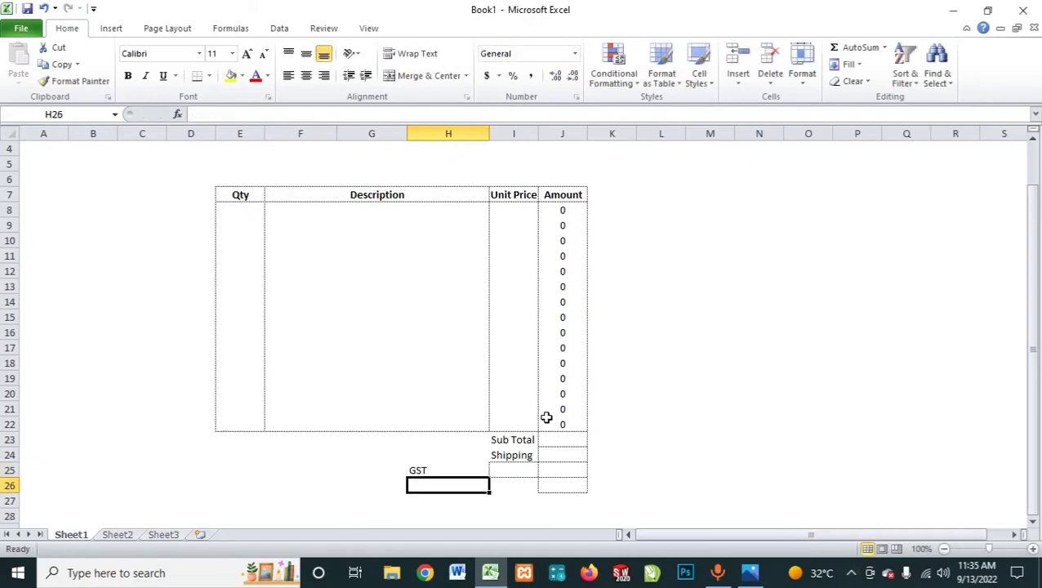
pyautogui.click(457, 469)
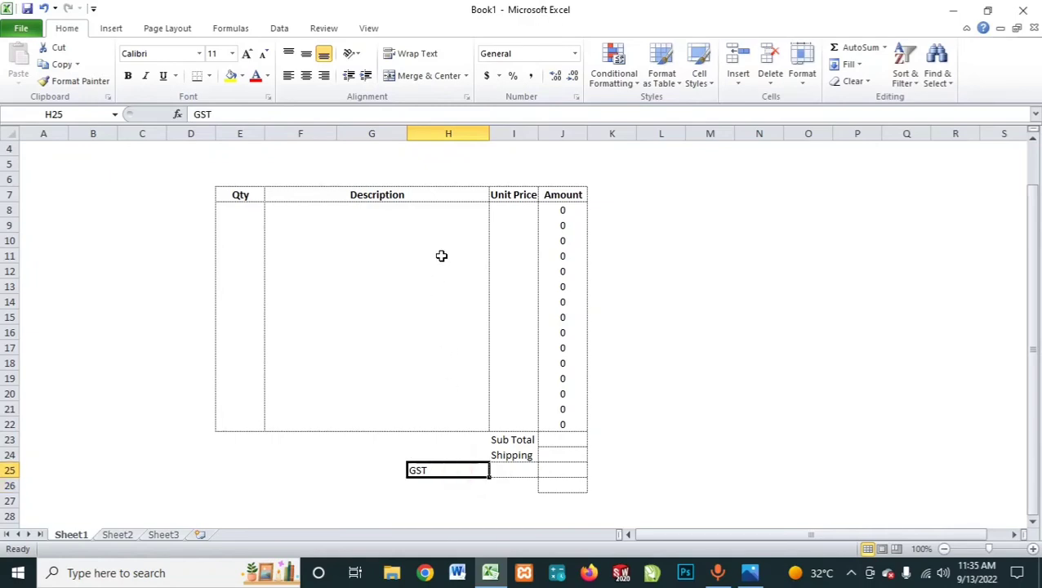
pyautogui.click(327, 79)
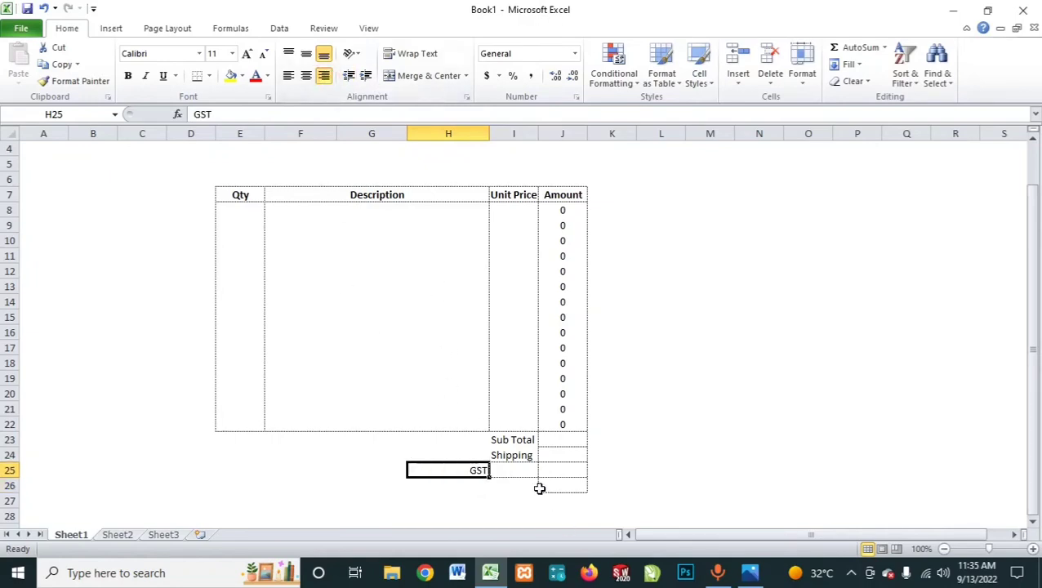
# Step: Enter the label Grand Total in cell I26 below the Shipping and GST rows
pyautogui.click(494, 470)
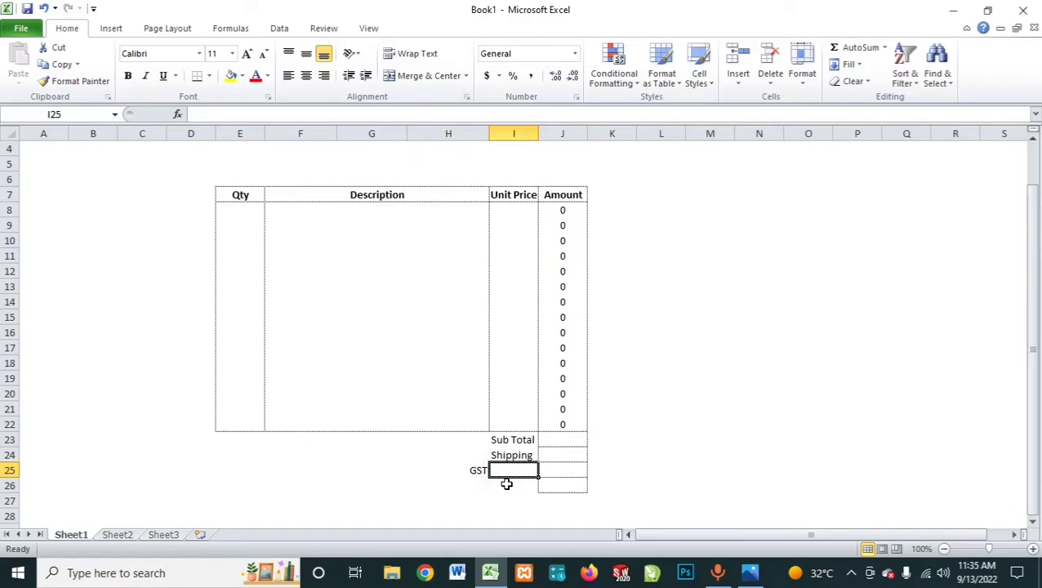
pyautogui.click(504, 484)
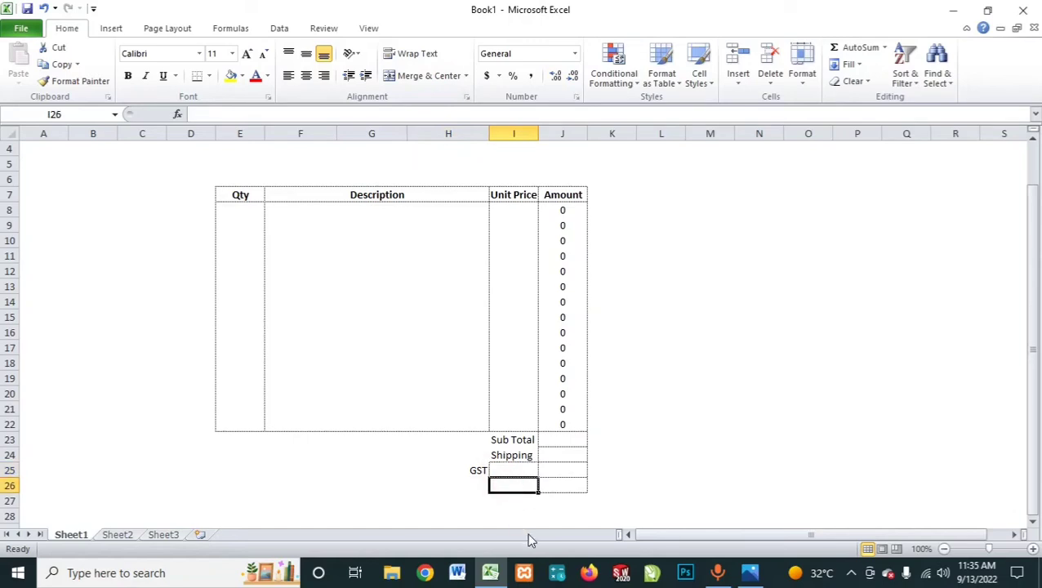
pyautogui.write('Grand')
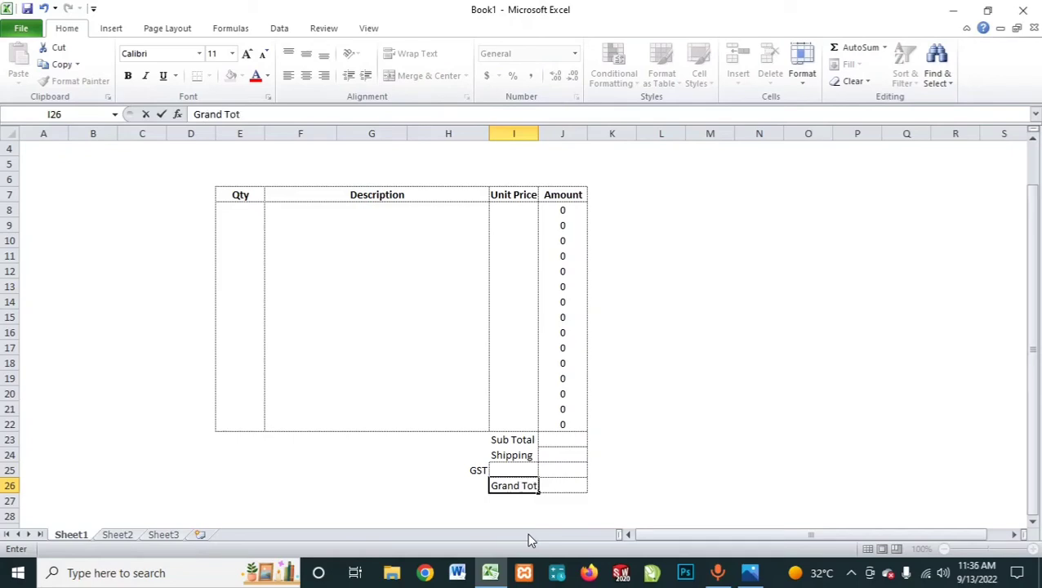
pyautogui.write('Total')
pyautogui.press('Return')
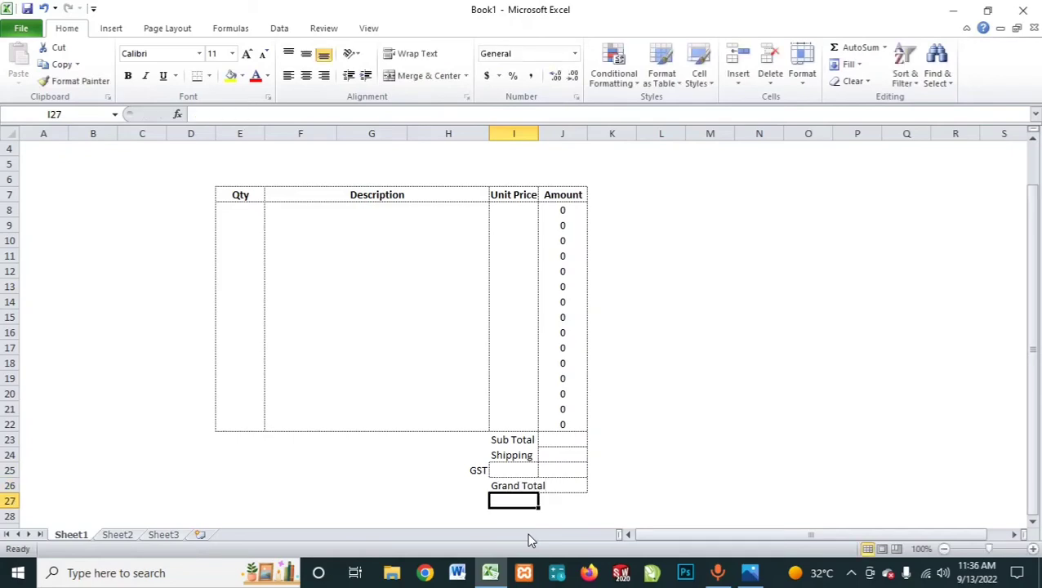
# Step: Widen column I to fit the Grand Total label, and make column J slightly wider
pyautogui.click(544, 485)
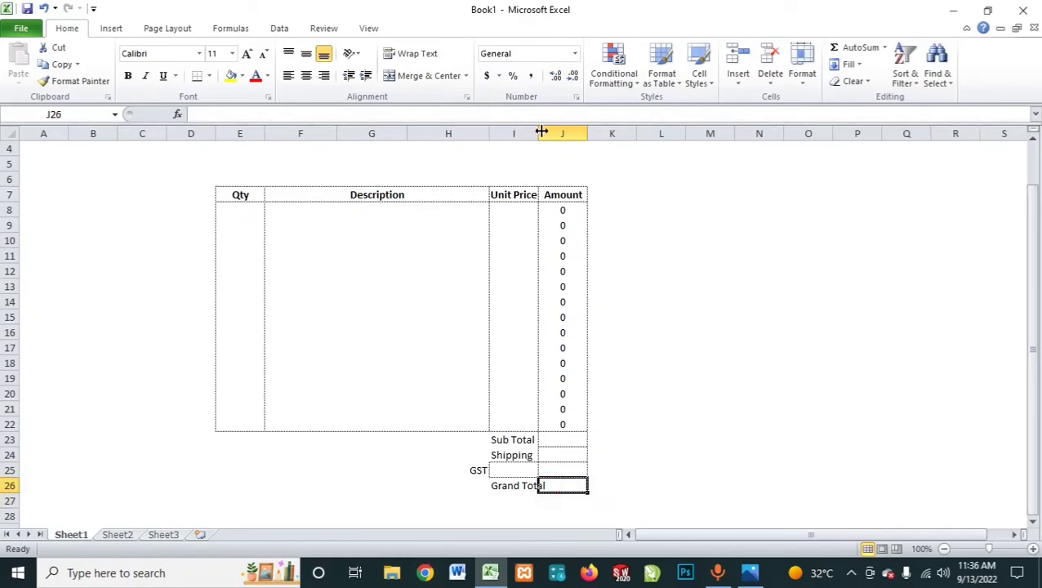
pyautogui.moveTo(540, 131); pyautogui.dragTo(540, 131)
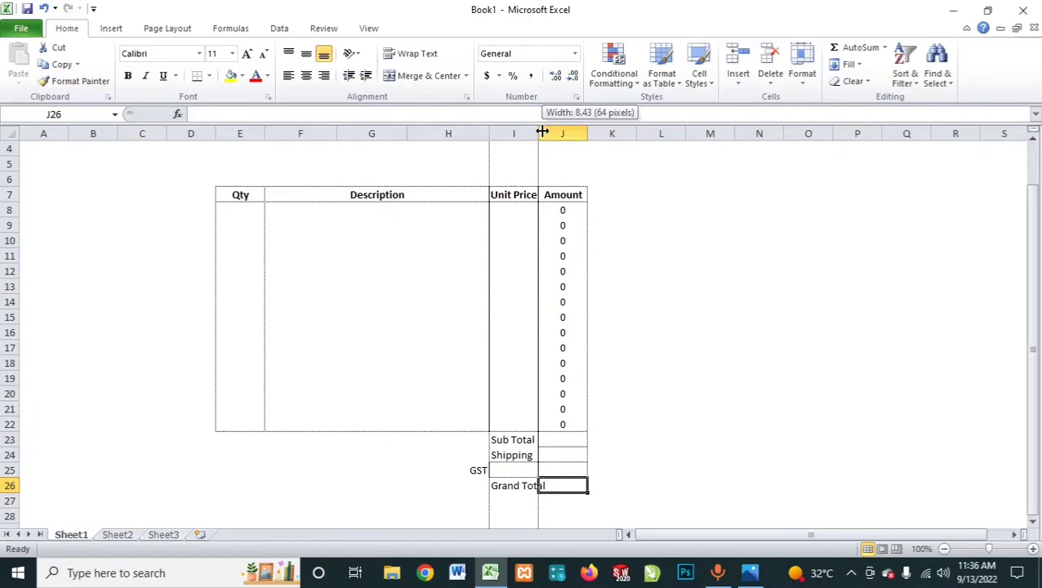
pyautogui.moveTo(541, 132); pyautogui.dragTo(553, 132)
pyautogui.click(653, 514)
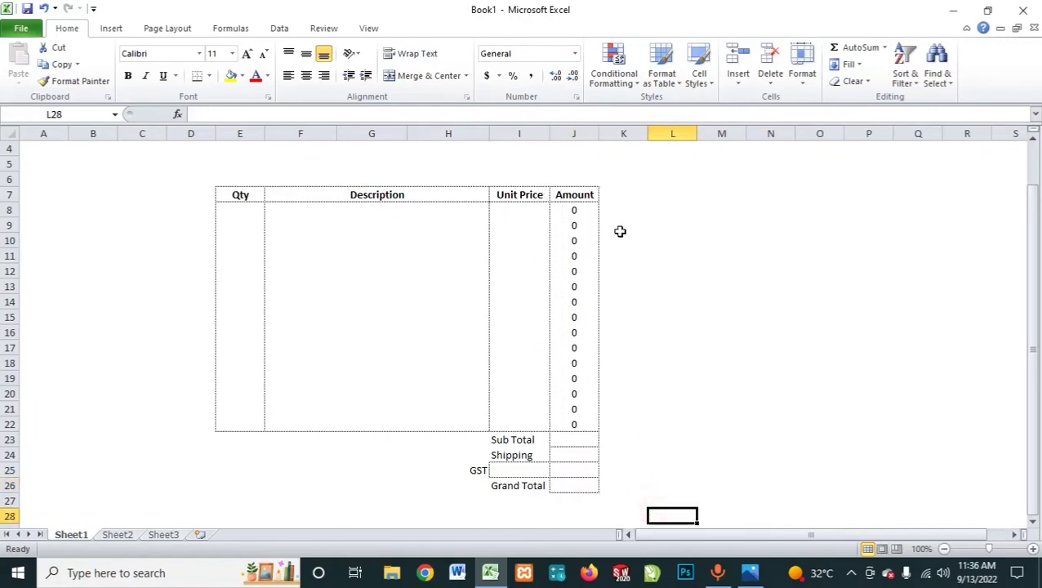
pyautogui.moveTo(598, 135); pyautogui.dragTo(604, 135)
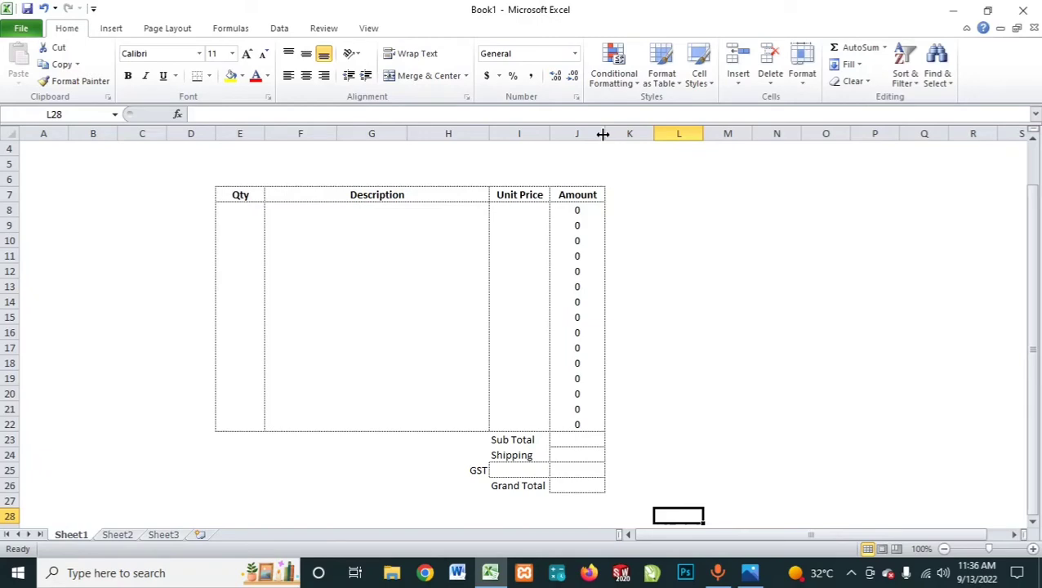
pyautogui.moveTo(602, 135); pyautogui.dragTo(605, 136)
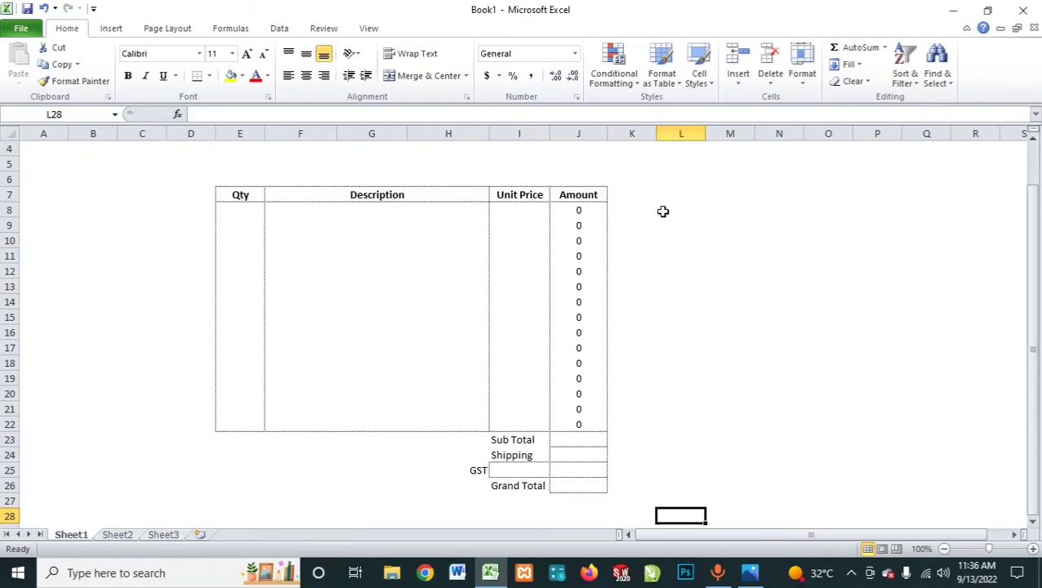
# Step: Enter the Sub Total formula =SUM(J8:J22) in cell J23 to add up the Amount column
pyautogui.click(578, 439)
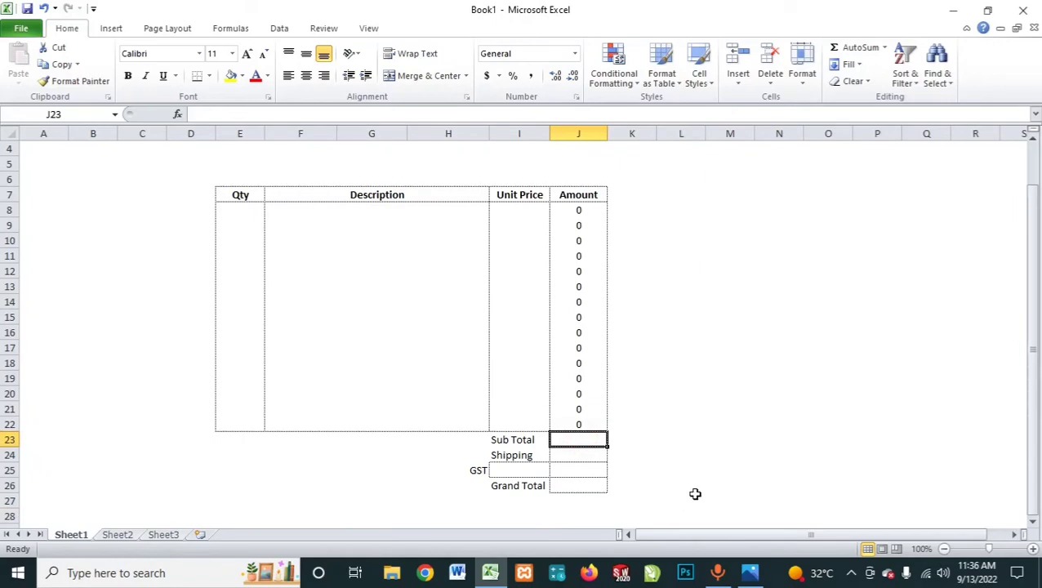
pyautogui.write('=sum')
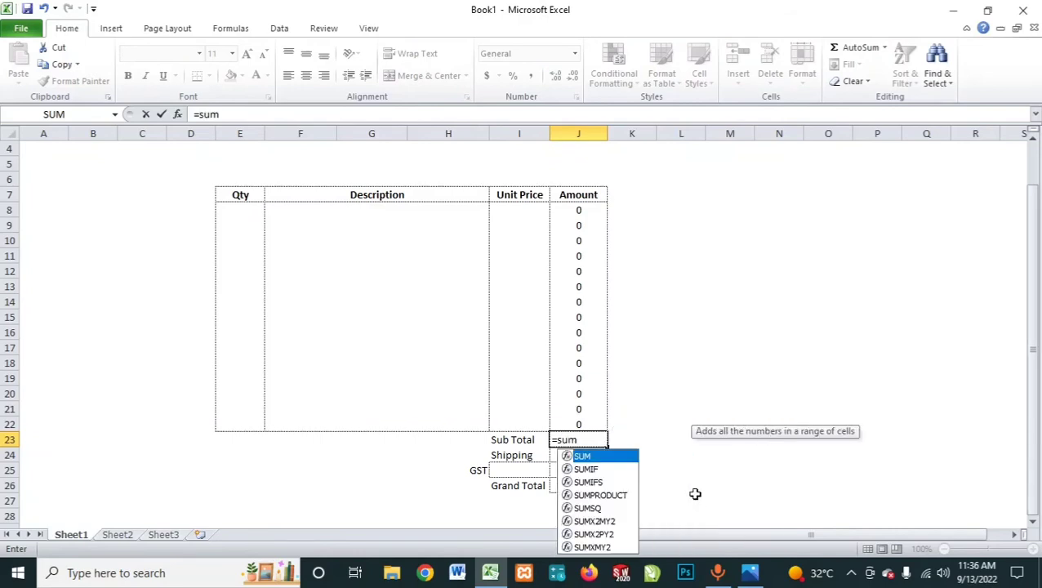
pyautogui.write('(')
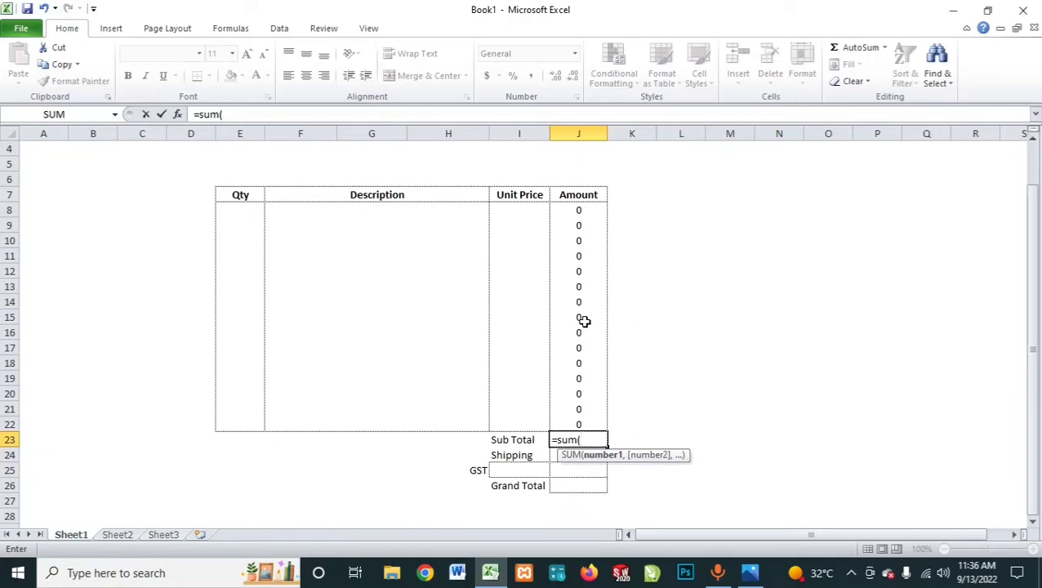
pyautogui.moveTo(581, 207); pyautogui.dragTo(581, 421)
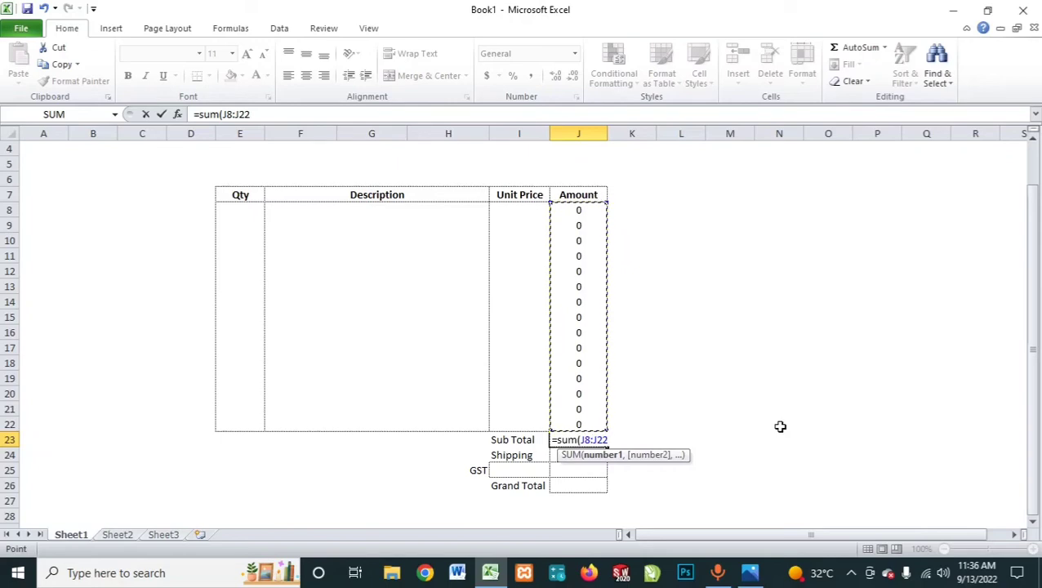
pyautogui.write(')')
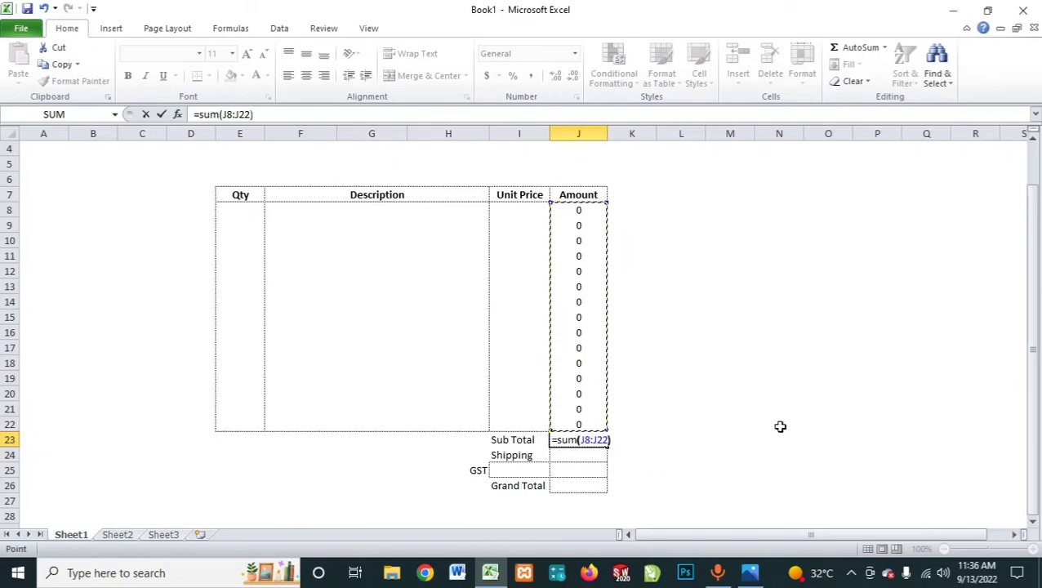
pyautogui.press('Return')
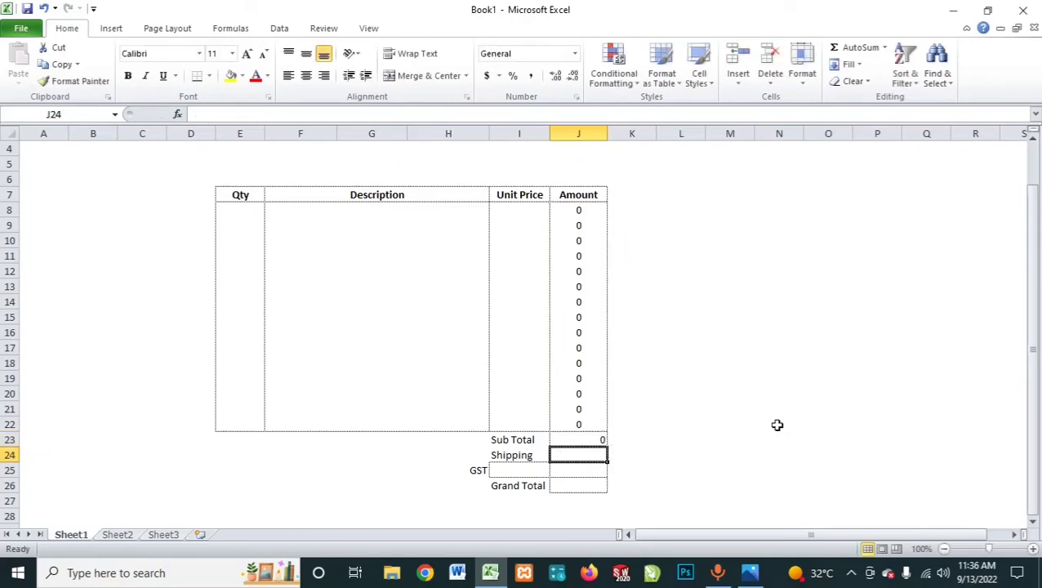
pyautogui.click(590, 441)
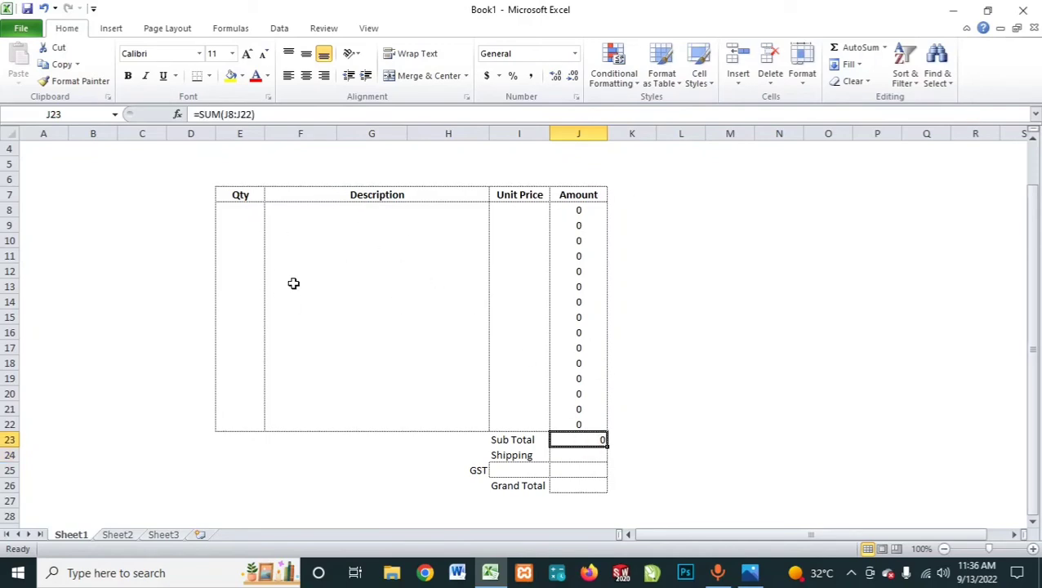
# Step: Fill in the first invoice line with the description Keyboard in F8 and a unit price of 350 in I8
pyautogui.click(303, 215)
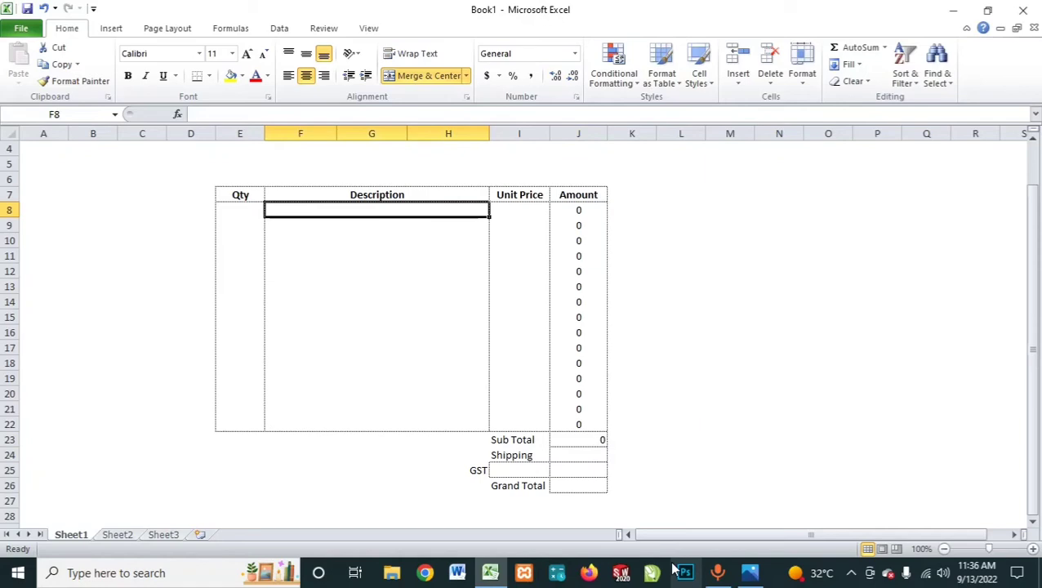
pyautogui.write('Key')
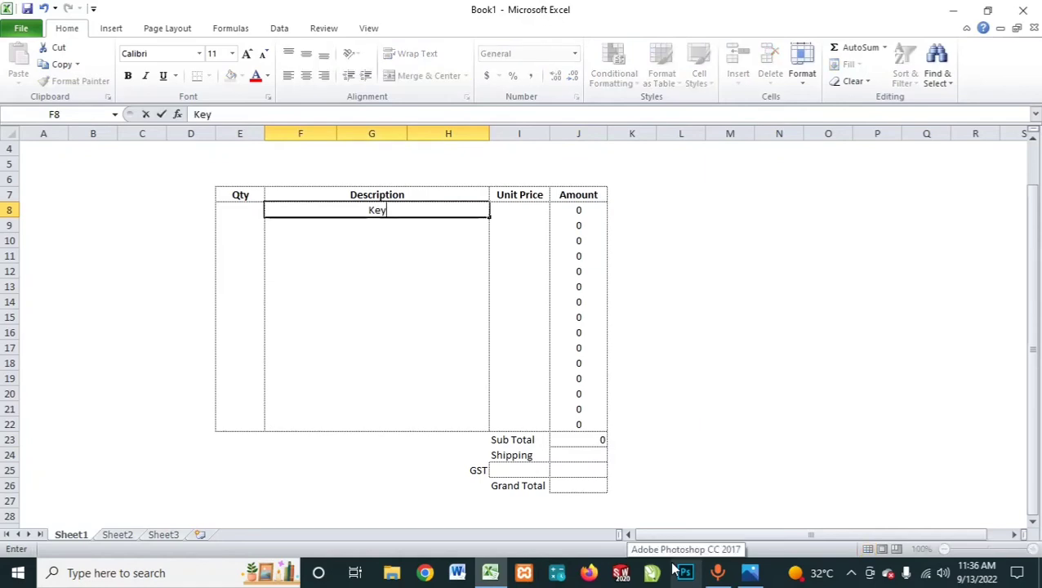
pyautogui.write('board')
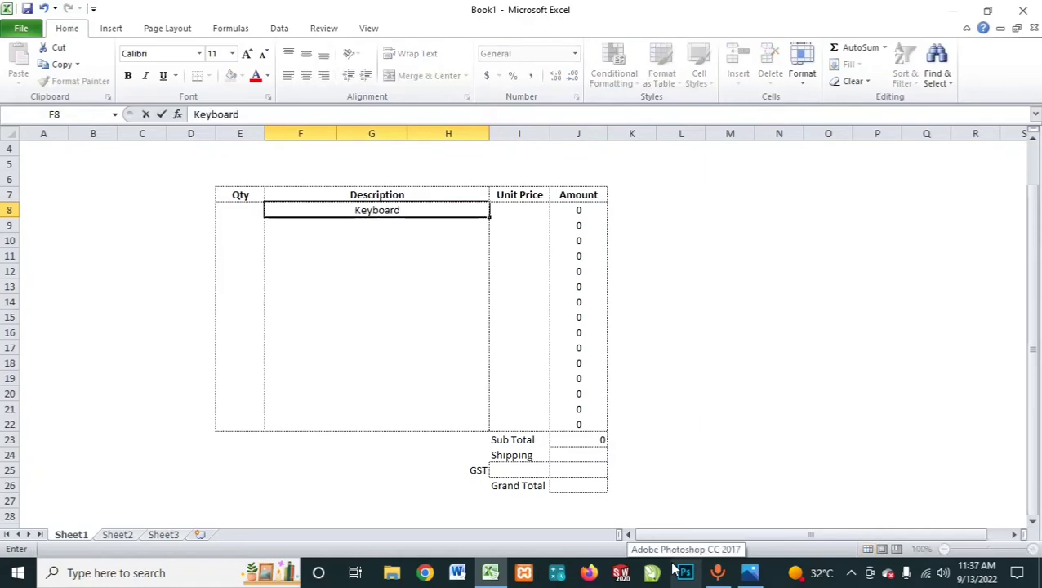
pyautogui.press('Return')
pyautogui.press('Up')
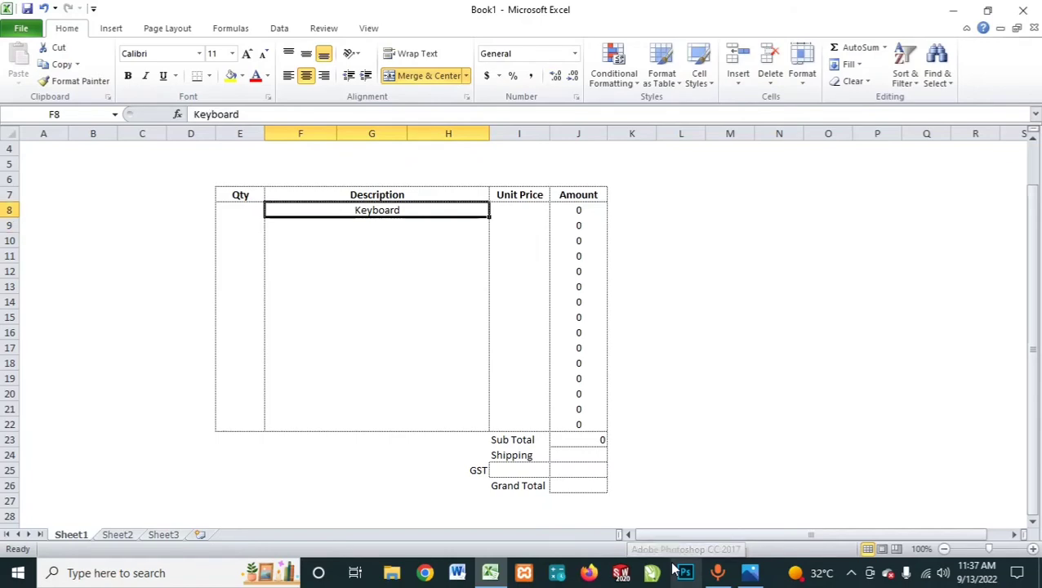
pyautogui.press('Right')
pyautogui.write('350')
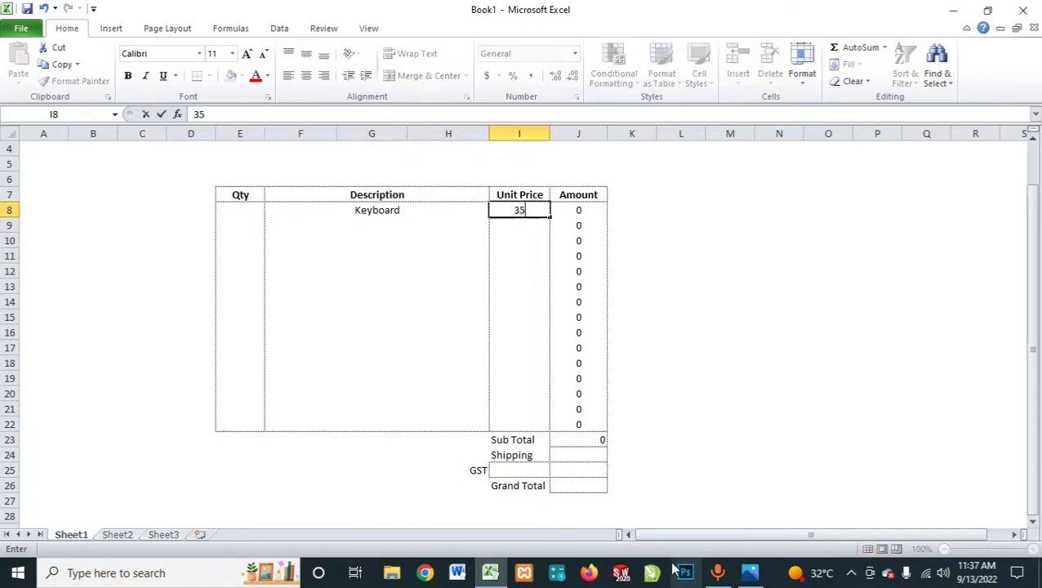
pyautogui.press('Return')
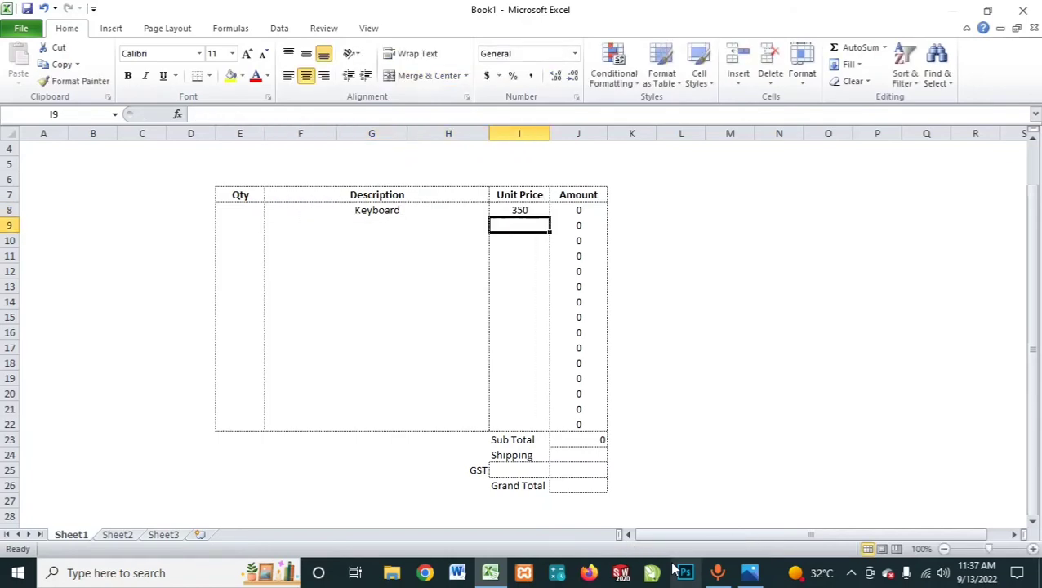
# Step: Enter a quantity of 5 for the Keyboard line in cell E8
pyautogui.click(592, 216)
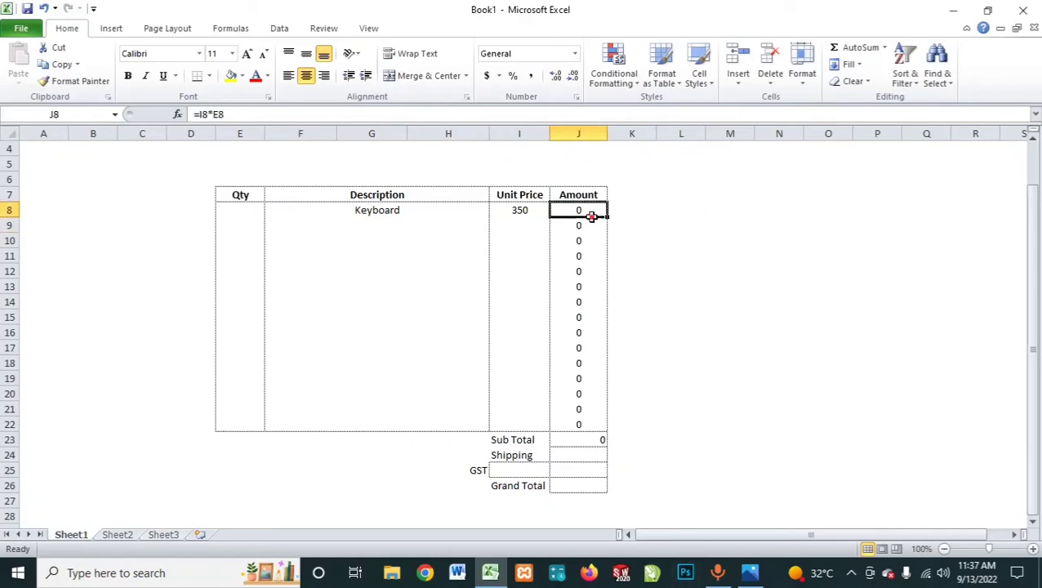
pyautogui.click(260, 211)
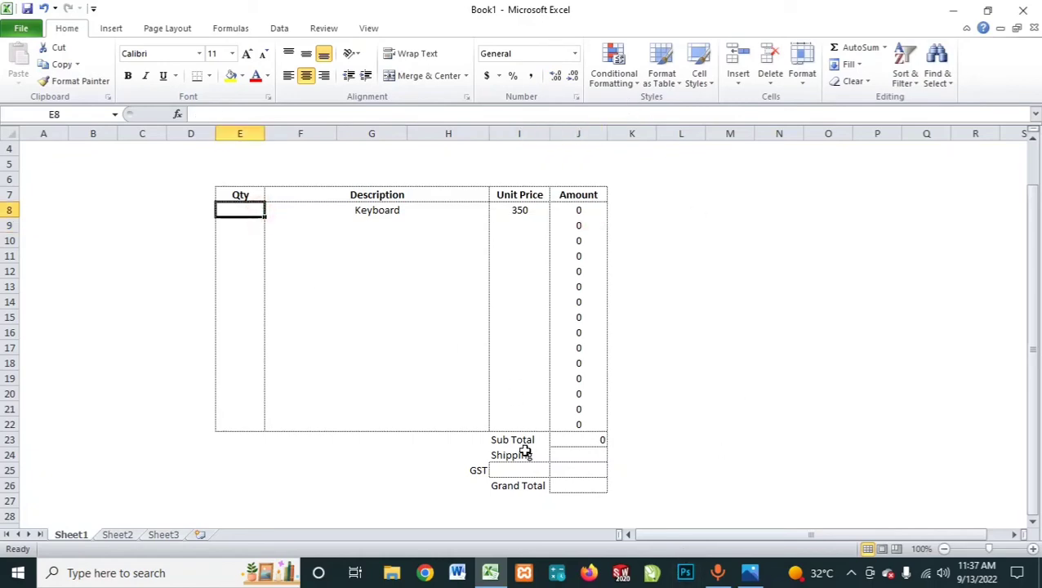
pyautogui.write('5')
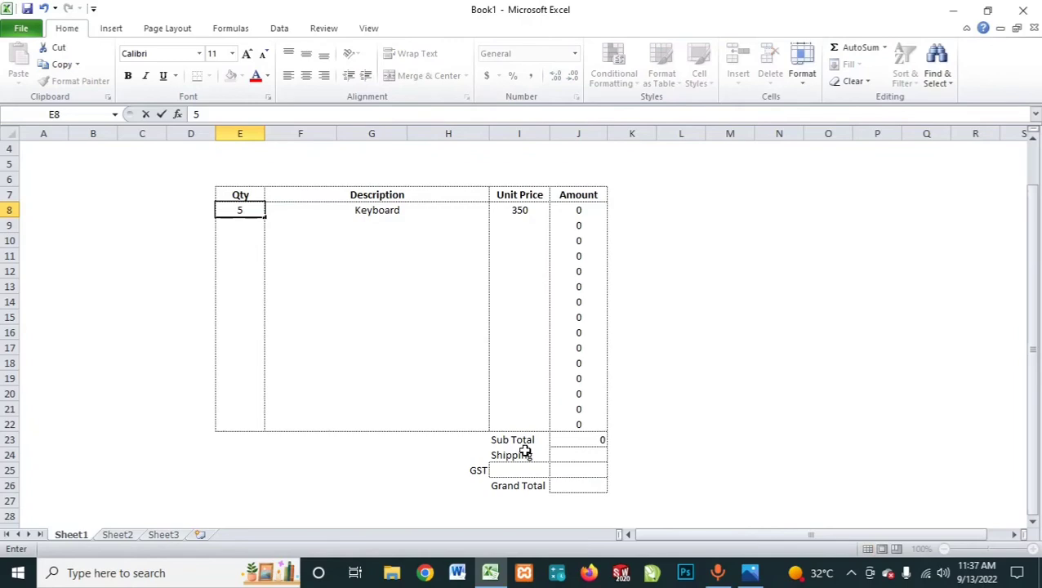
pyautogui.press('Return')
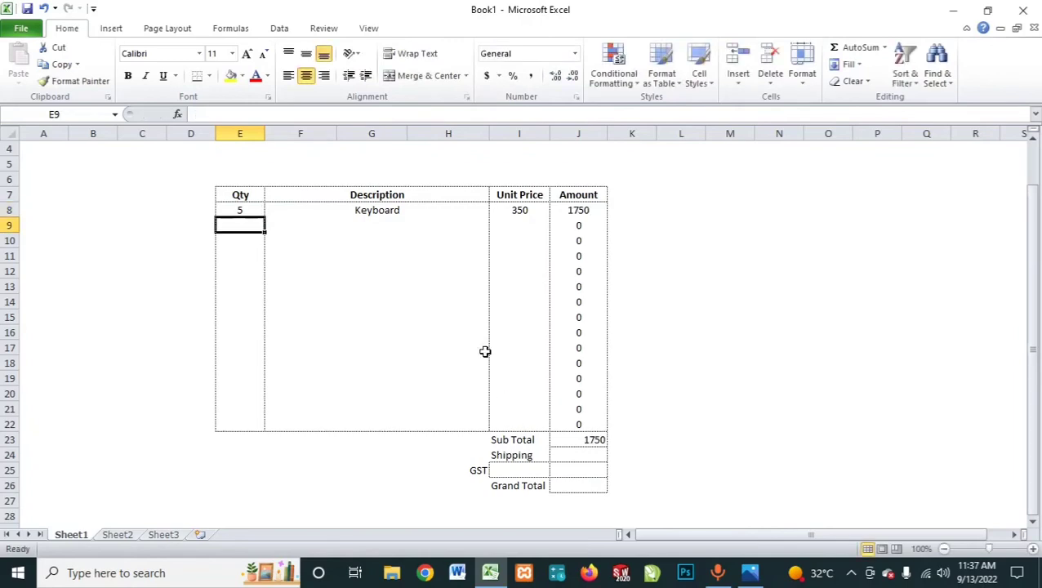
# Step: Review the Keyboard line's quantity and amount formula, and centre the Sub Total value in cell J23
pyautogui.click(252, 212)
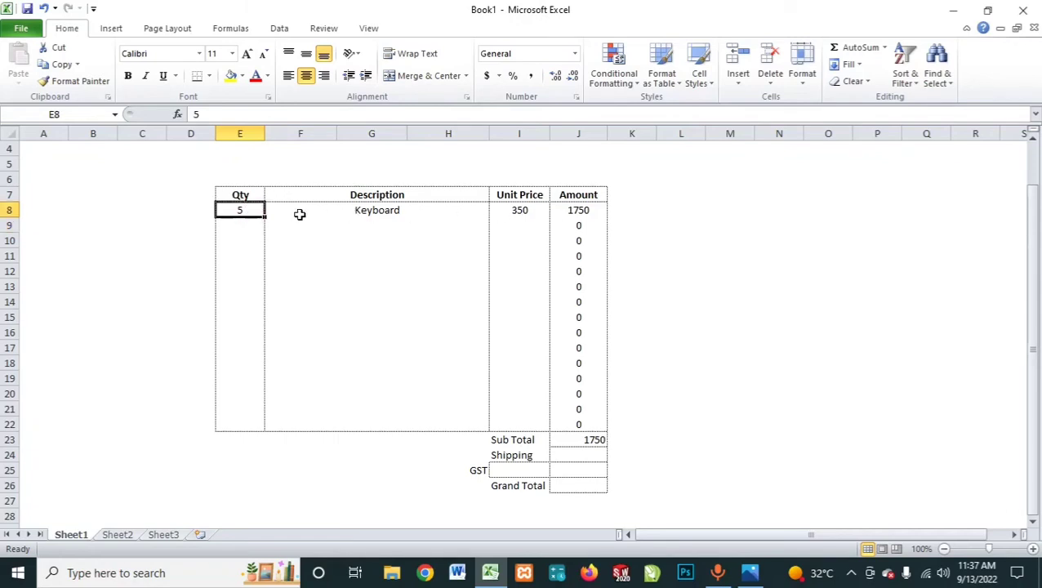
pyautogui.click(581, 212)
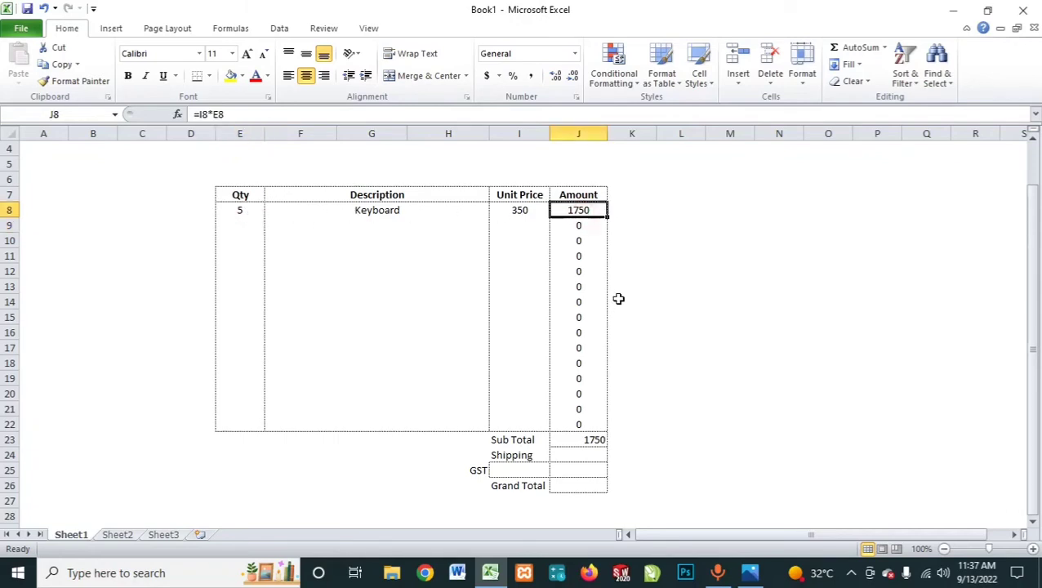
pyautogui.click(600, 439)
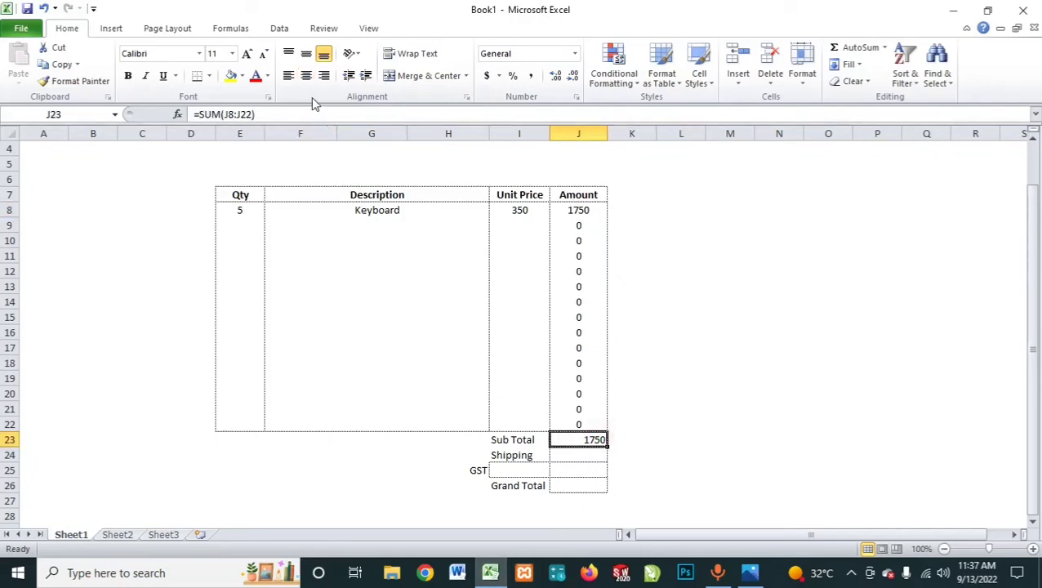
pyautogui.click(306, 75)
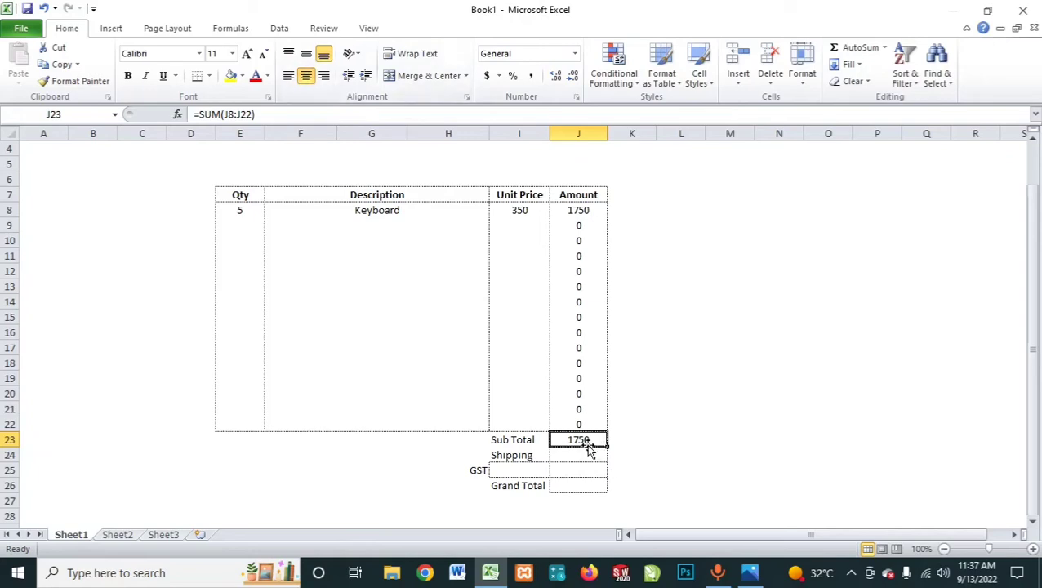
# Step: Enter 500 as the Shipping amount in cell J24
pyautogui.click(564, 455)
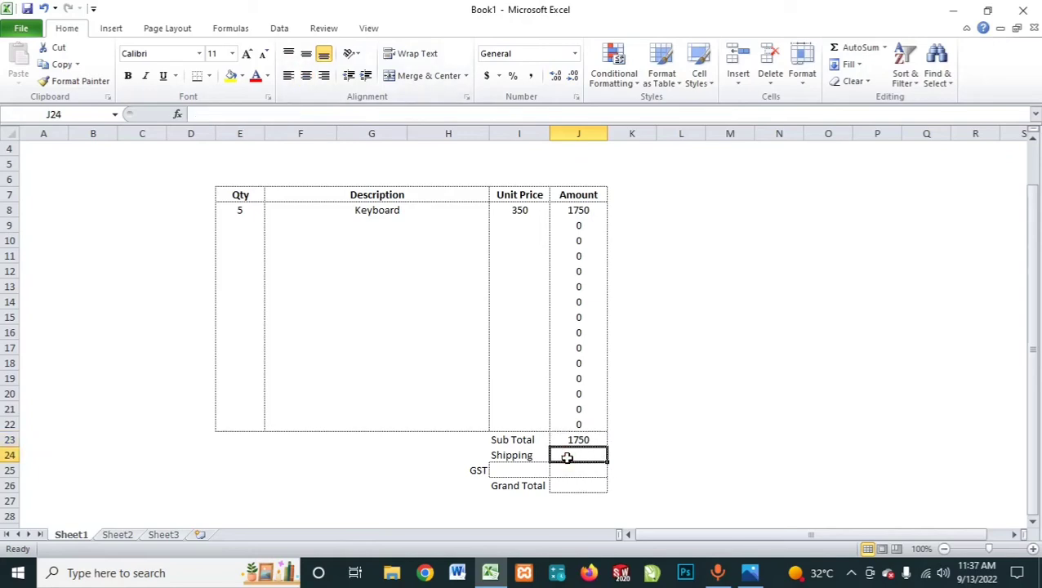
pyautogui.write('500')
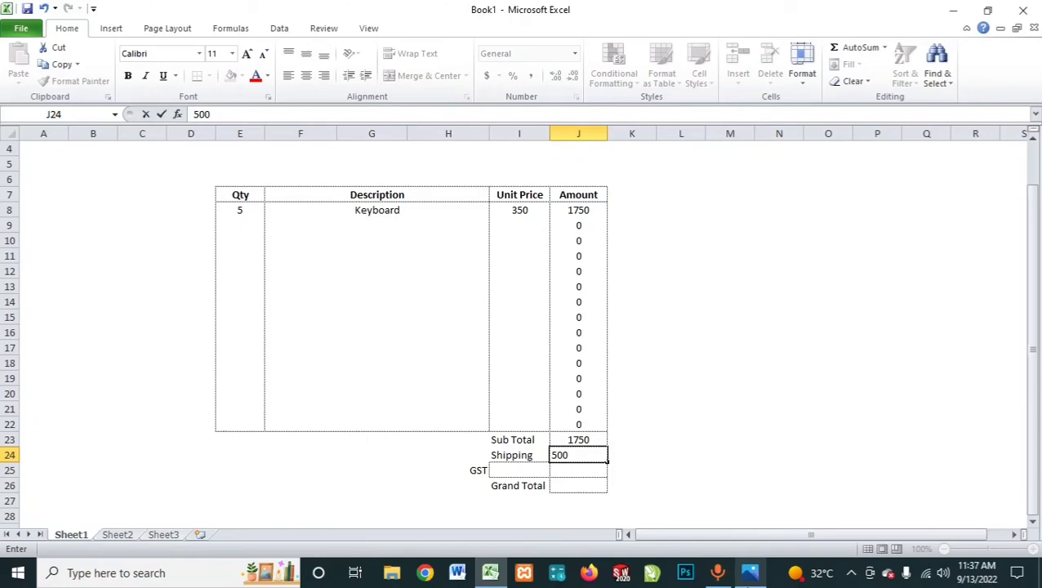
pyautogui.press('Return')
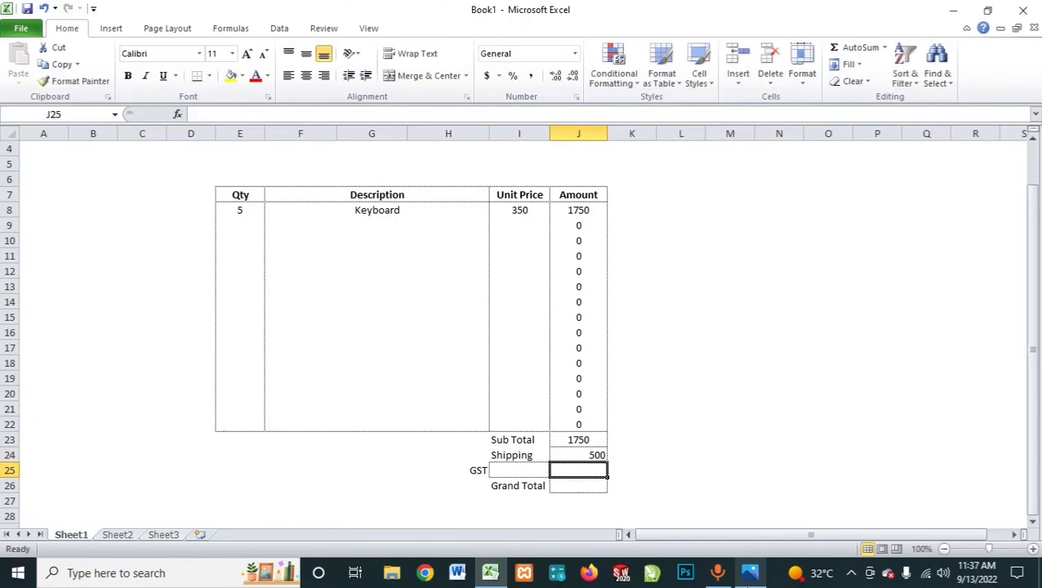
pyautogui.click(578, 441)
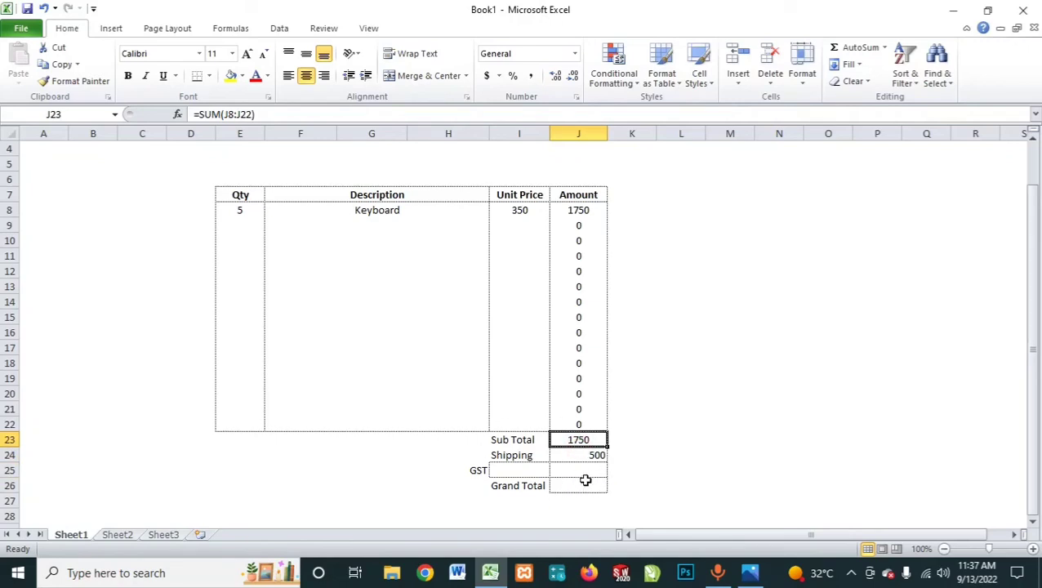
pyautogui.click(583, 474)
pyautogui.click(578, 457)
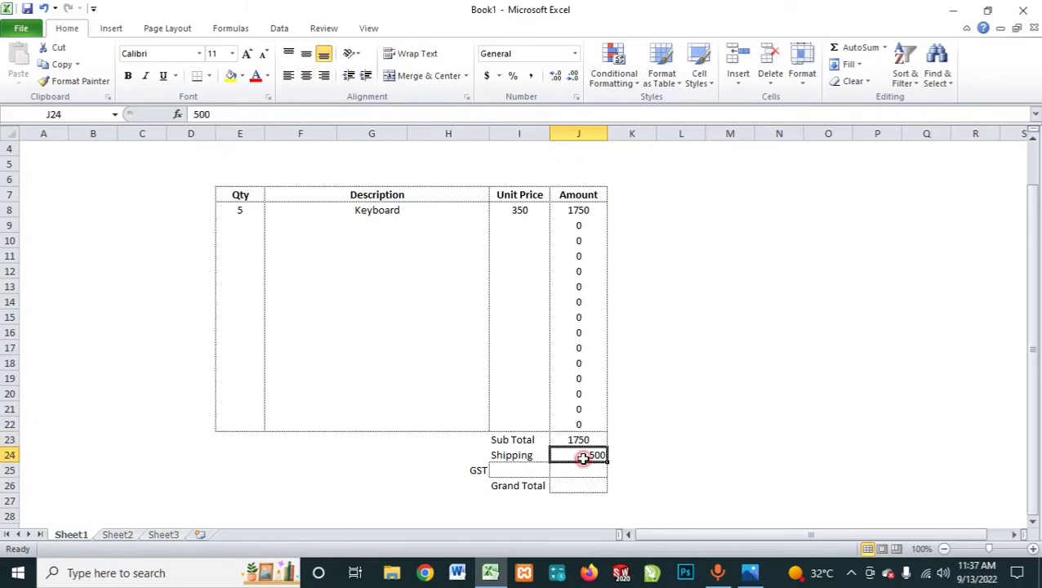
pyautogui.click(564, 475)
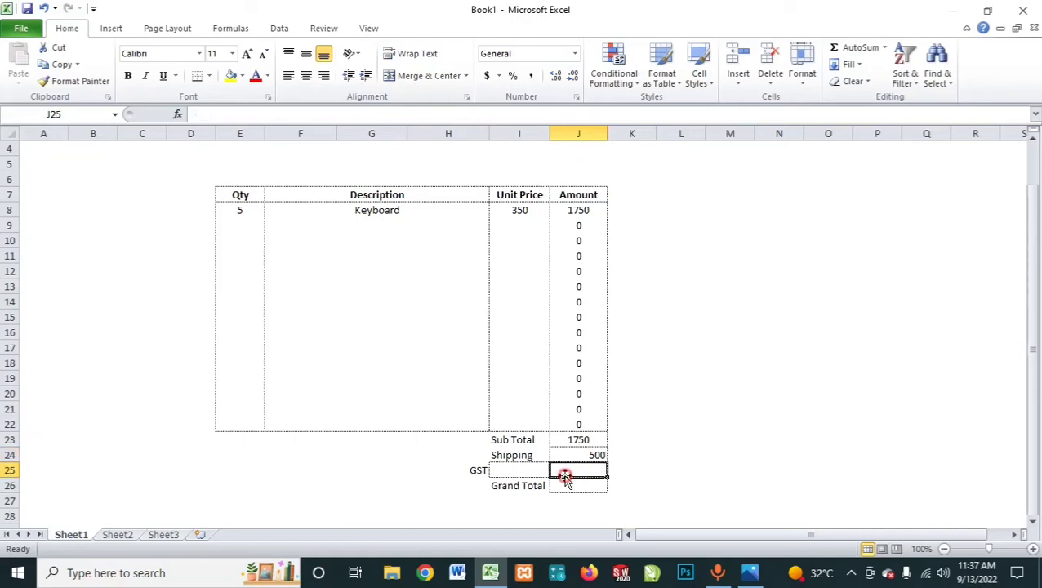
pyautogui.click(578, 439)
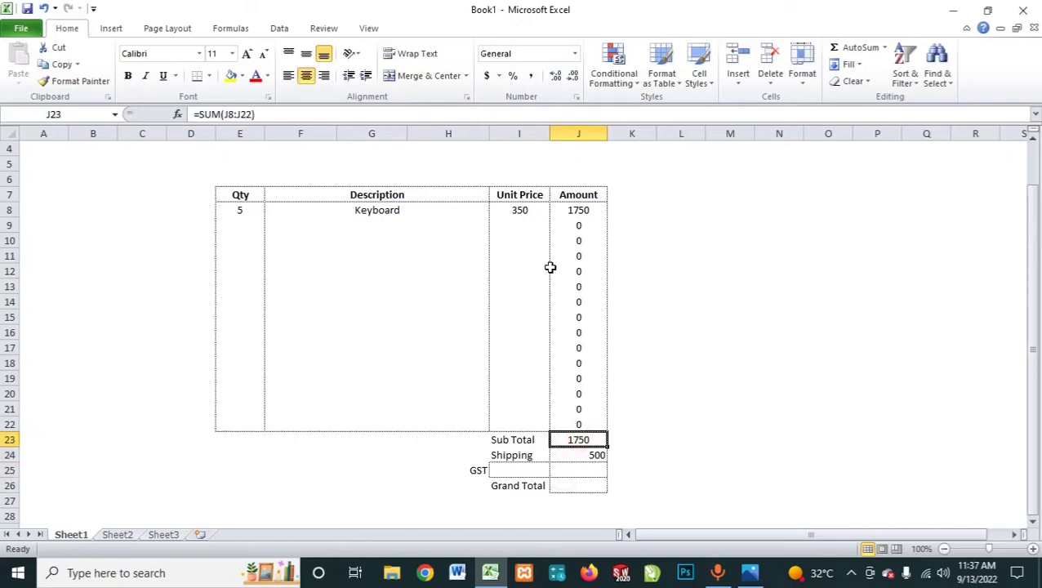
pyautogui.click(570, 466)
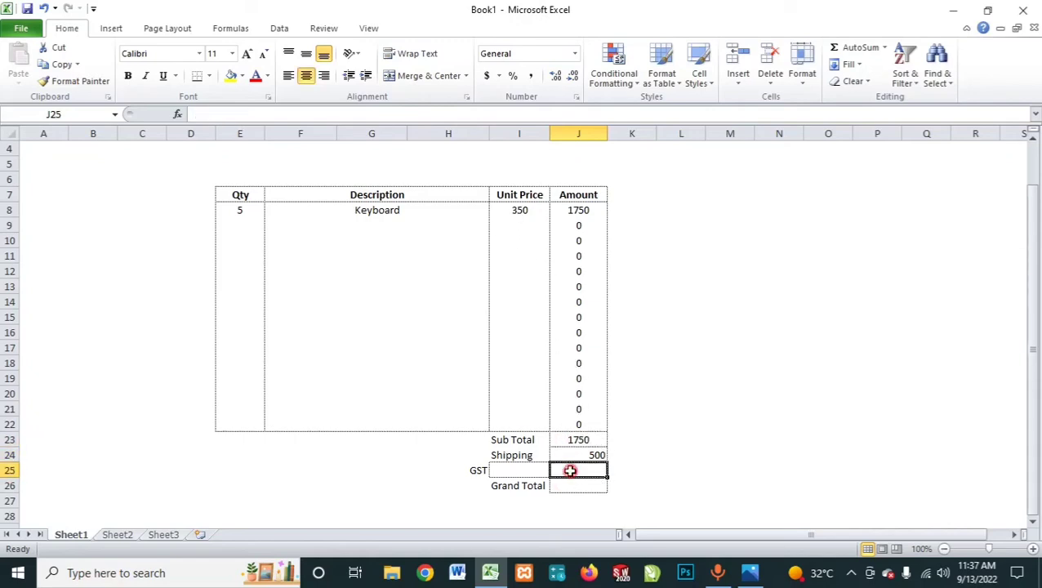
pyautogui.write('=')
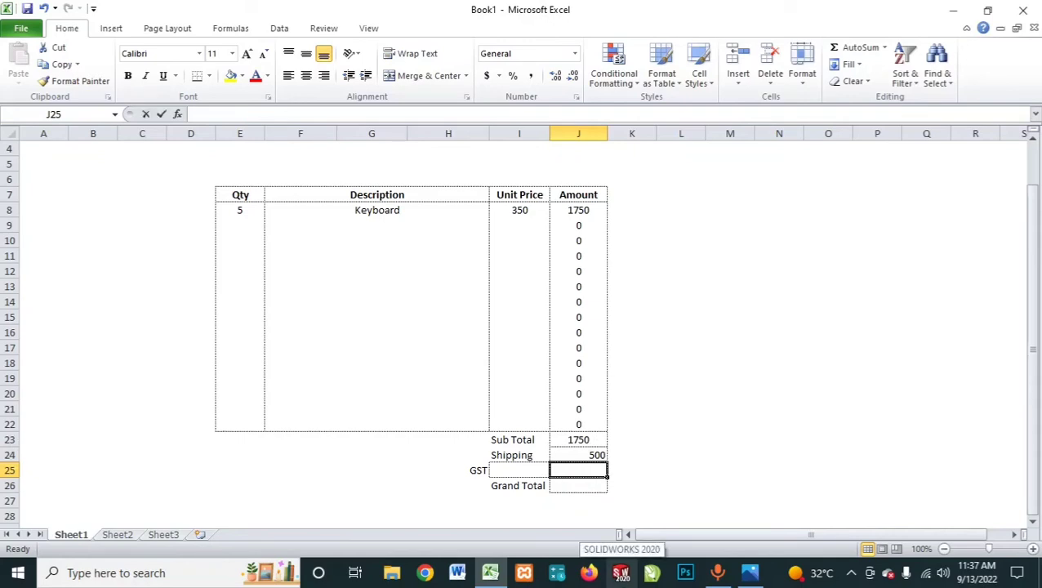
pyautogui.write('=')
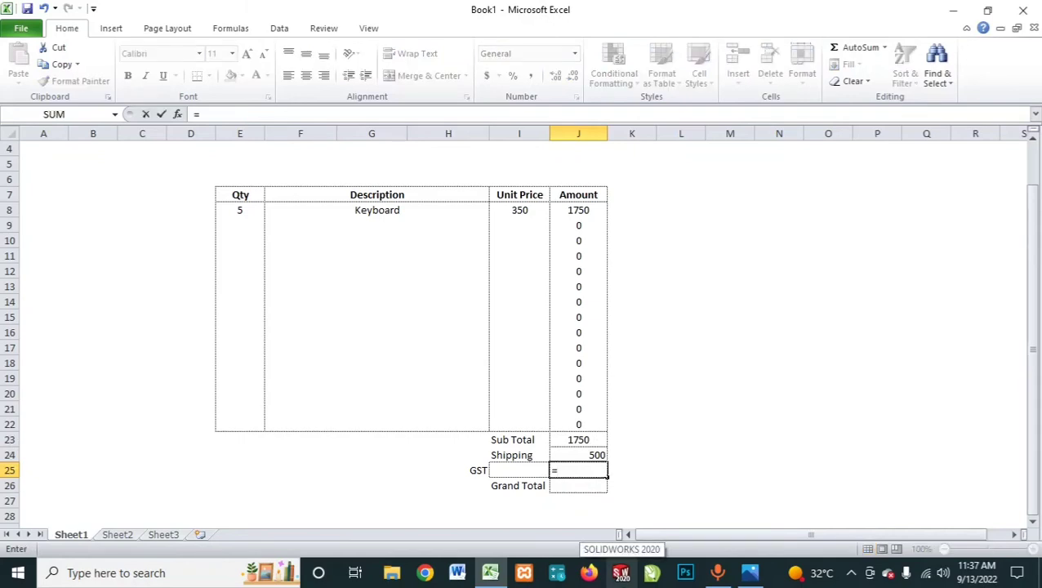
pyautogui.click(589, 440)
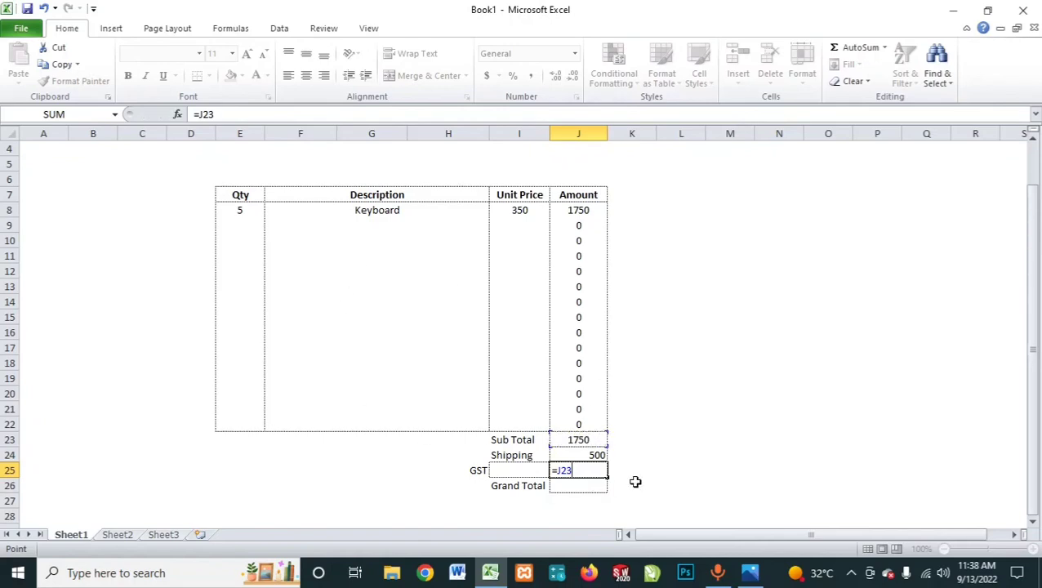
pyautogui.press('Escape')
# Step: Fill in the second invoice line with the description Mouse in F9 and a unit price of 250 in I9
pyautogui.click(383, 226)
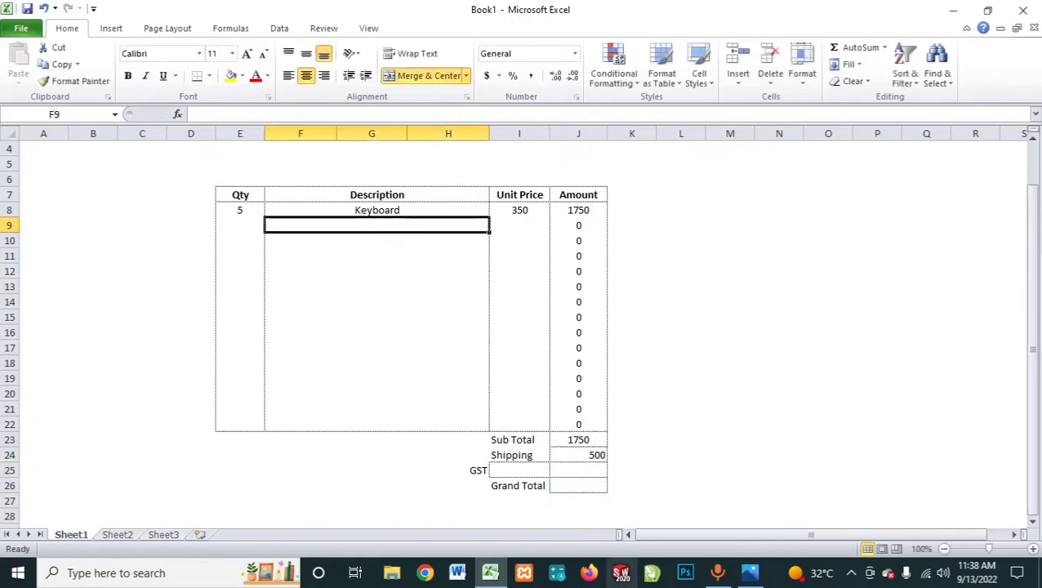
pyautogui.write('Mouse')
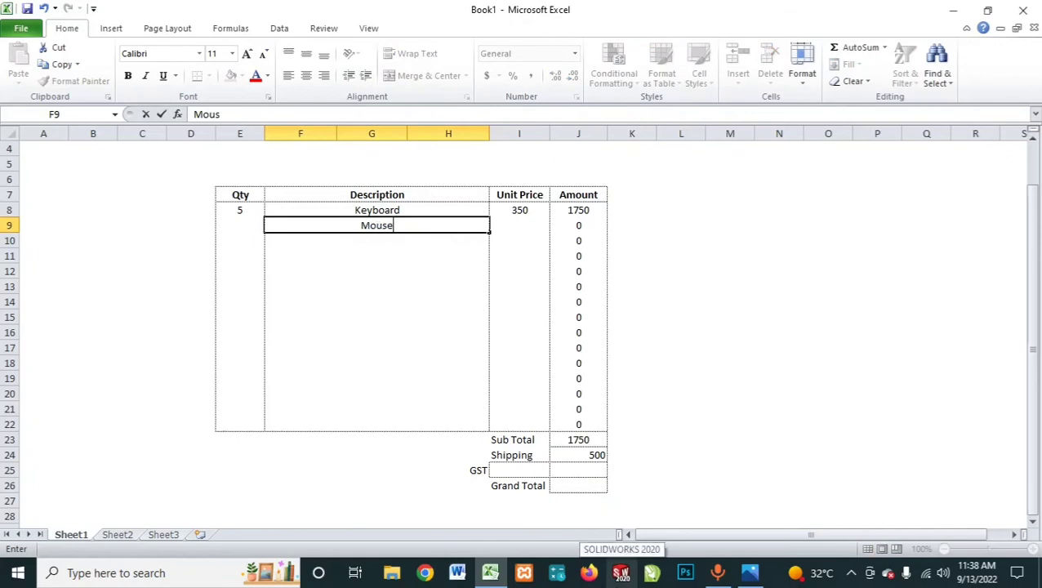
pyautogui.press('Return')
pyautogui.press('Up')
pyautogui.press('Right')
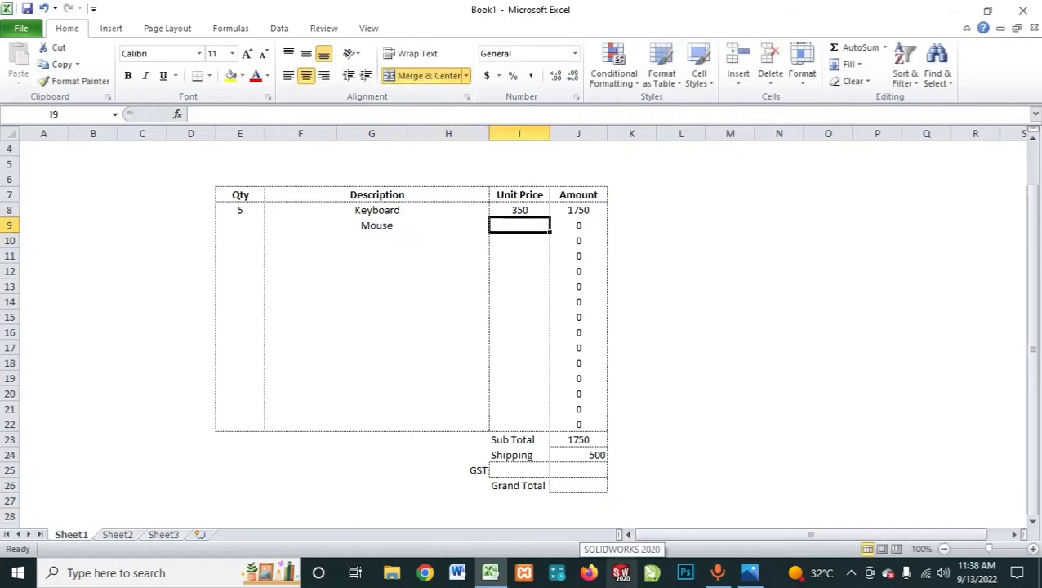
pyautogui.write('250')
pyautogui.press('Return')
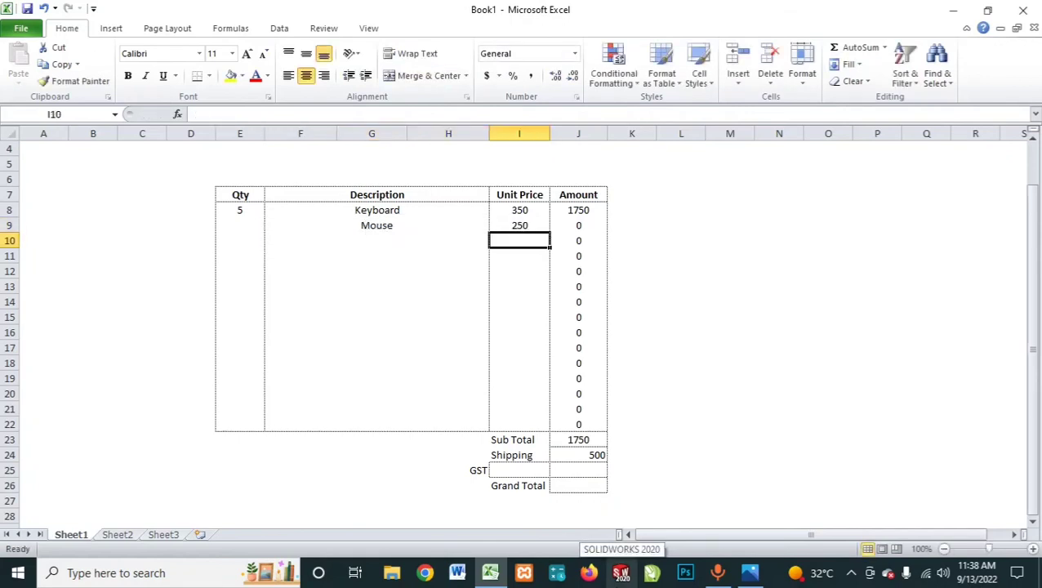
# Step: Enter a quantity of 10 for the Mouse line in cell E9
pyautogui.press('Up')
pyautogui.press('Left')
pyautogui.press('Left')
pyautogui.write('10')
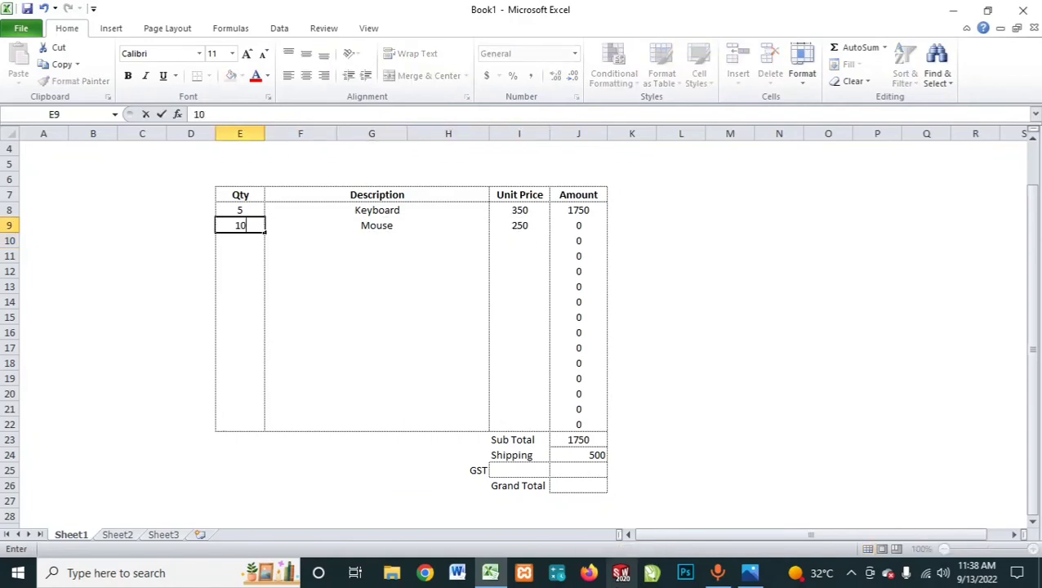
pyautogui.press('Return')
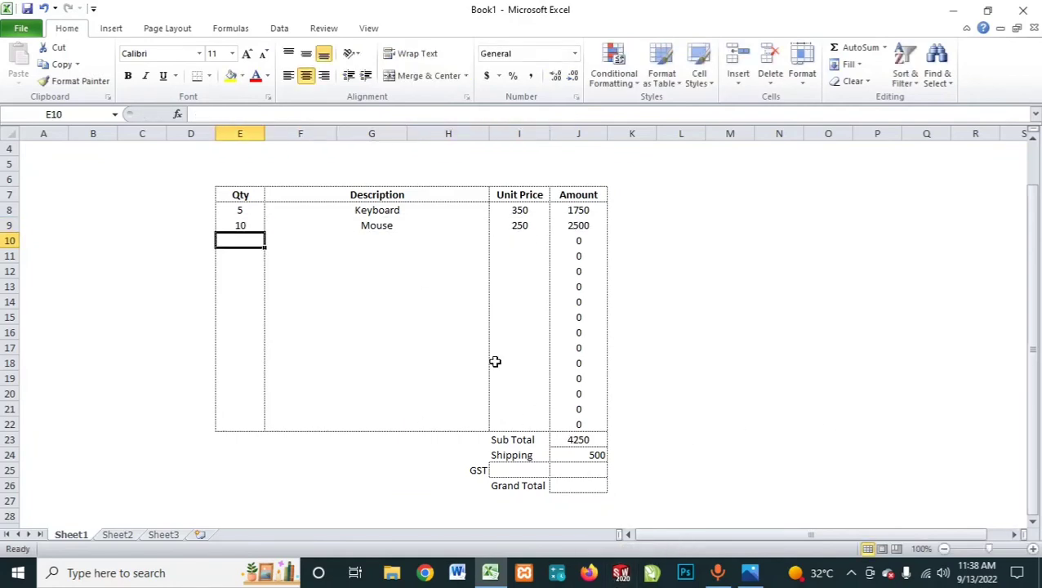
# Step: Enter Monitor as the third line's description in cell F10
pyautogui.click(407, 250)
pyautogui.press('Up')
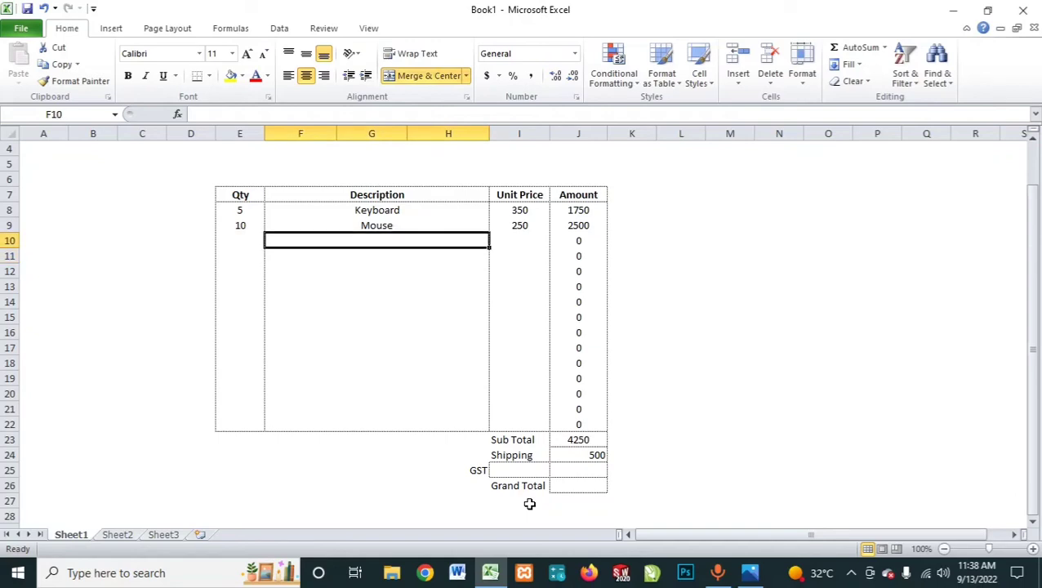
pyautogui.write('M')
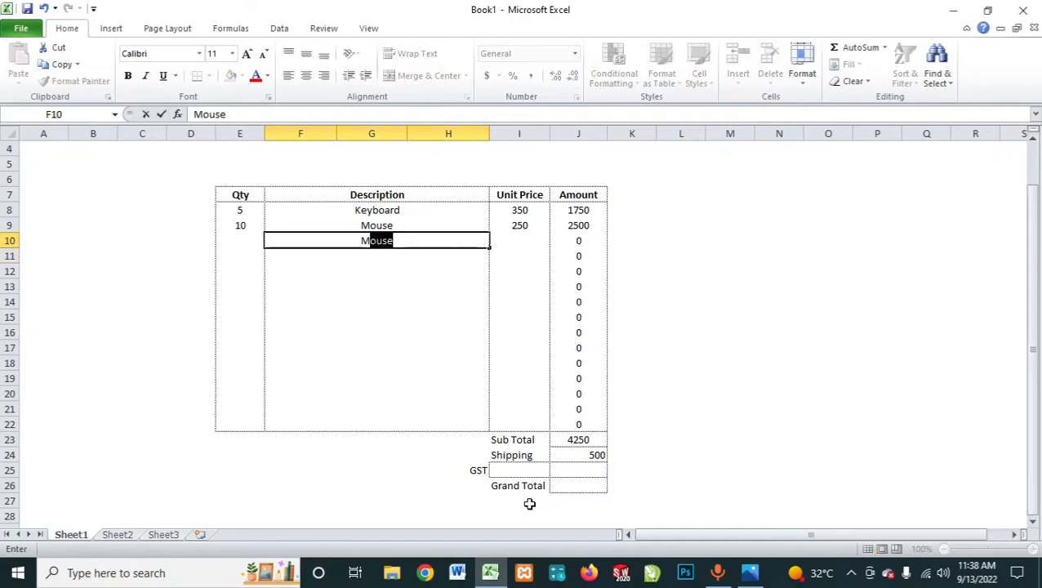
pyautogui.write('on')
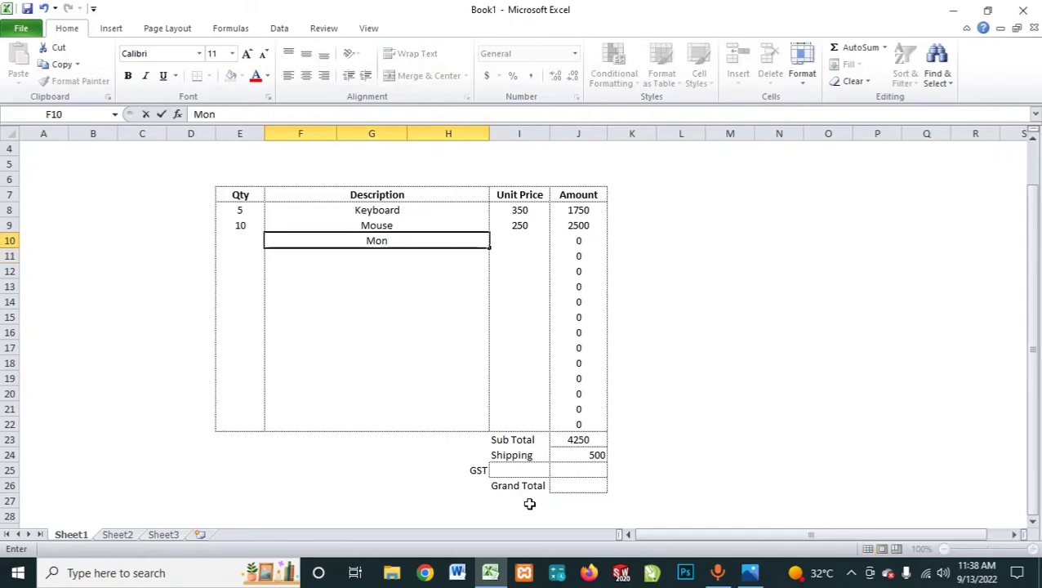
pyautogui.write('itor')
pyautogui.press('Return')
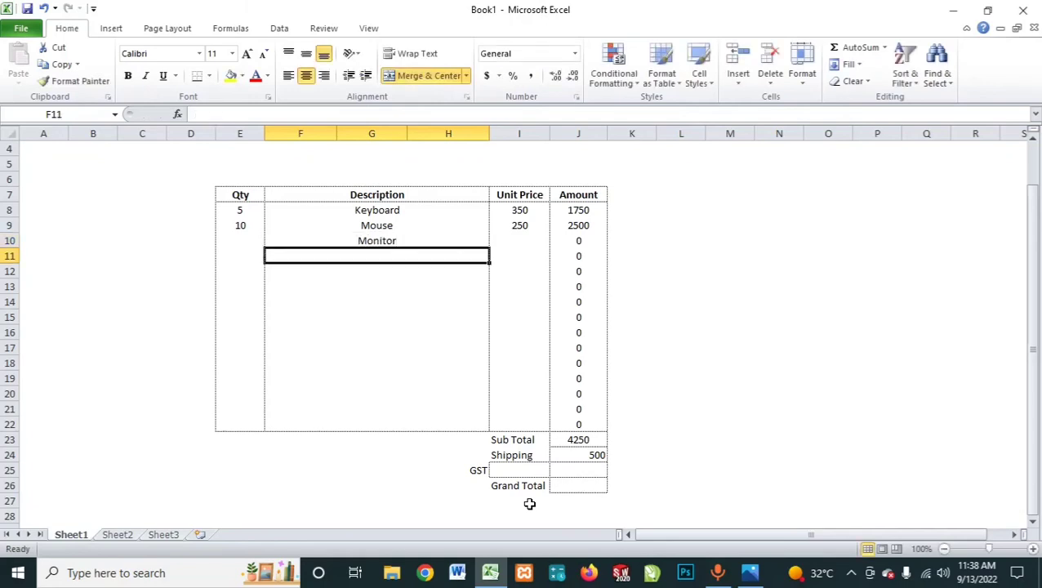
# Step: Give the Monitor line a unit price of 5900 in I10 and a quantity of 5 in E10
pyautogui.press('Up')
pyautogui.press('Right')
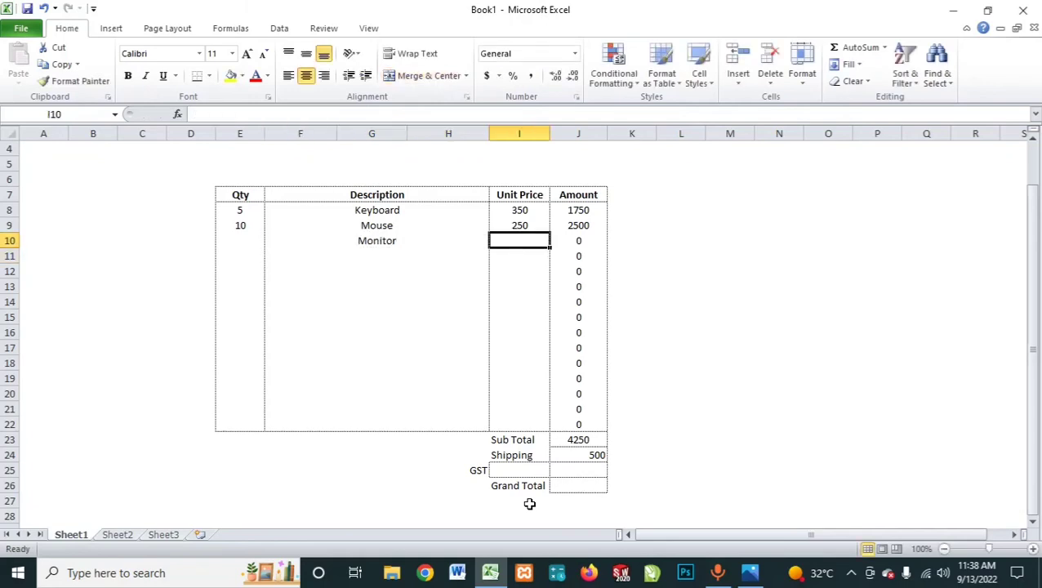
pyautogui.write('5')
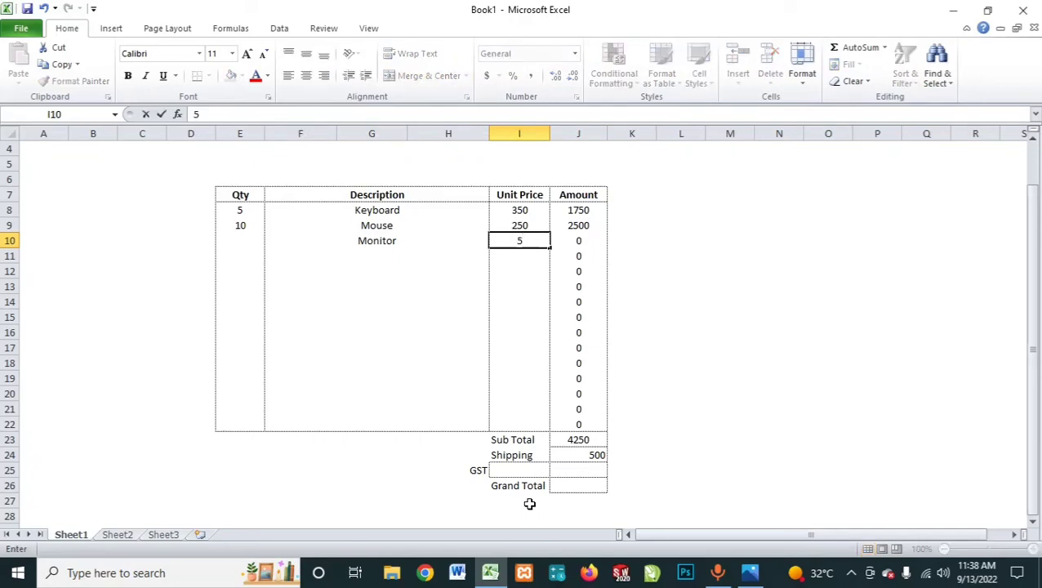
pyautogui.write('900')
pyautogui.hotkey('ctrl', 'Return')
pyautogui.press('Left')
pyautogui.press('Left')
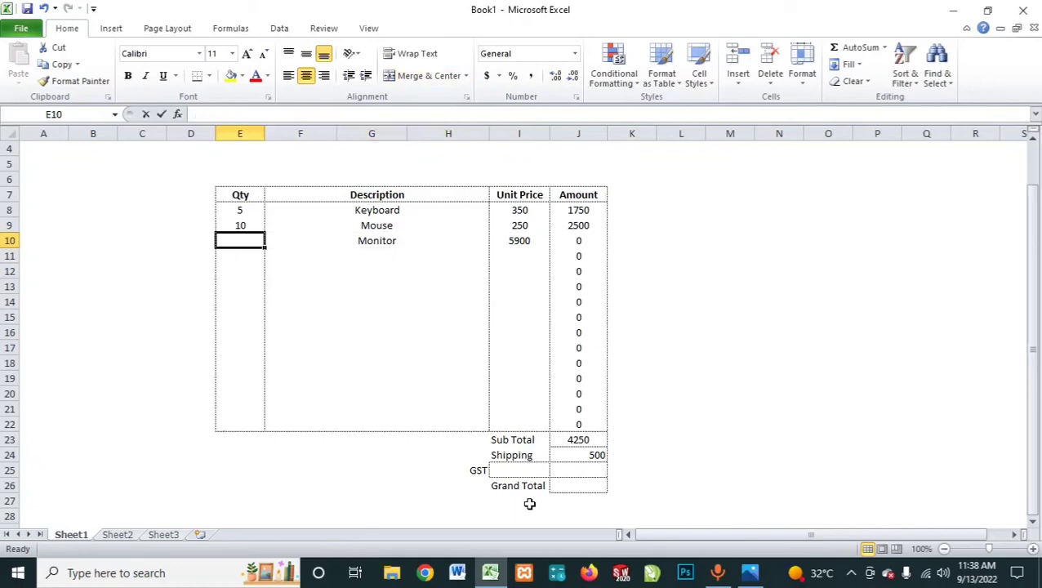
pyautogui.write('5')
pyautogui.press('Return')
# Step: Add a CPU line in row 11 with a unit price of 18000 and a quantity of 5
pyautogui.press('Right')
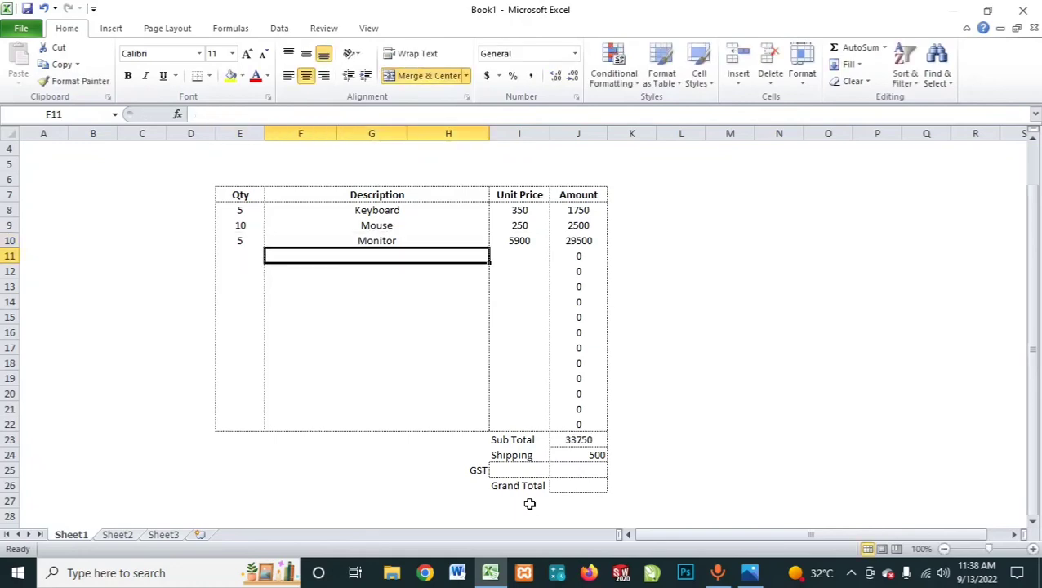
pyautogui.write('CP')
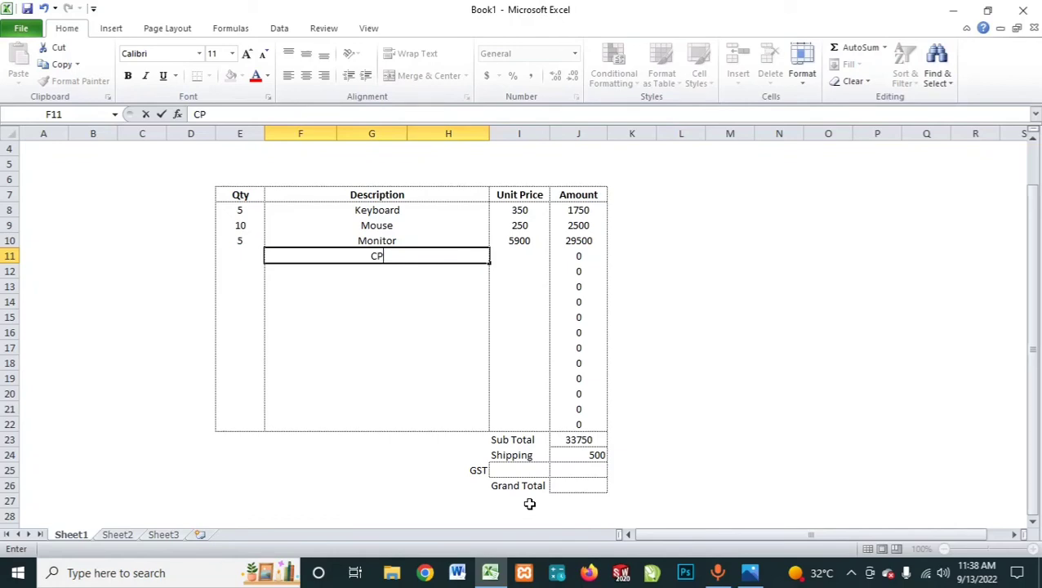
pyautogui.write('U')
pyautogui.press('Tab')
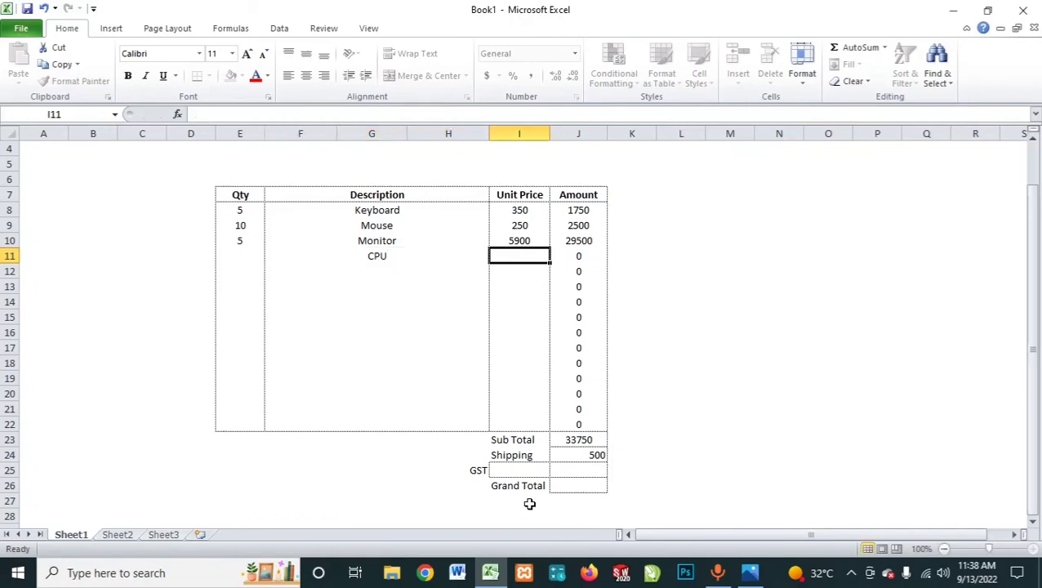
pyautogui.write('18000')
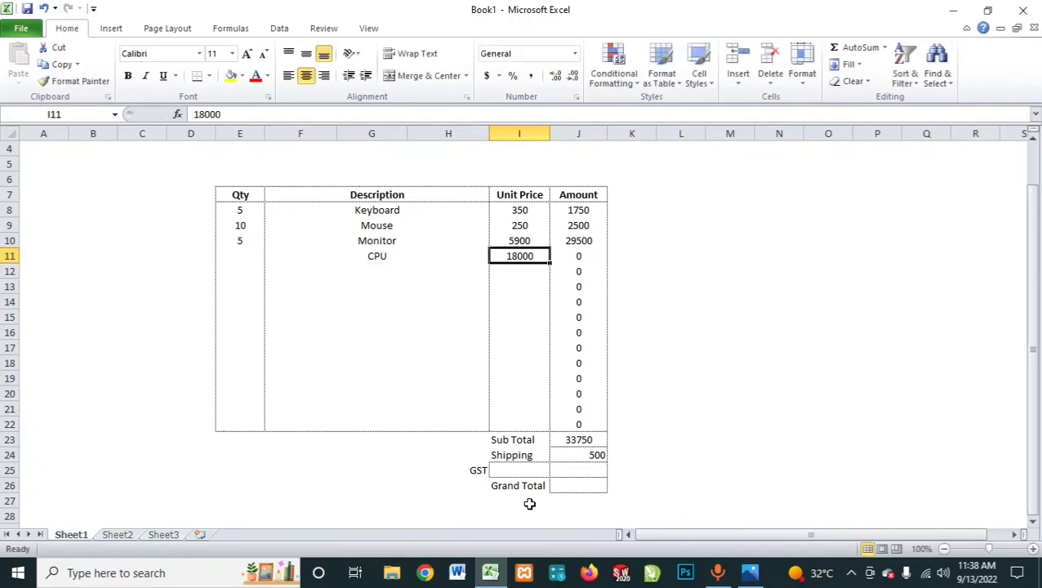
pyautogui.press('Left')
pyautogui.press('Left')
pyautogui.write('5')
pyautogui.press('Return')
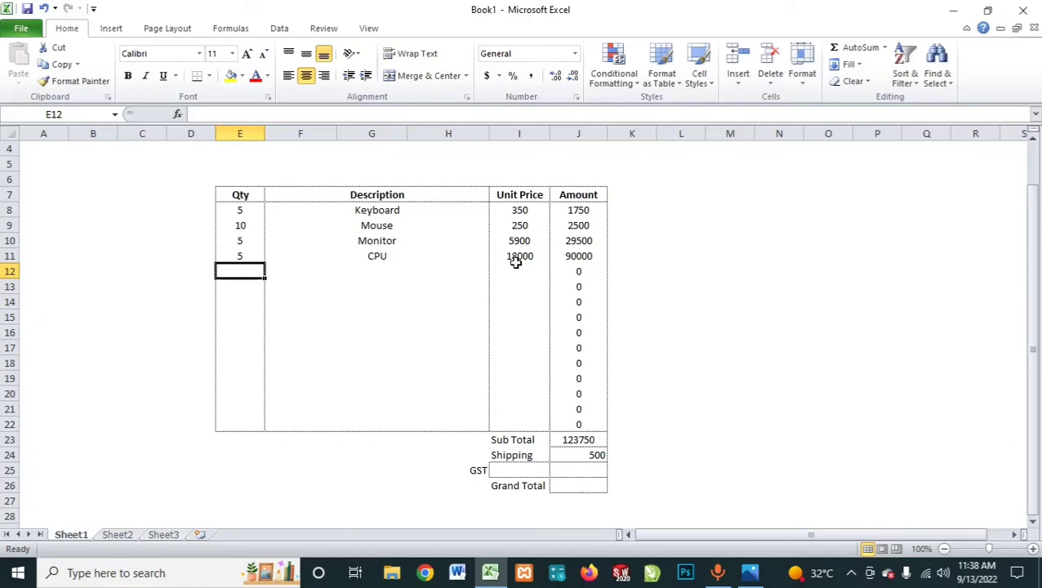
# Step: Check the Sub Total formula in J23 against the Amount range J8:J22, and look at the Shipping cell J24
pyautogui.click(575, 441)
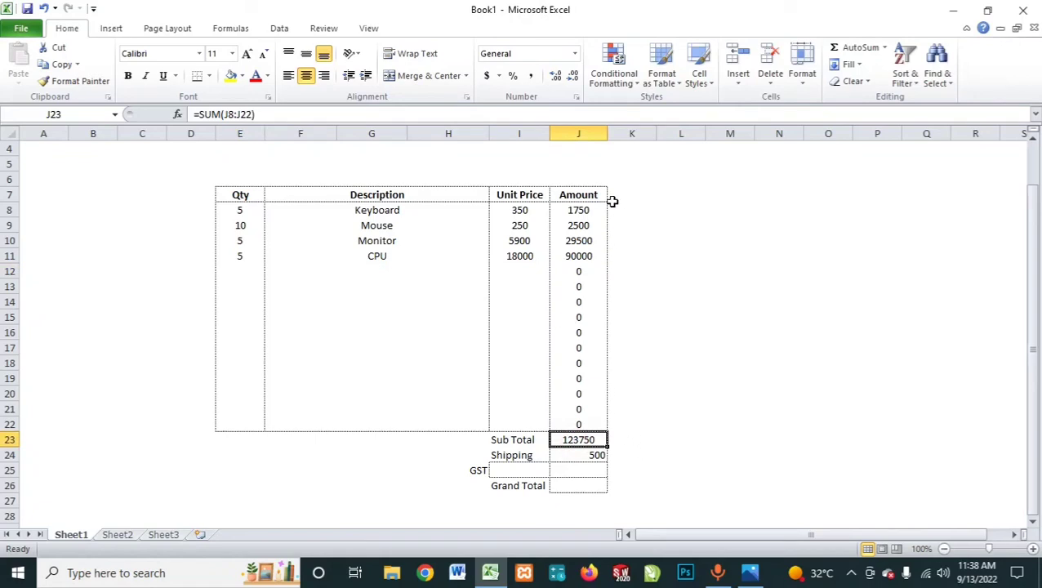
pyautogui.moveTo(597, 209); pyautogui.dragTo(581, 421)
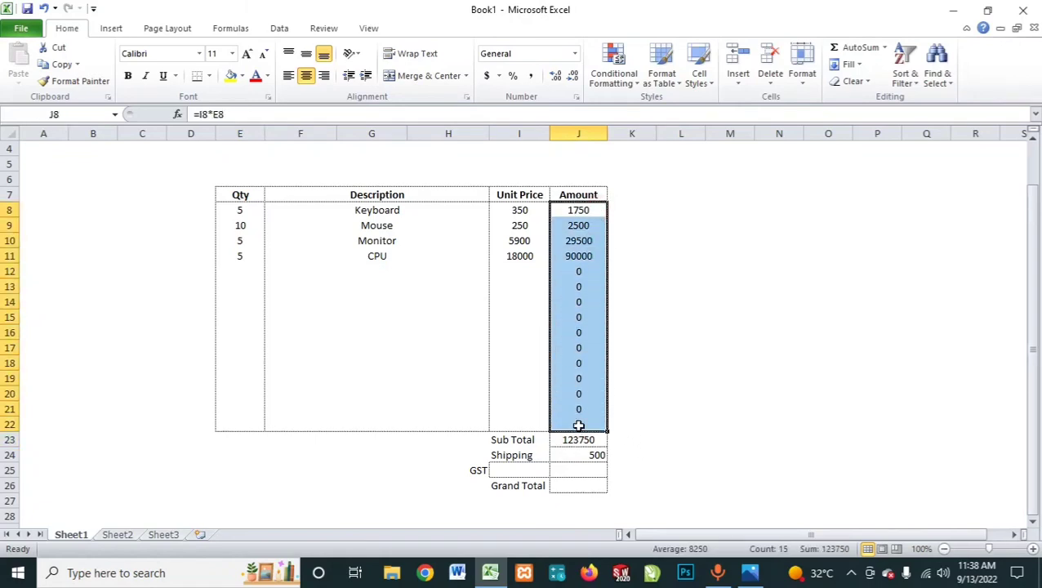
pyautogui.click(381, 272)
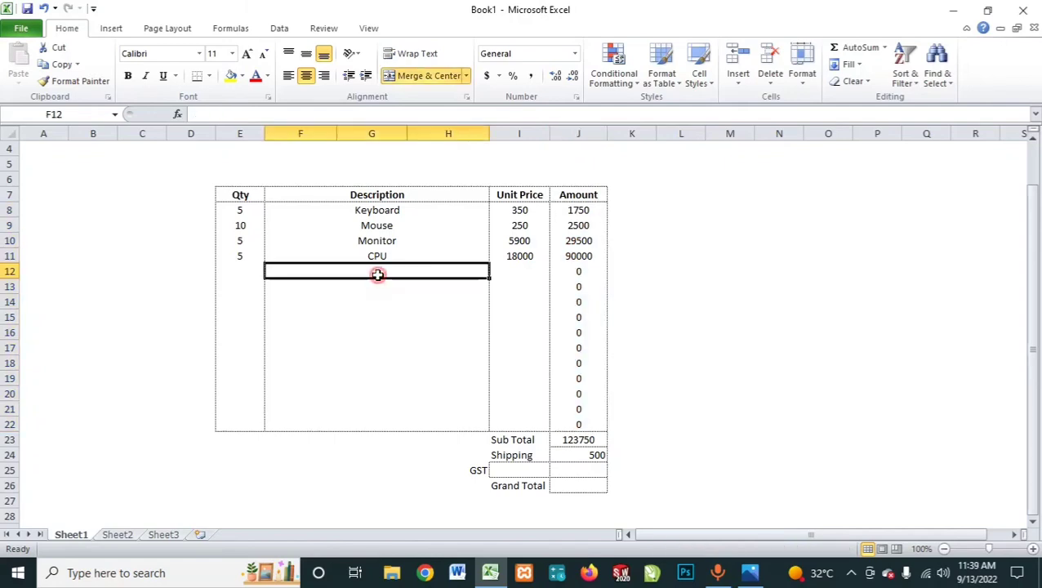
pyautogui.click(570, 438)
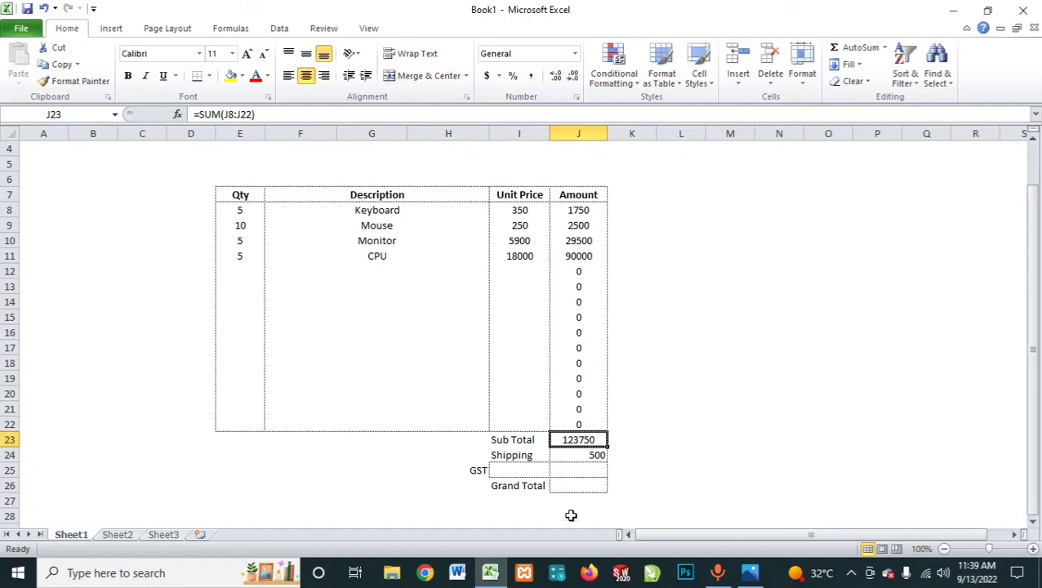
pyautogui.click(580, 455)
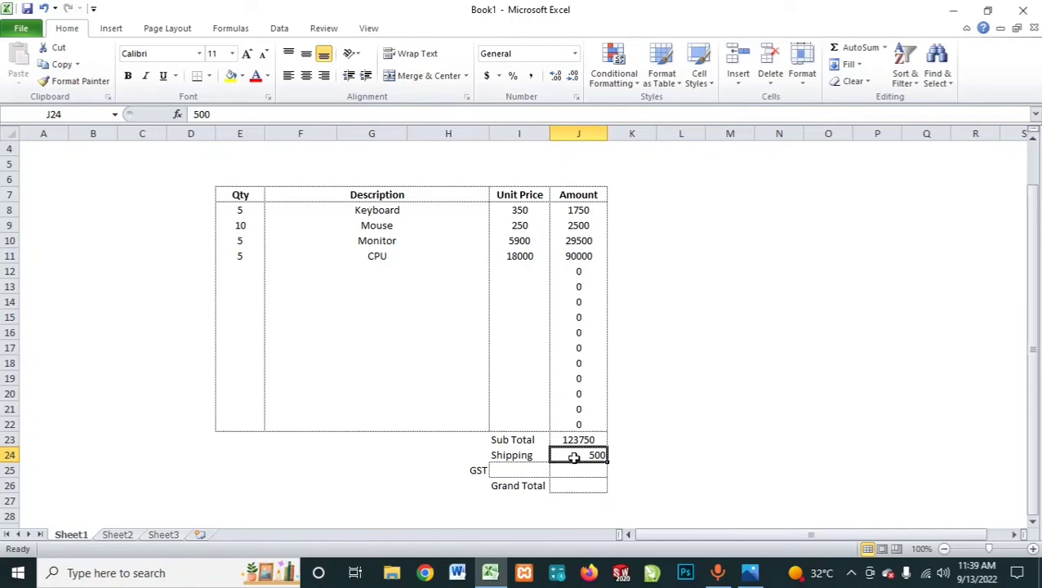
# Step: Enter 18% as the GST rate in cell I25
pyautogui.click(584, 473)
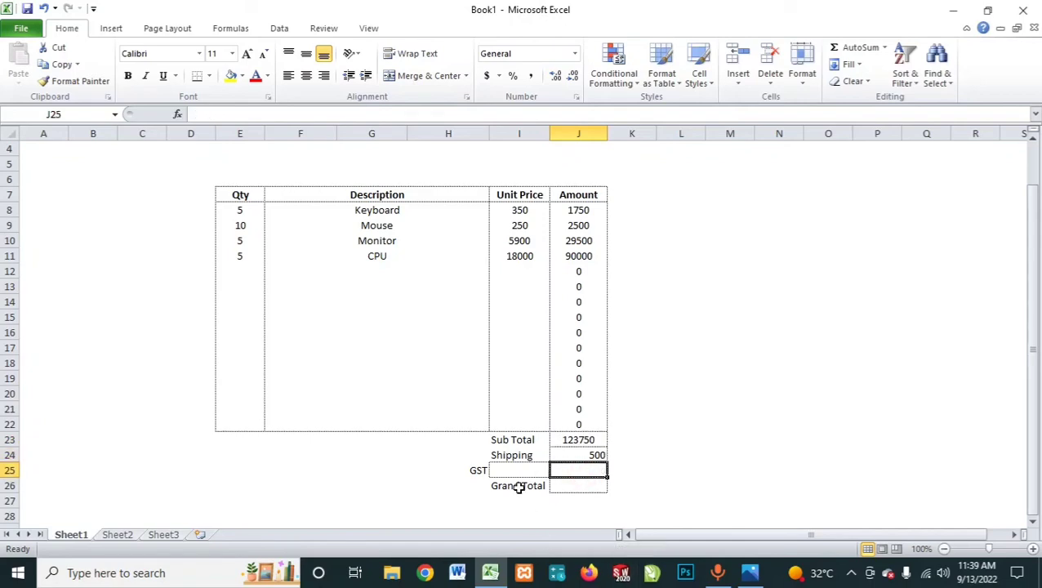
pyautogui.click(522, 470)
pyautogui.write('18')
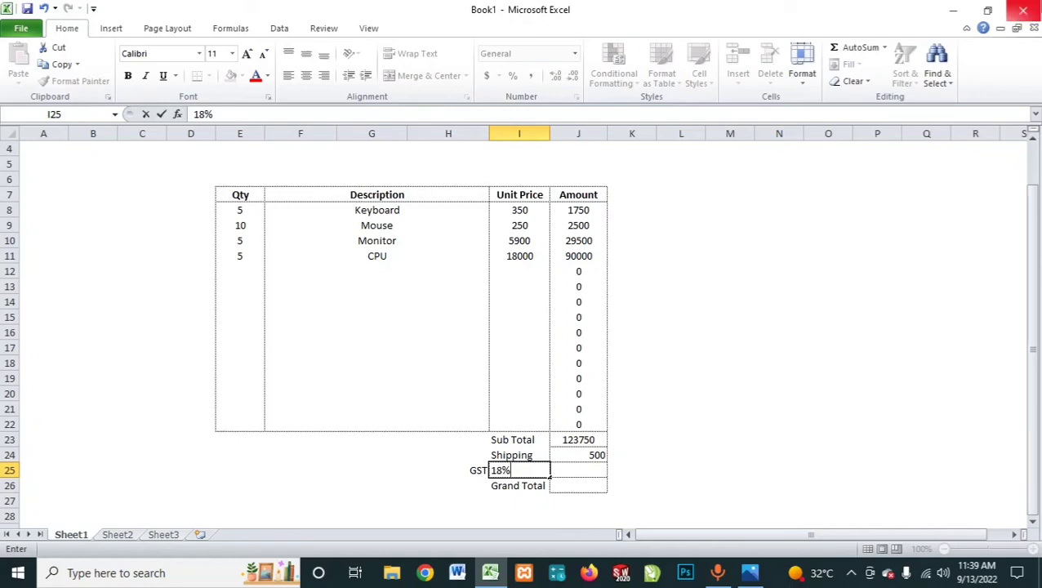
pyautogui.press('Return')
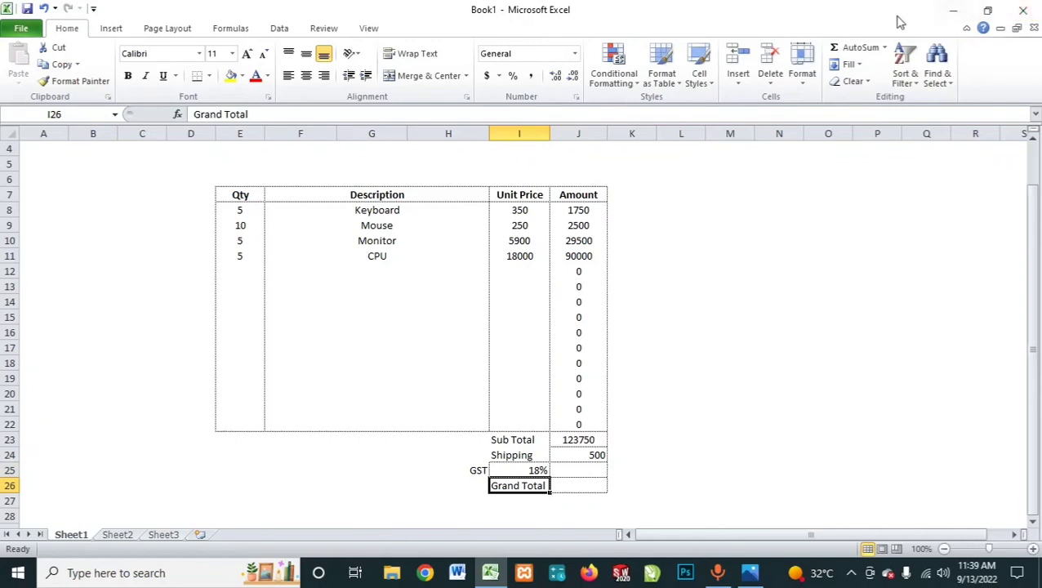
pyautogui.click(576, 474)
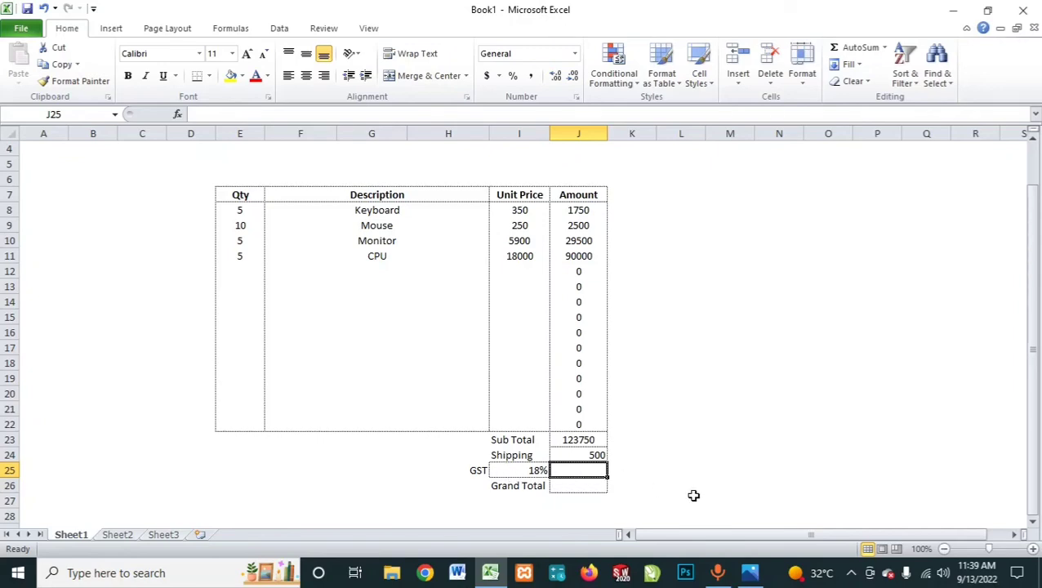
pyautogui.write('=')
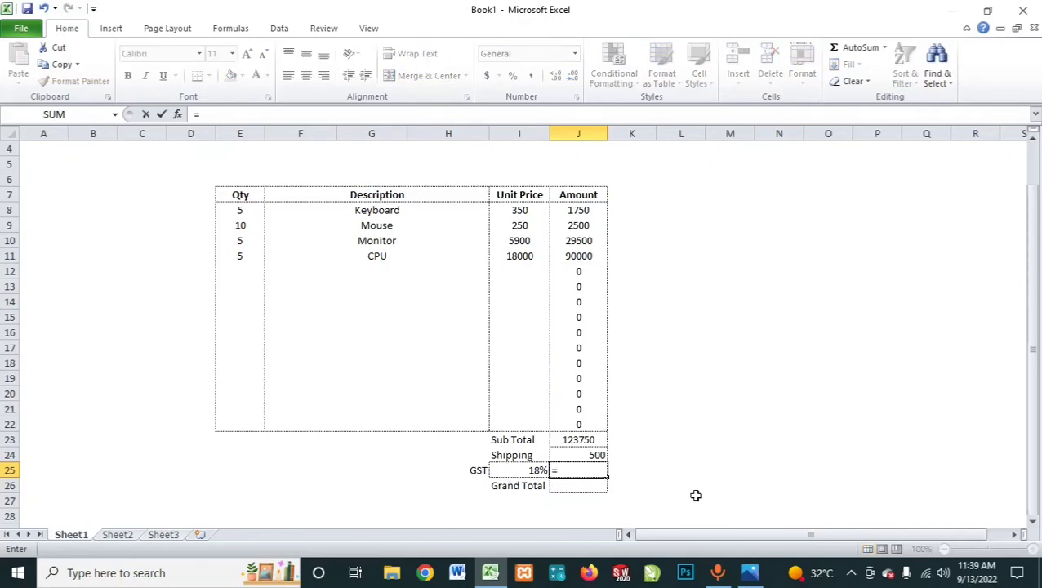
pyautogui.click(596, 440)
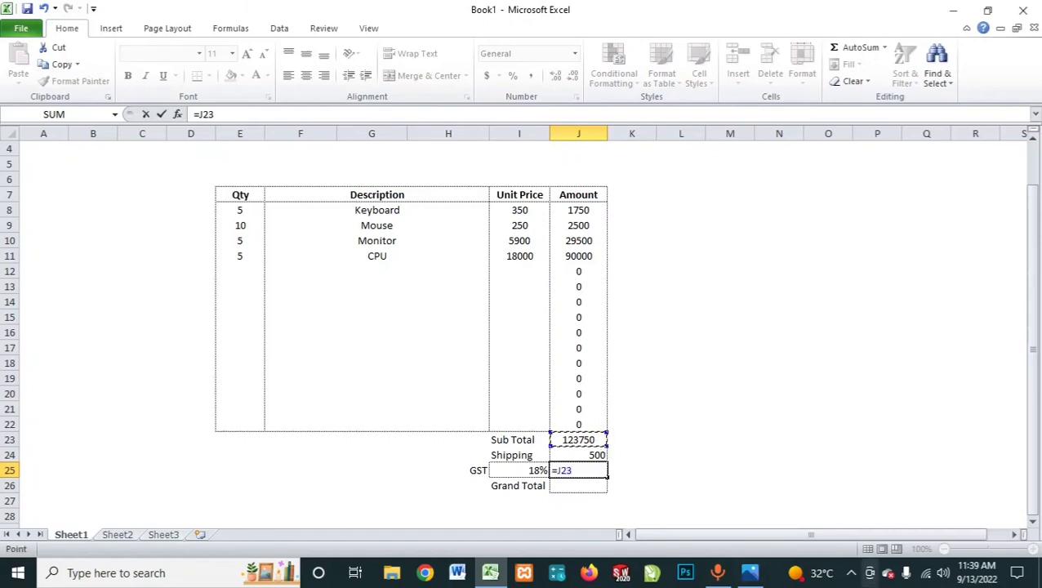
pyautogui.press('Escape')
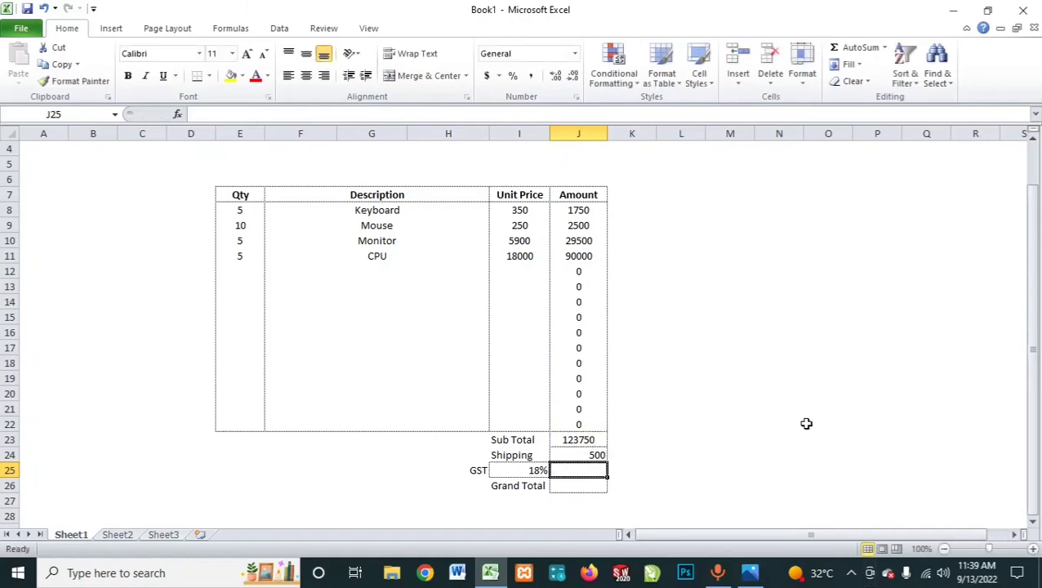
# Step: Calculate the GST amount in J25 by multiplying the Sub Total by the GST rate with =J23*I25
pyautogui.write('=')
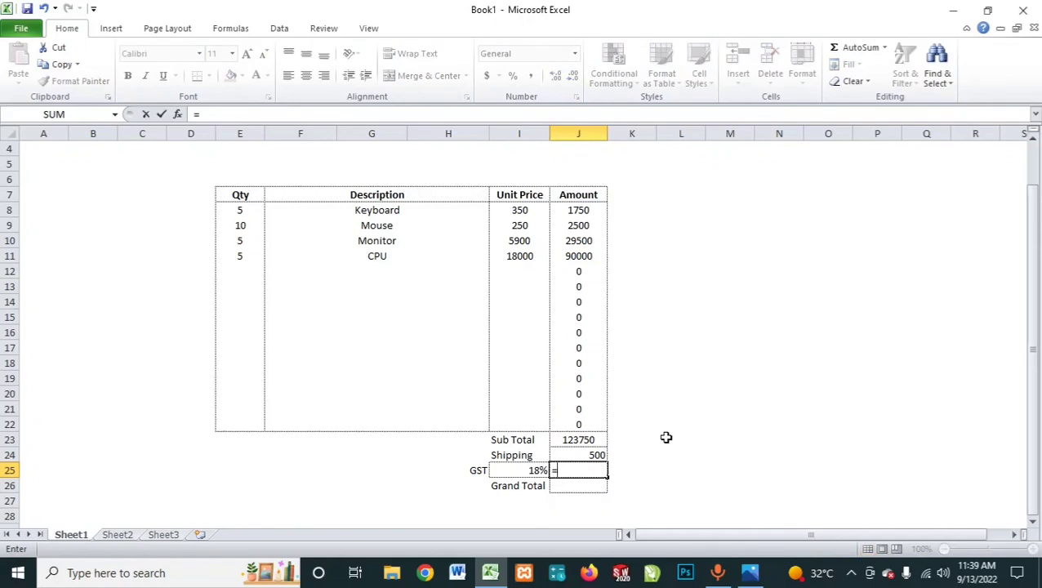
pyautogui.click(586, 441)
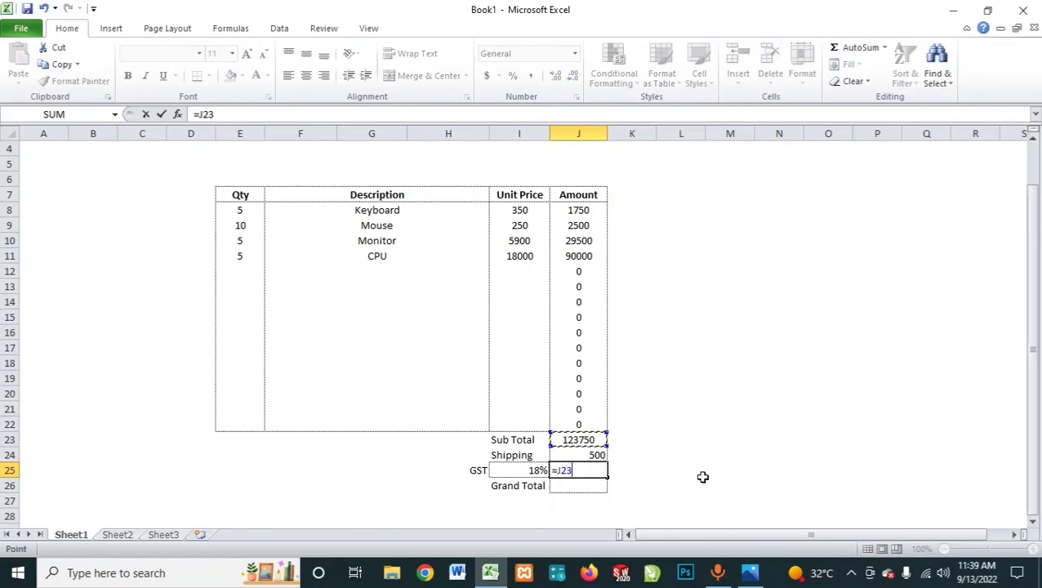
pyautogui.write('*')
pyautogui.click(536, 470)
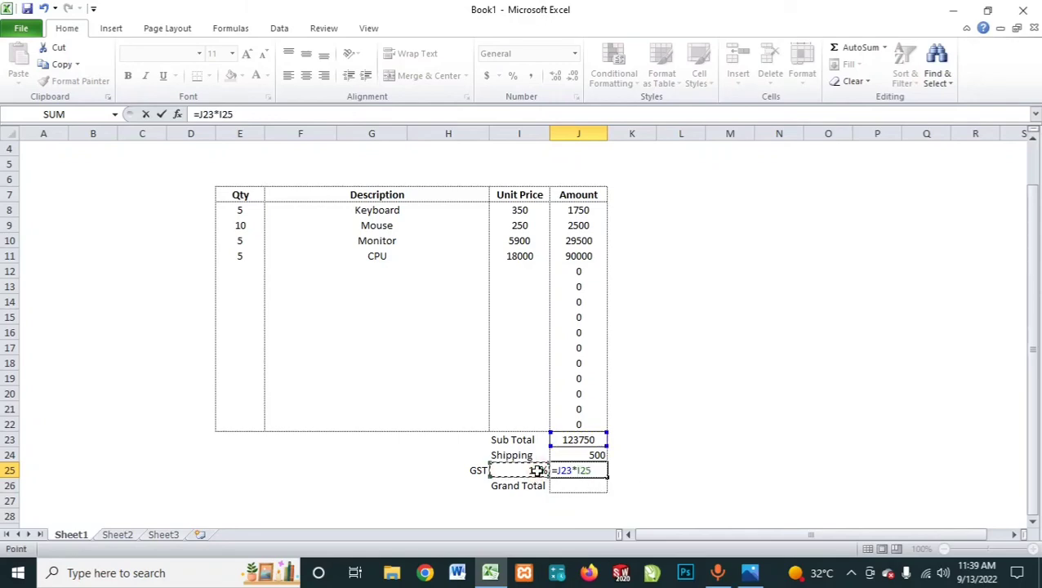
pyautogui.moveTo(750, 573)
pyautogui.press('Return')
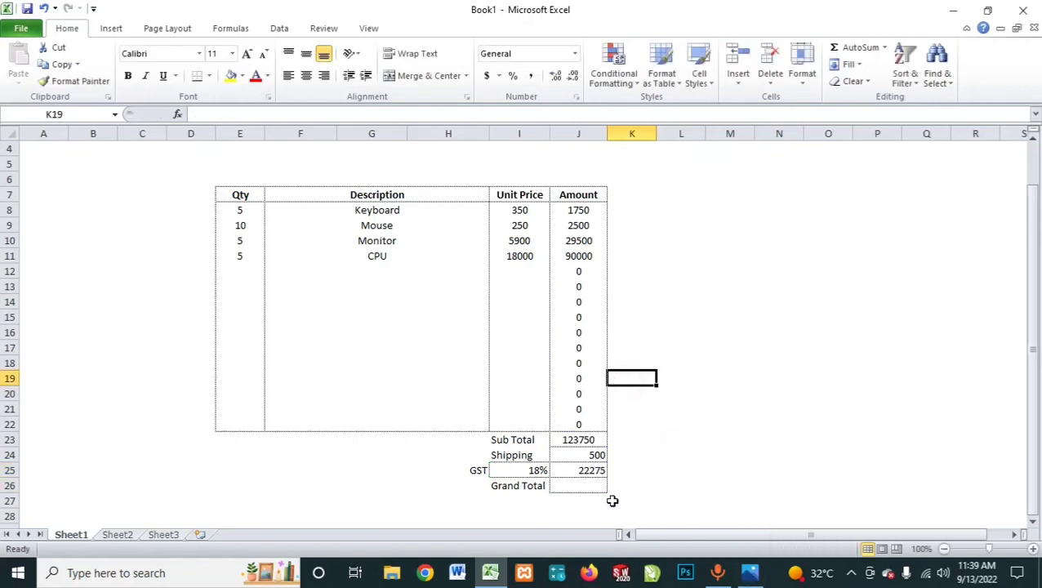
# Step: Check the GST formula in J25 and the Sub Total and Shipping cells above it
pyautogui.click(581, 470)
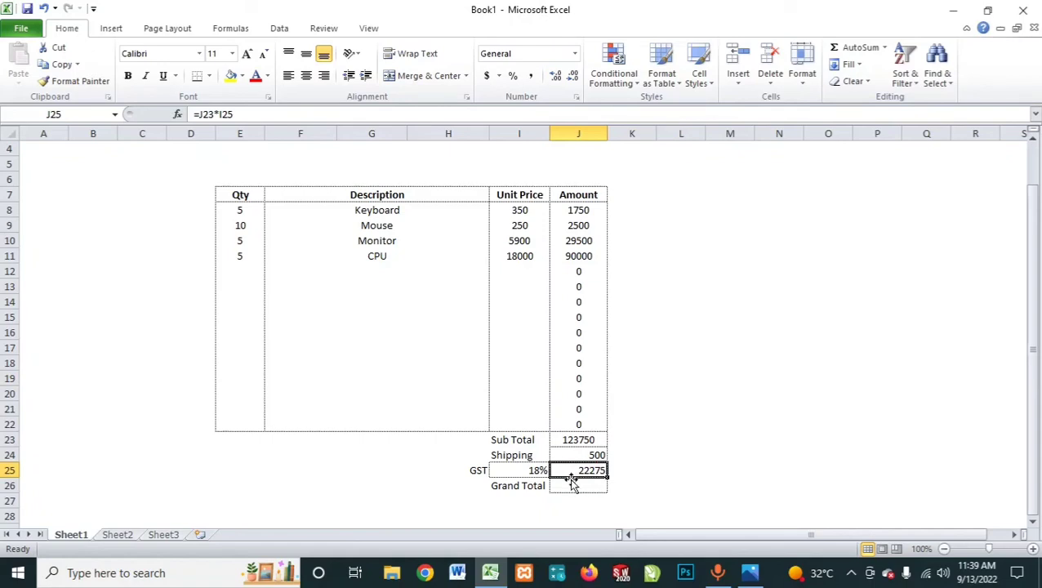
pyautogui.click(571, 438)
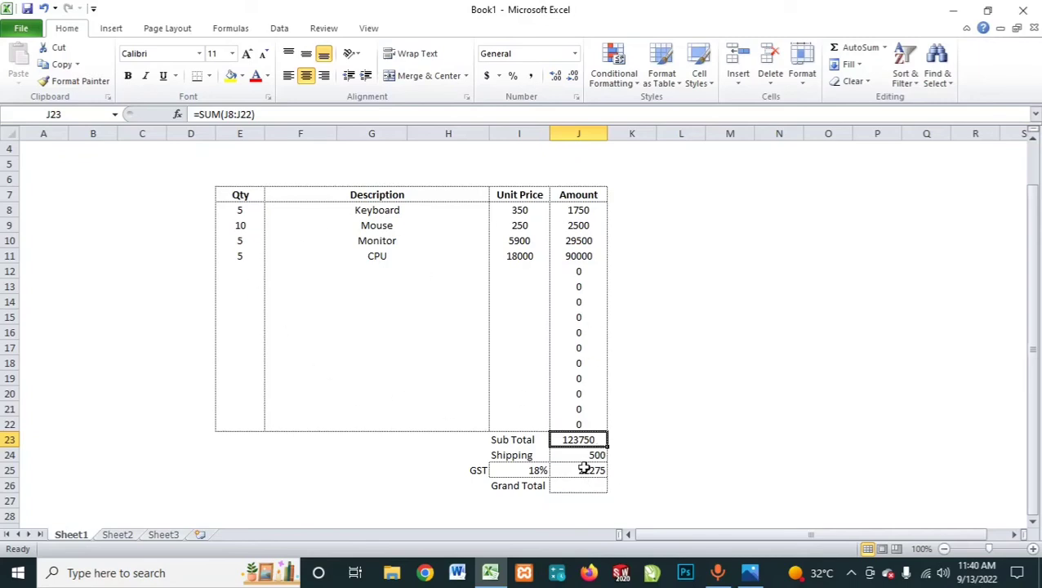
pyautogui.click(584, 471)
pyautogui.click(578, 485)
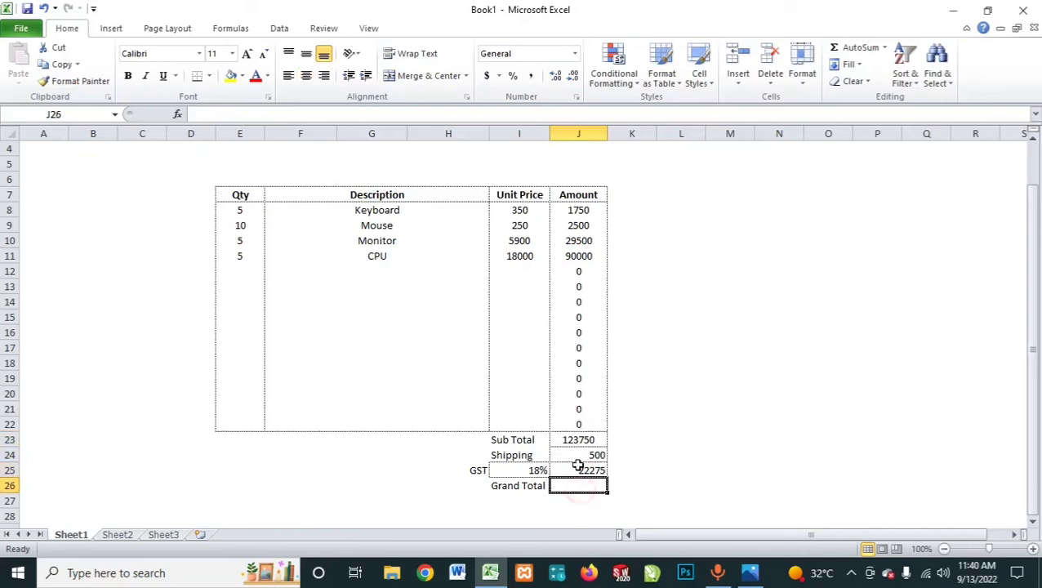
pyautogui.click(578, 455)
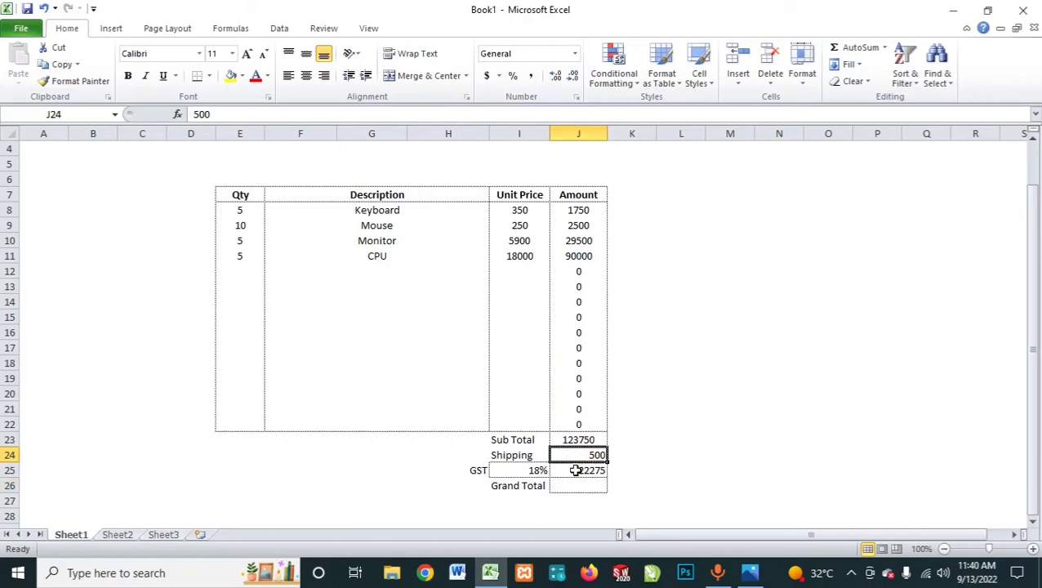
pyautogui.click(575, 470)
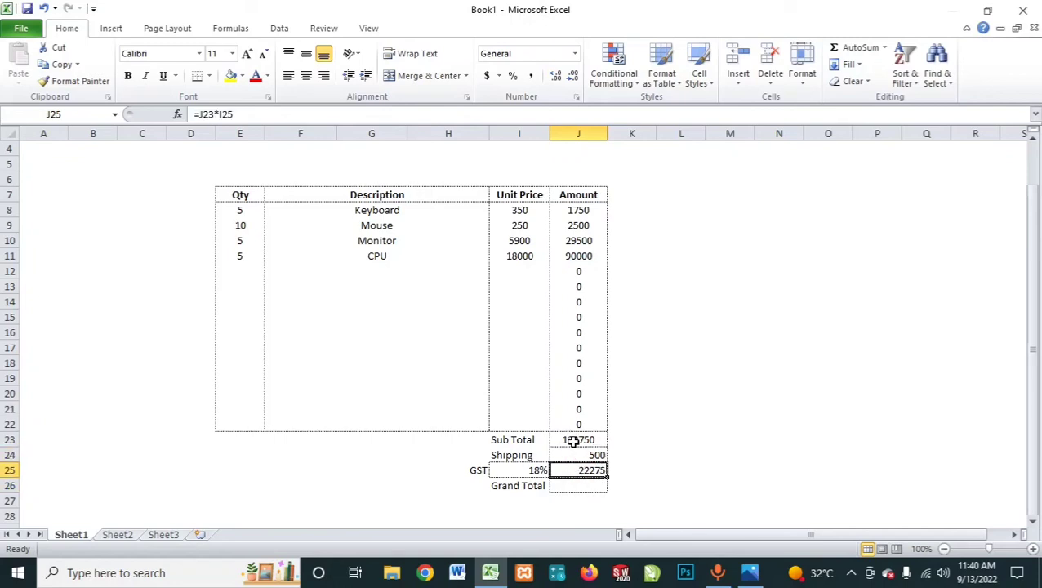
pyautogui.click(575, 439)
# Step: Calculate the Grand Total in J26 by summing the Sub Total, Shipping and GST amounts with =SUM(J23:J25)
pyautogui.click(576, 487)
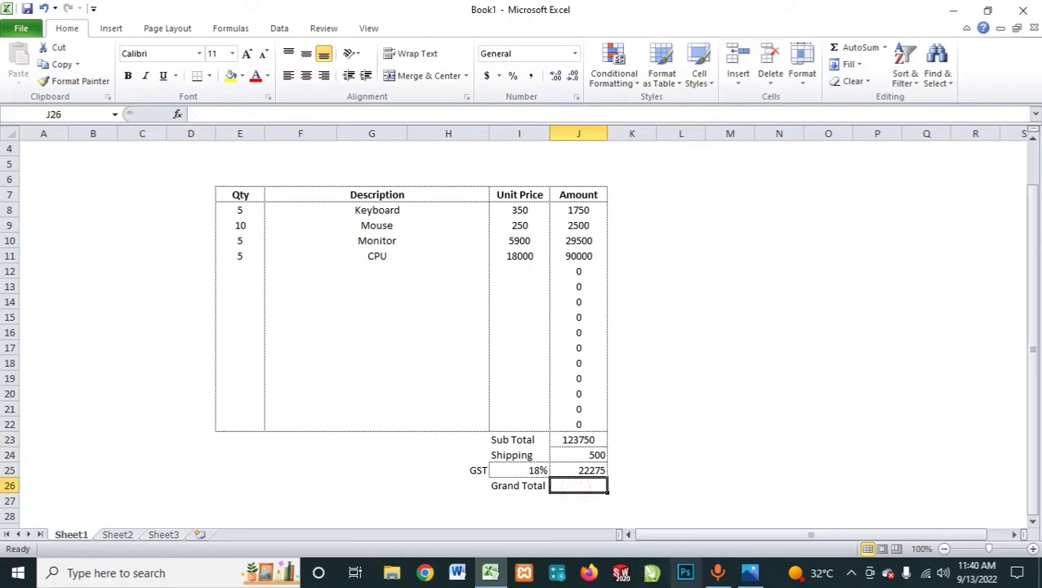
pyautogui.write('=s')
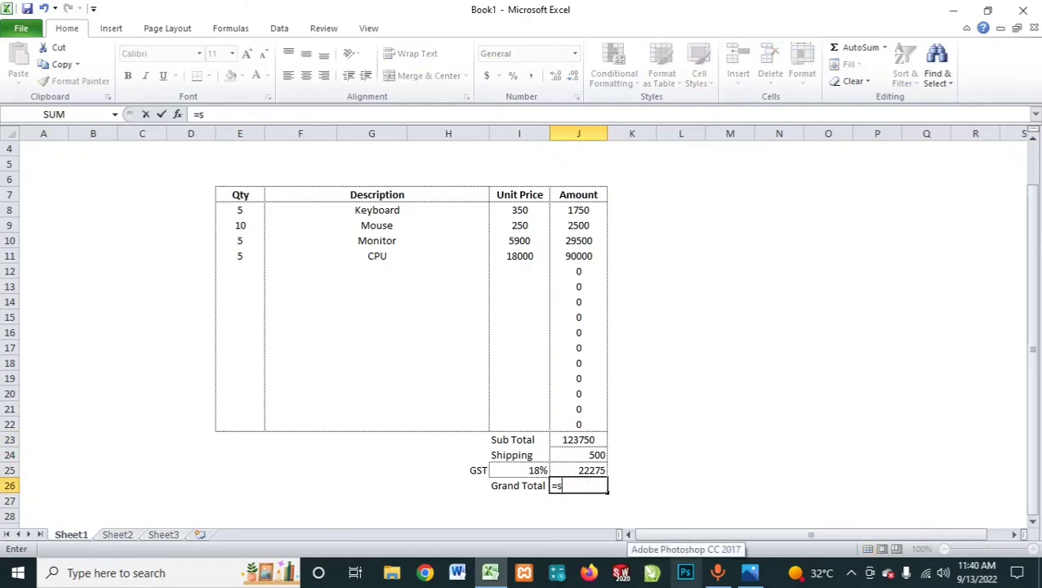
pyautogui.write('um')
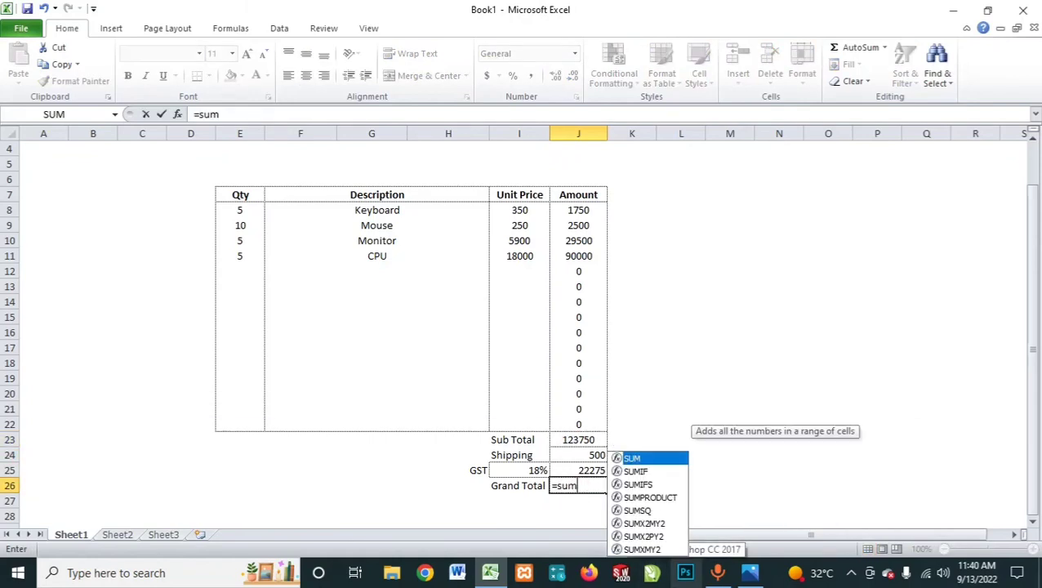
pyautogui.write('(')
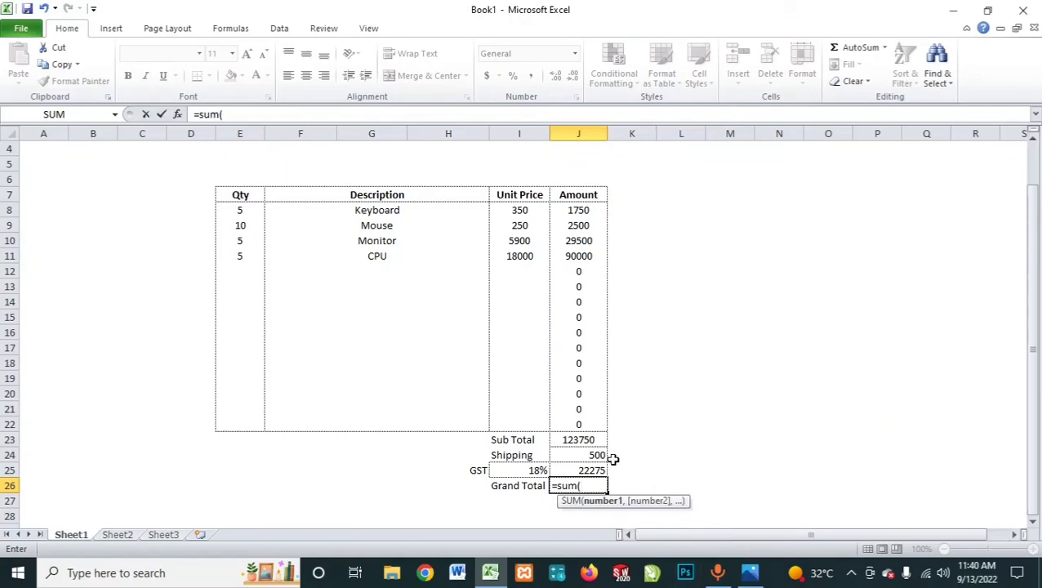
pyautogui.moveTo(593, 445); pyautogui.dragTo(593, 467)
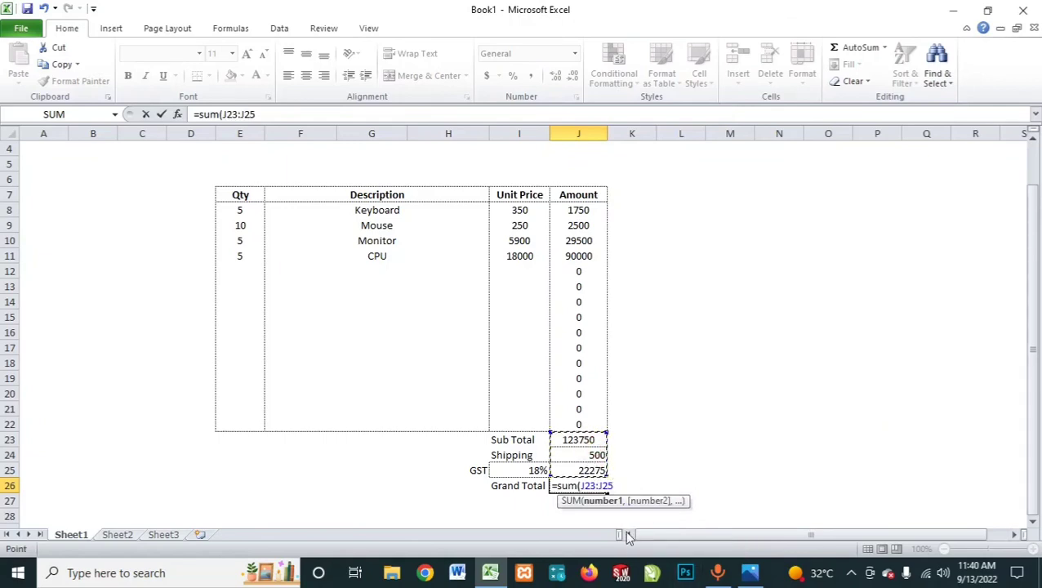
pyautogui.write(')')
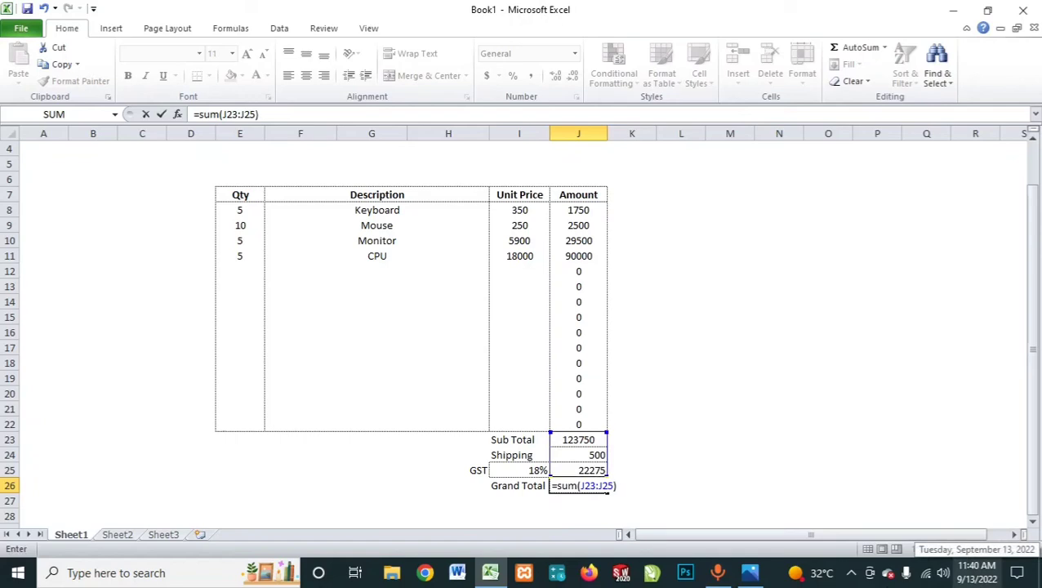
pyautogui.press('Return')
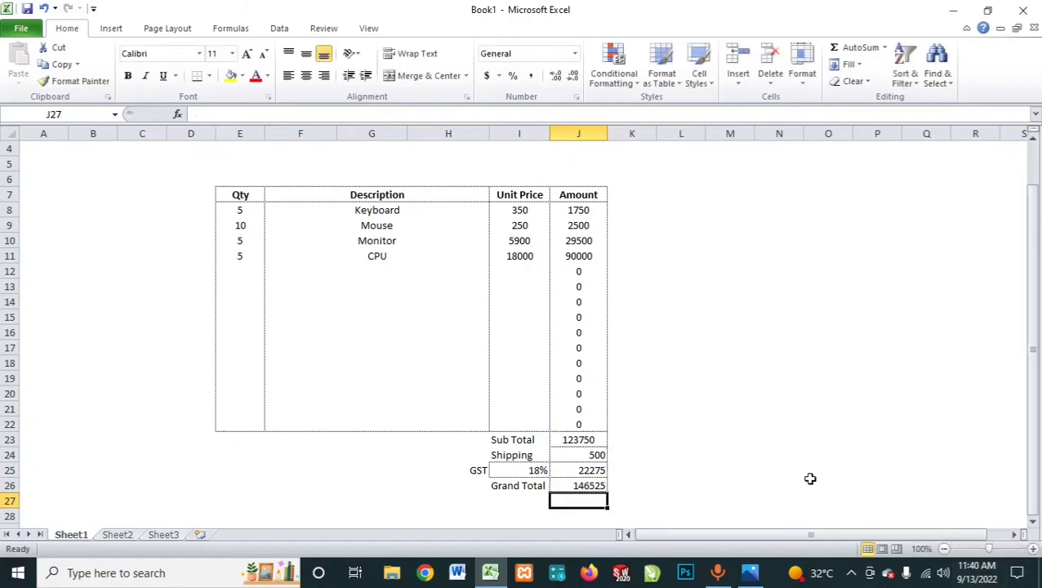
pyautogui.click(777, 440)
# Step: Center the Sub Total, Shipping, GST and Grand Total amounts in J23:J26
pyautogui.moveTo(599, 446); pyautogui.dragTo(596, 486)
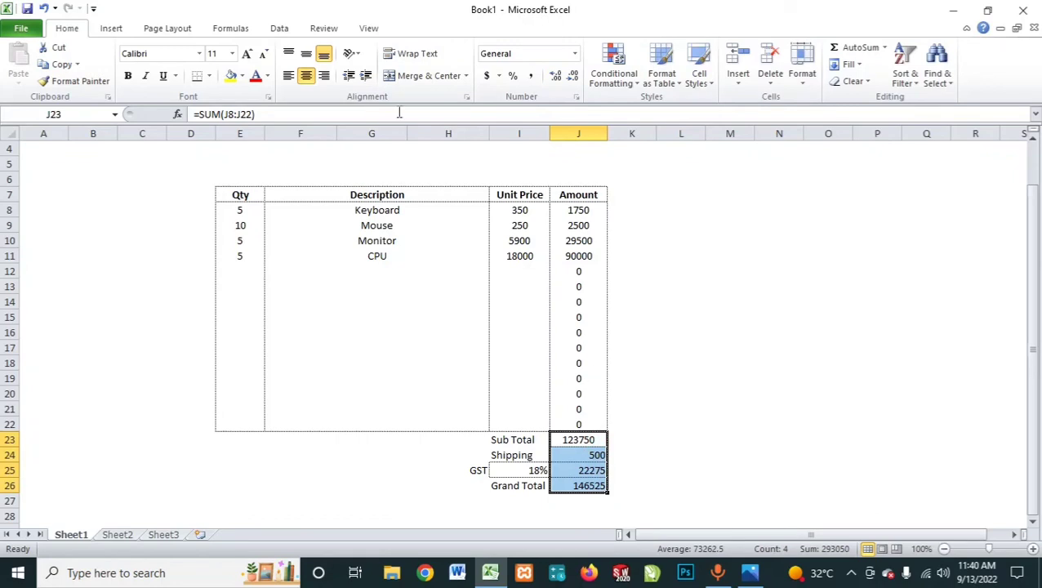
pyautogui.click(305, 75)
pyautogui.click(305, 76)
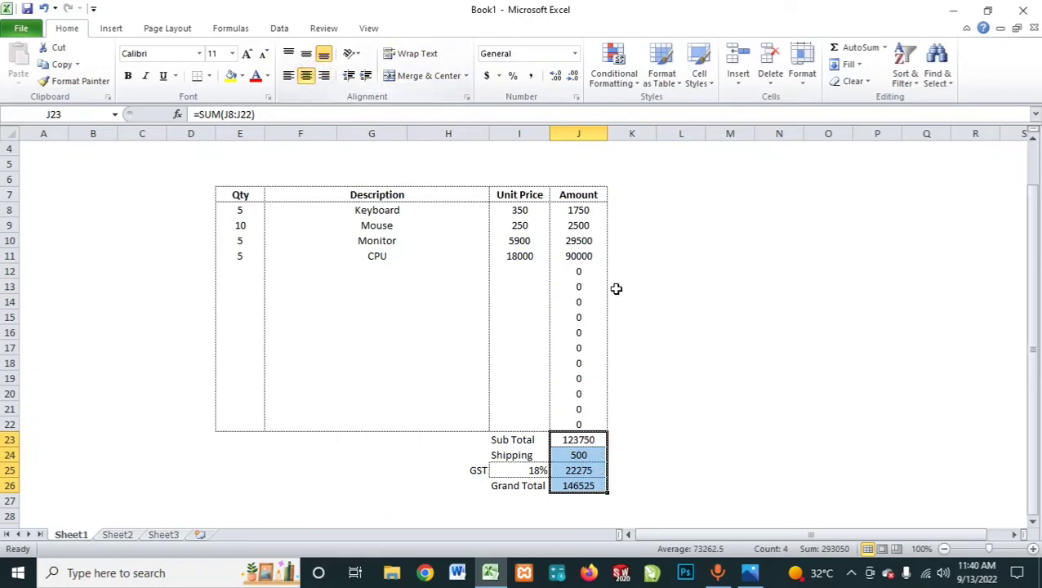
pyautogui.click(674, 315)
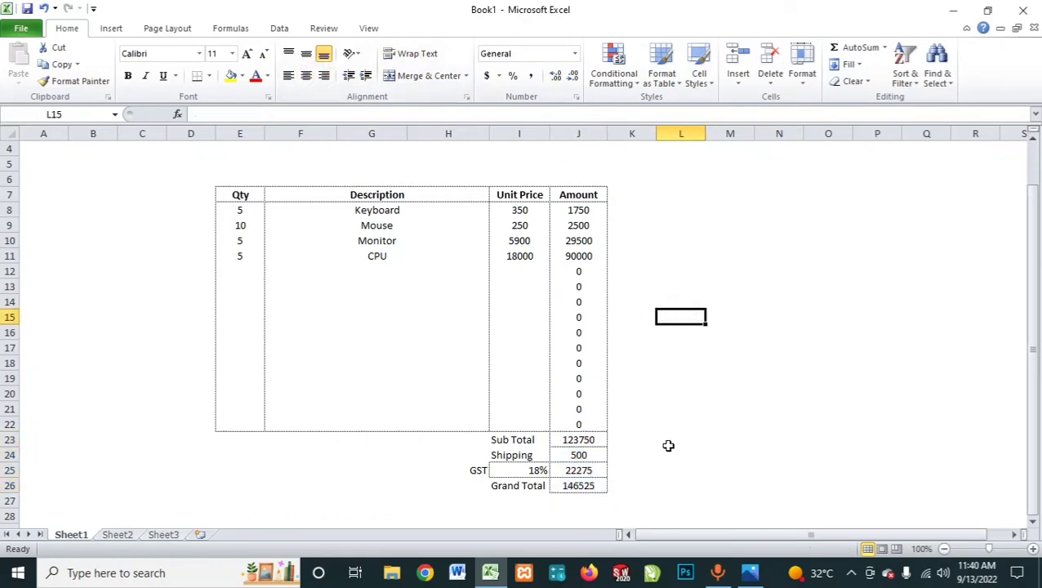
# Step: Make the Grand Total amount in J26 bold
pyautogui.click(571, 485)
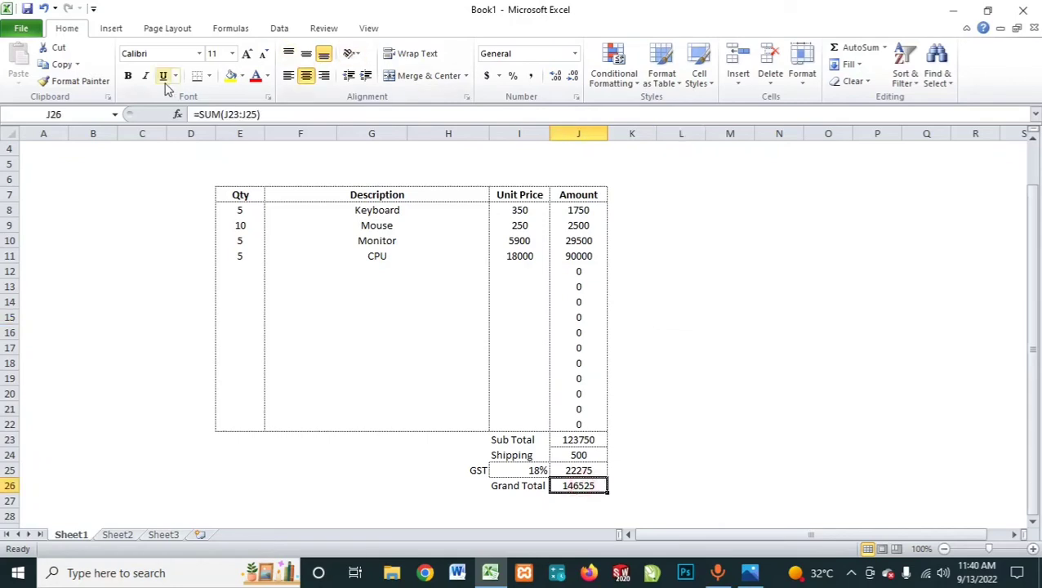
pyautogui.click(127, 75)
pyautogui.click(691, 400)
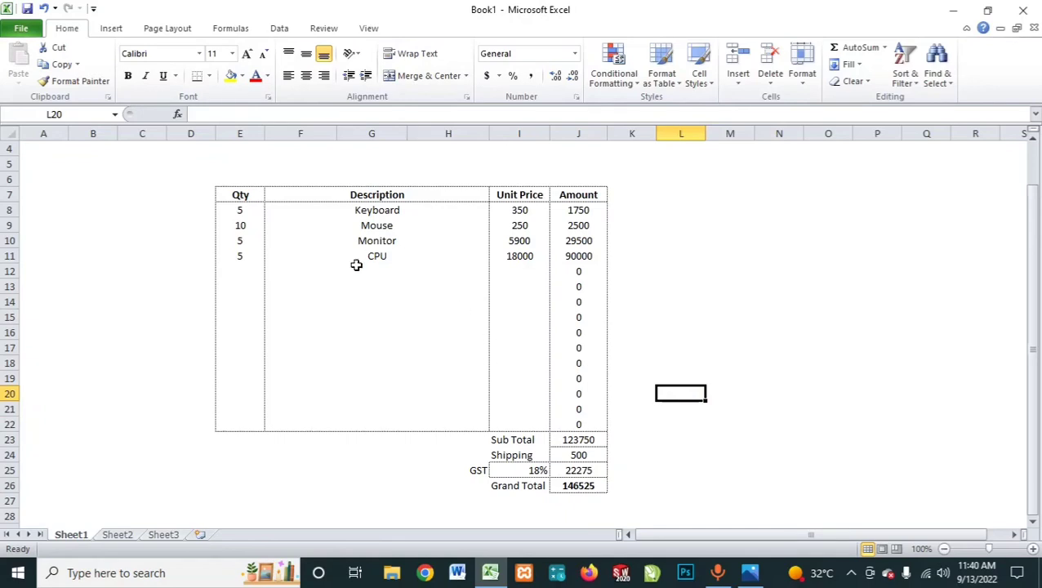
# Step: Add the label "Name" in cell E4 above the invoice table
pyautogui.scroll(1, 354, 265)
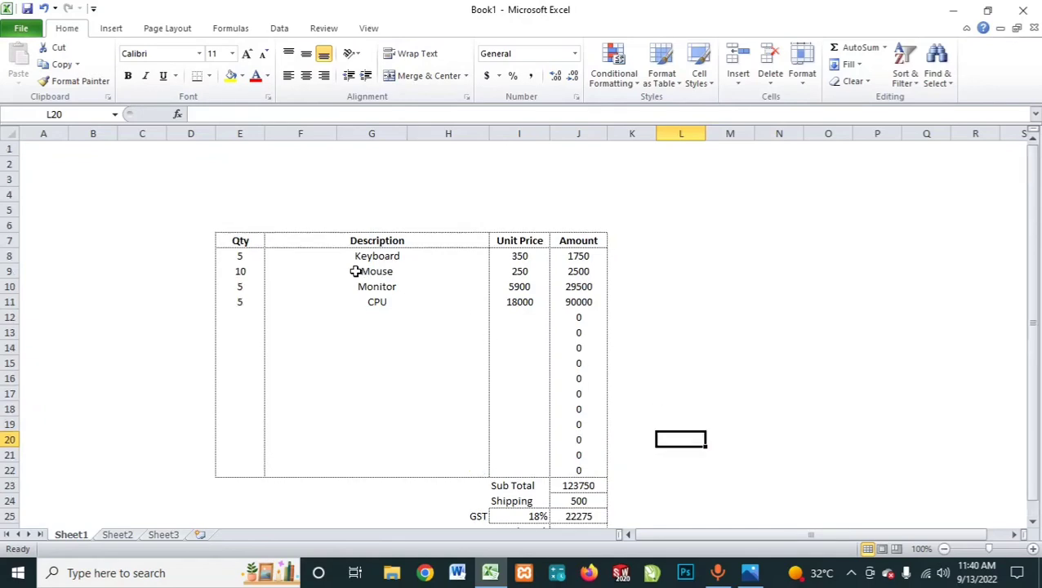
pyautogui.click(250, 177)
pyautogui.click(247, 198)
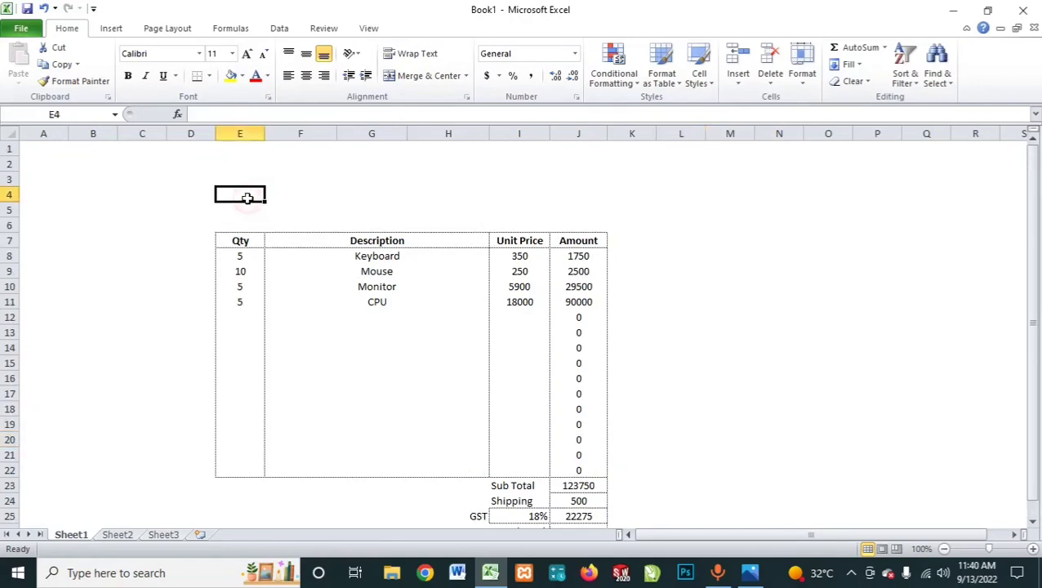
pyautogui.scroll(-1, 384, 256)
pyautogui.scroll(1, 811, 437)
pyautogui.write('Na')
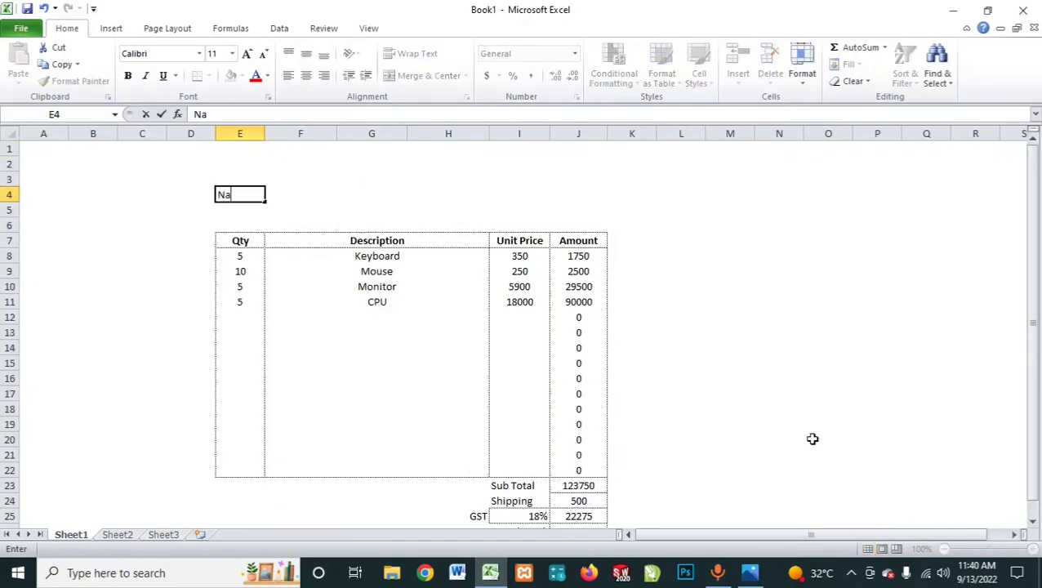
pyautogui.write('me')
pyautogui.press('Return')
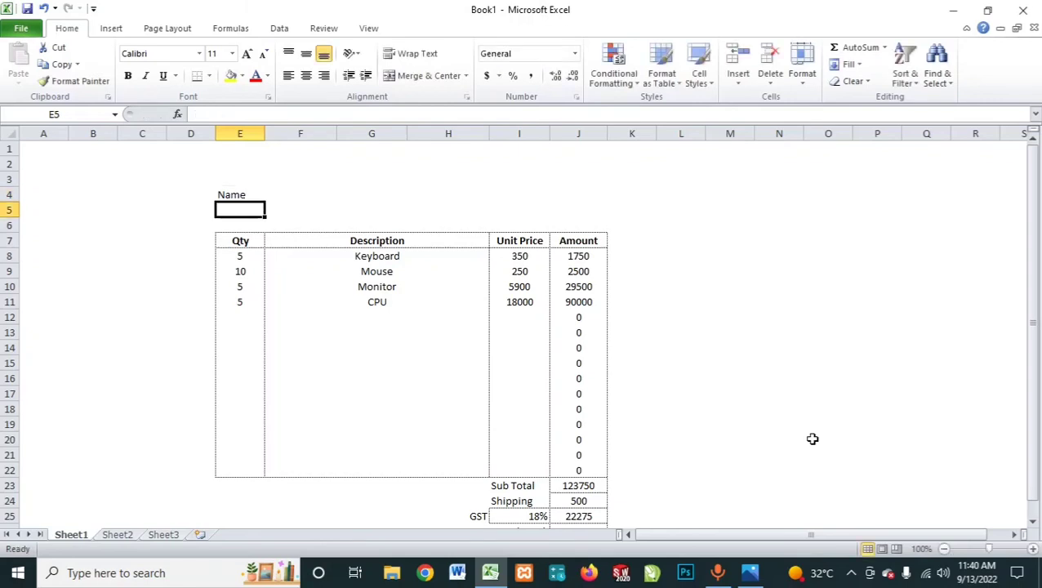
# Step: Add the label "Bill No." in cell I4, on the same row as the Name label
pyautogui.press('Up')
pyautogui.press('Right')
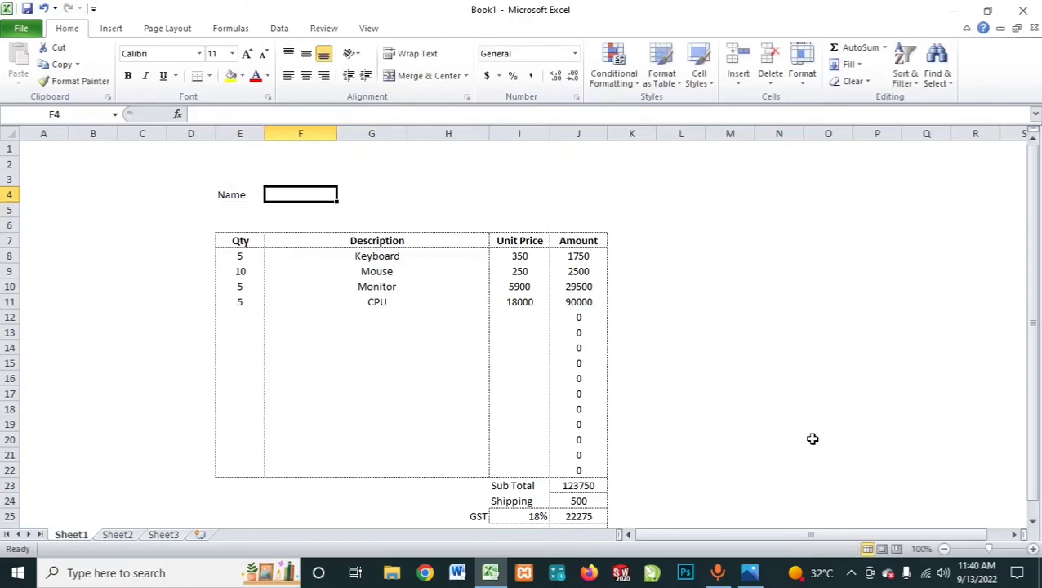
pyautogui.press('Left')
pyautogui.press('Right')
pyautogui.press('Right')
pyautogui.press('Right')
pyautogui.press('Right')
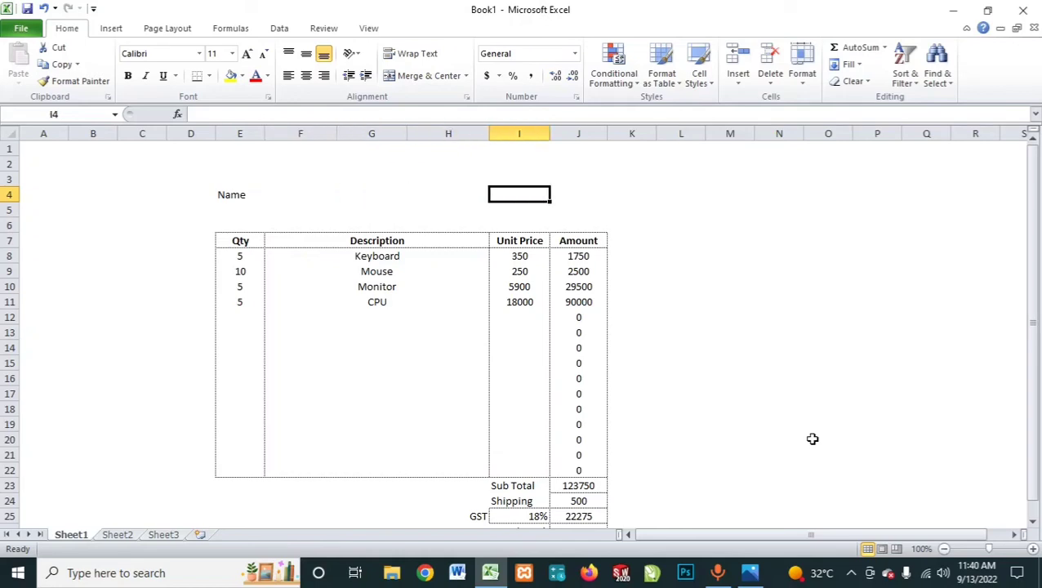
pyautogui.write('B')
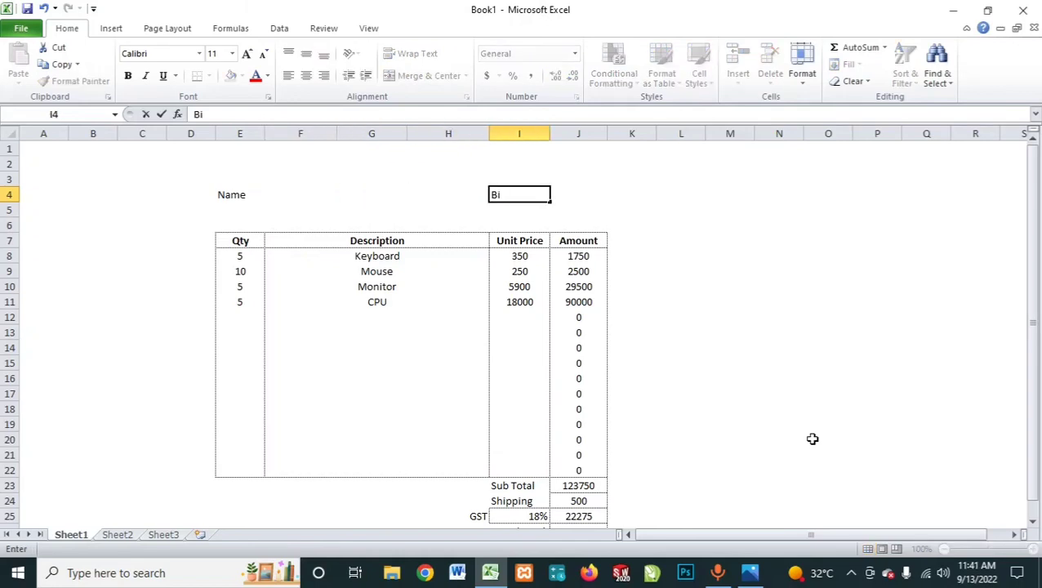
pyautogui.write('ill')
pyautogui.write(' ?No')
pyautogui.press('BackSpace')
pyautogui.press('BackSpace')
pyautogui.press('BackSpace')
pyautogui.write('No')
pyautogui.press('Return')
pyautogui.click(698, 198)
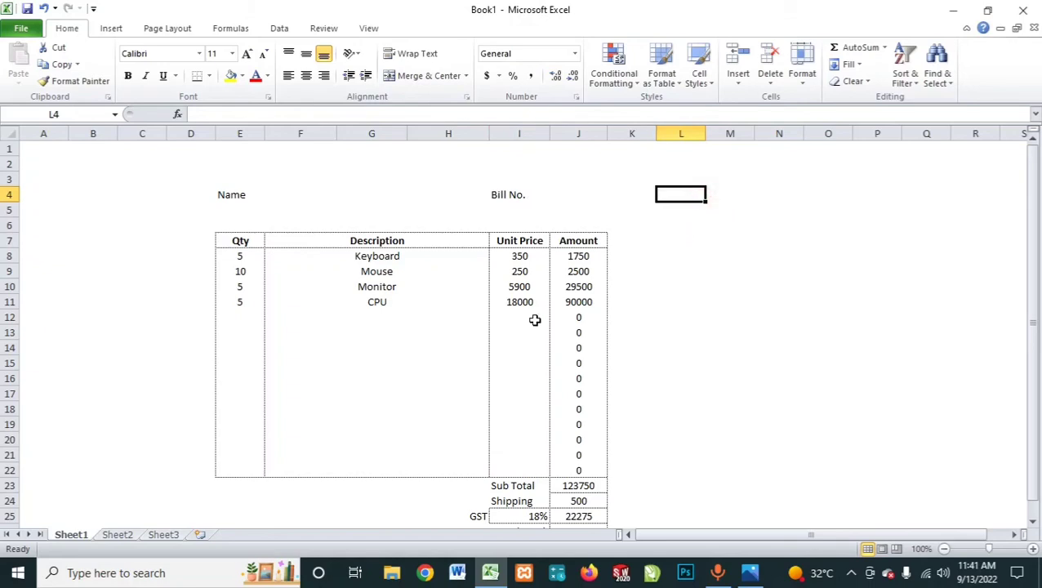
# Step: Look over the whole invoice, from the Name and Bill No. labels down to the Grand Total row
pyautogui.scroll(-1, 347, 214)
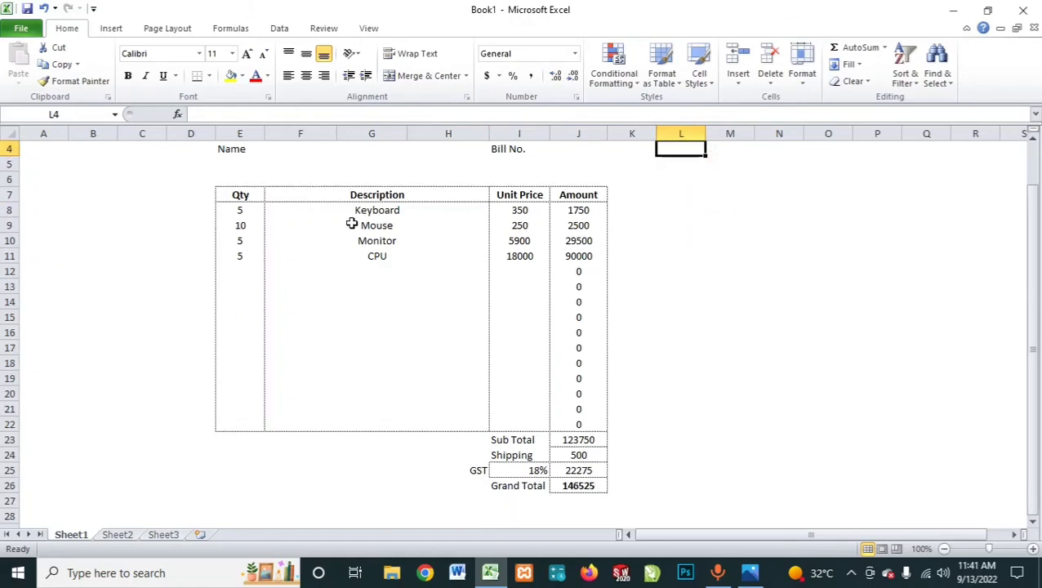
pyautogui.scroll(-2, 351, 225)
pyautogui.scroll(3, 387, 275)
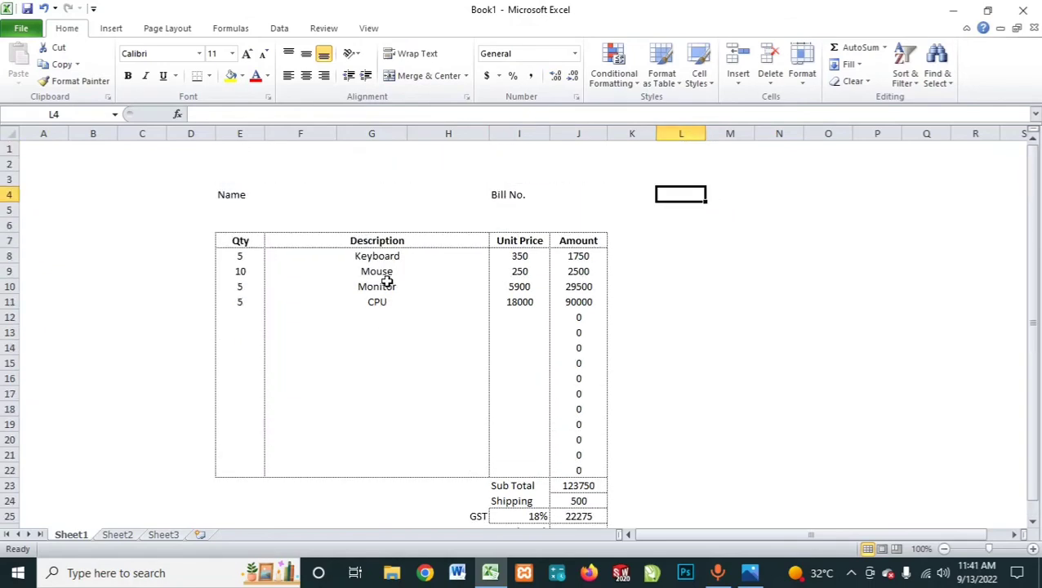
pyautogui.click(386, 280)
pyautogui.click(414, 350)
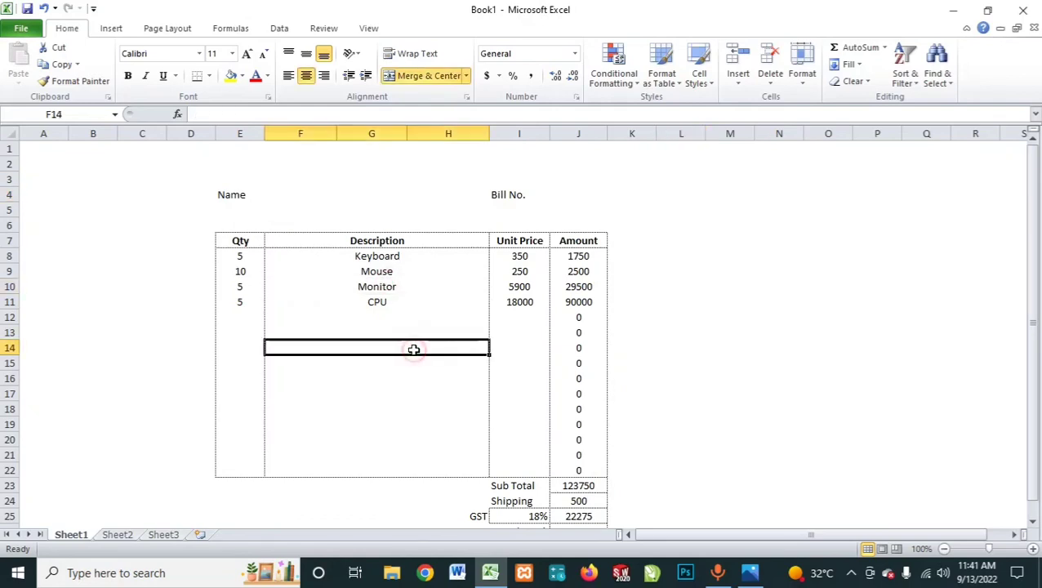
pyautogui.scroll(-2, 414, 349)
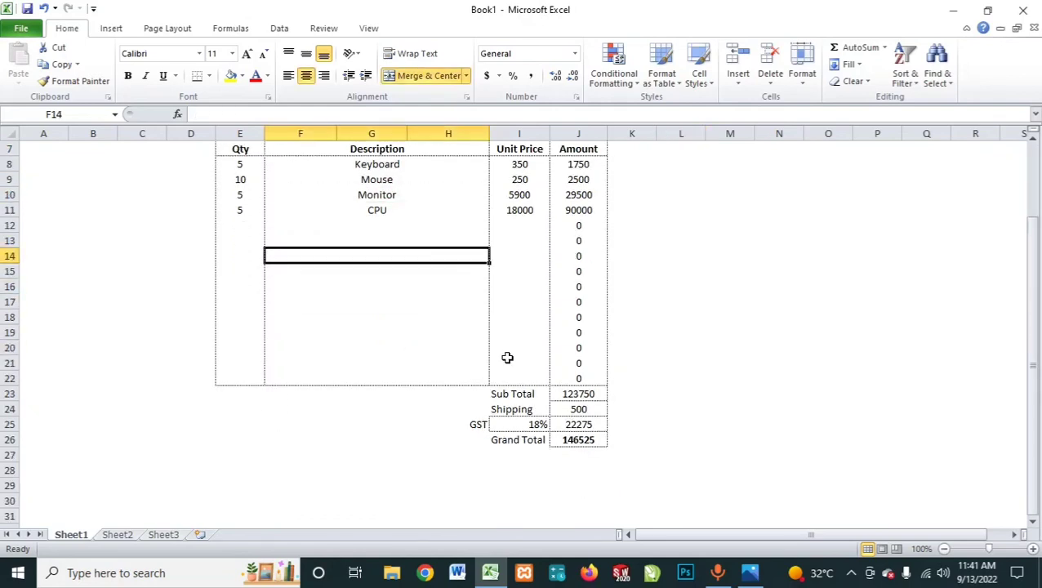
pyautogui.scroll(1, 507, 356)
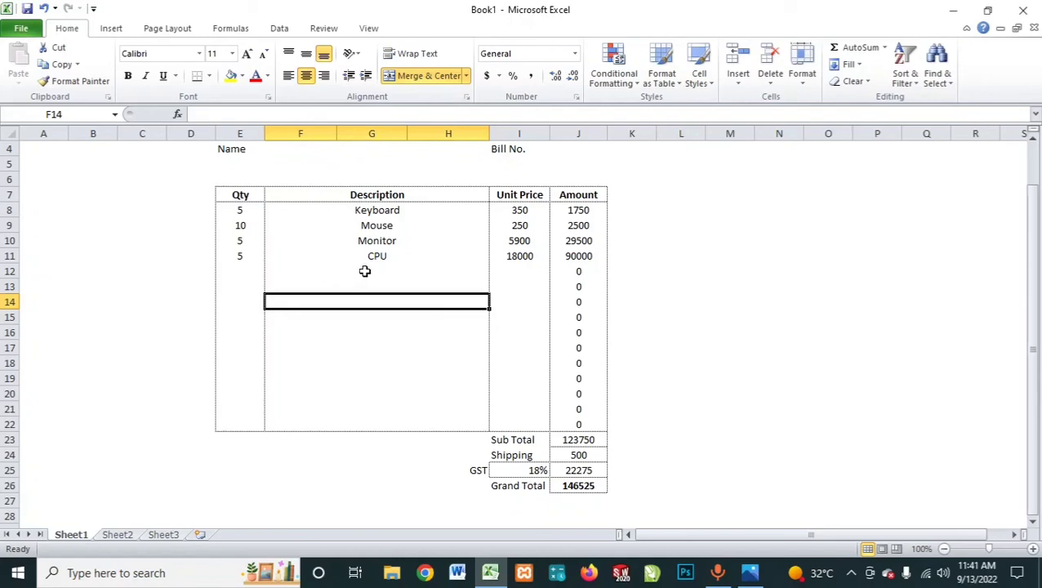
pyautogui.click(854, 317)
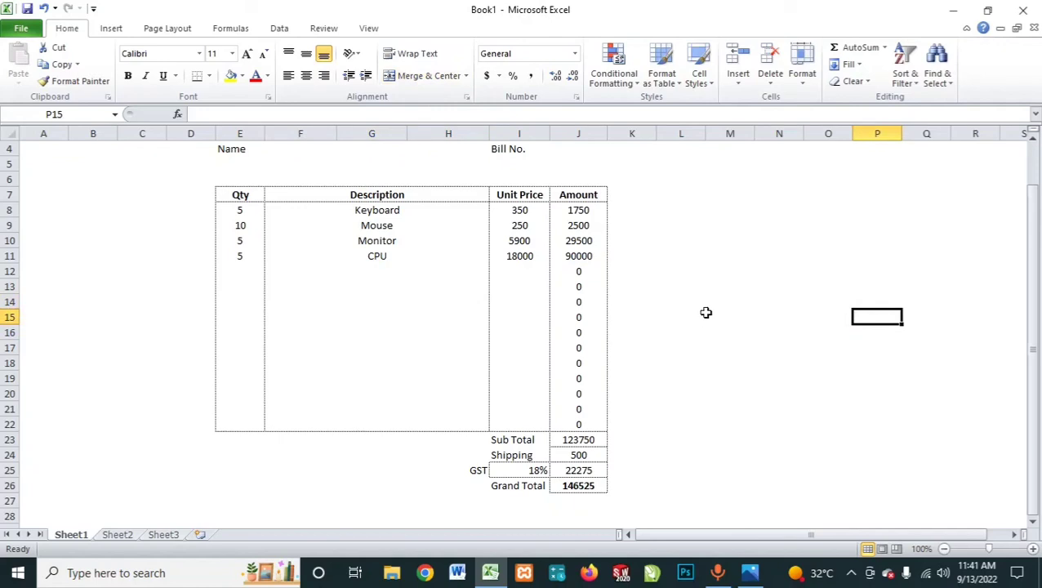